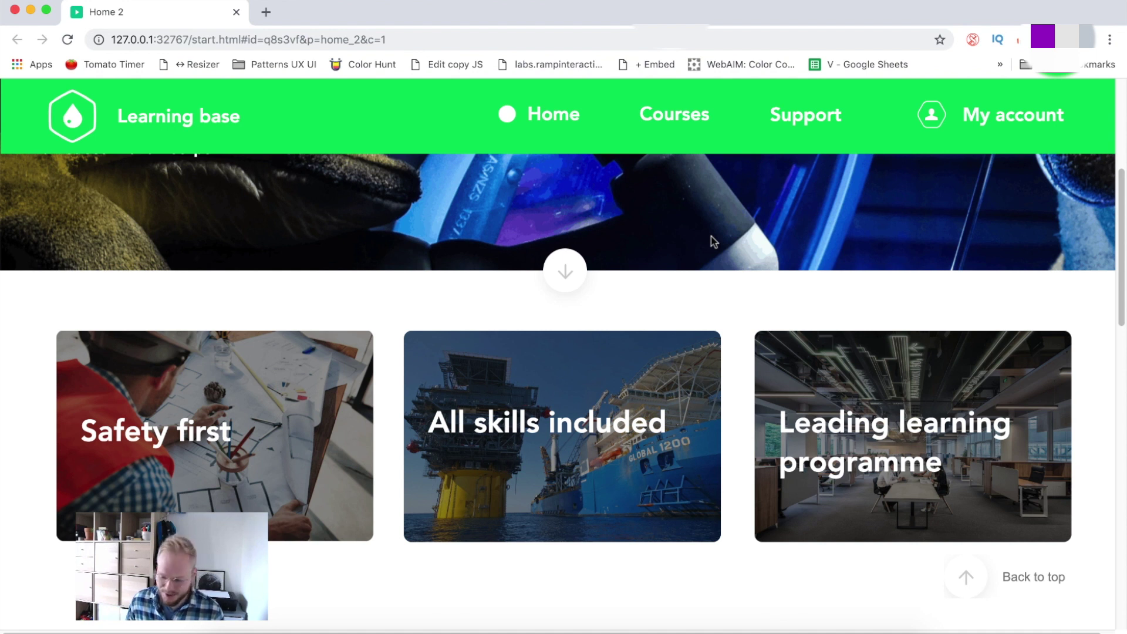
- Review the reference page's performance heading, accident-rates subheading and FY 2017 bar labels
scroll(710, 237, "down", 10)
scroll(763, 253, "up", 2)
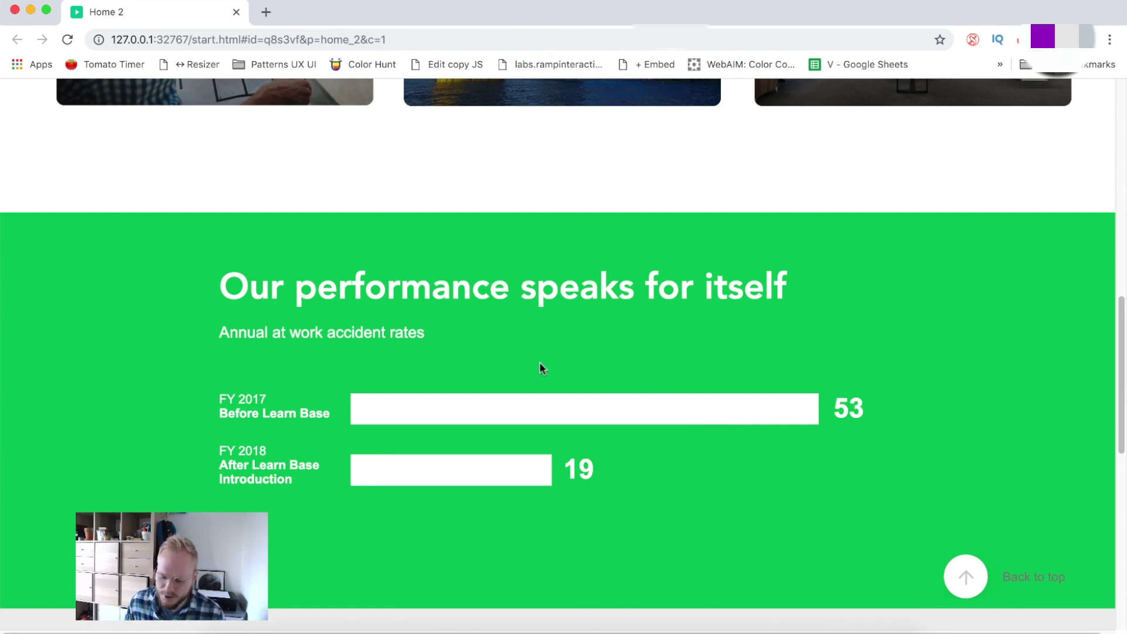
left_click_drag(233, 284, 800, 294)
left_click(214, 331)
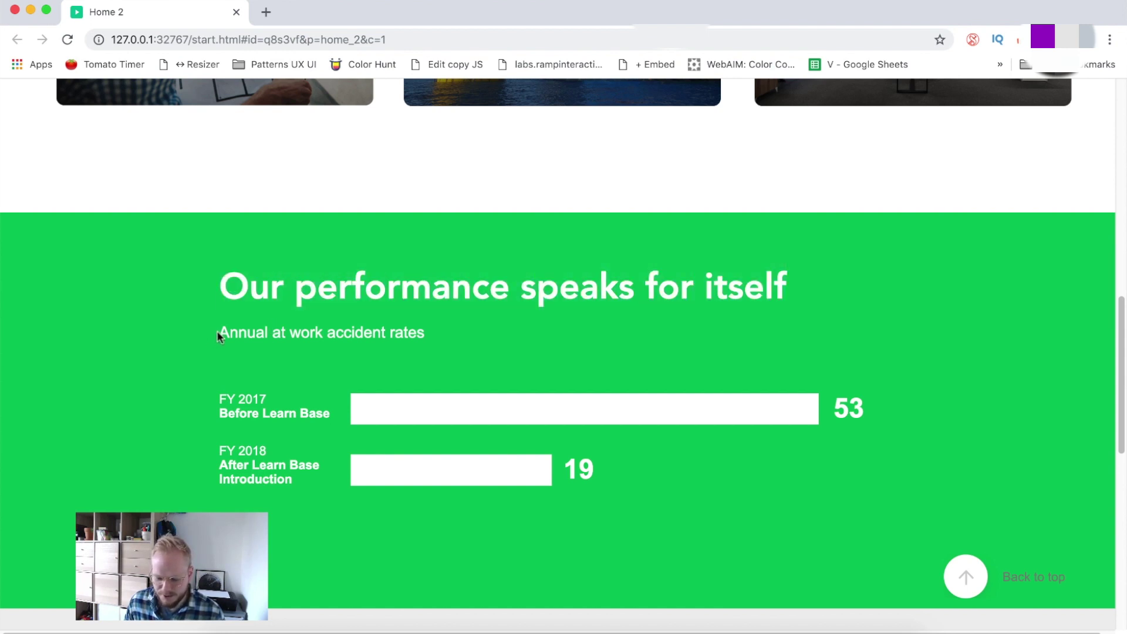
left_click_drag(217, 330, 417, 333)
left_click(435, 340)
left_click_drag(238, 403, 332, 418)
left_click(247, 428)
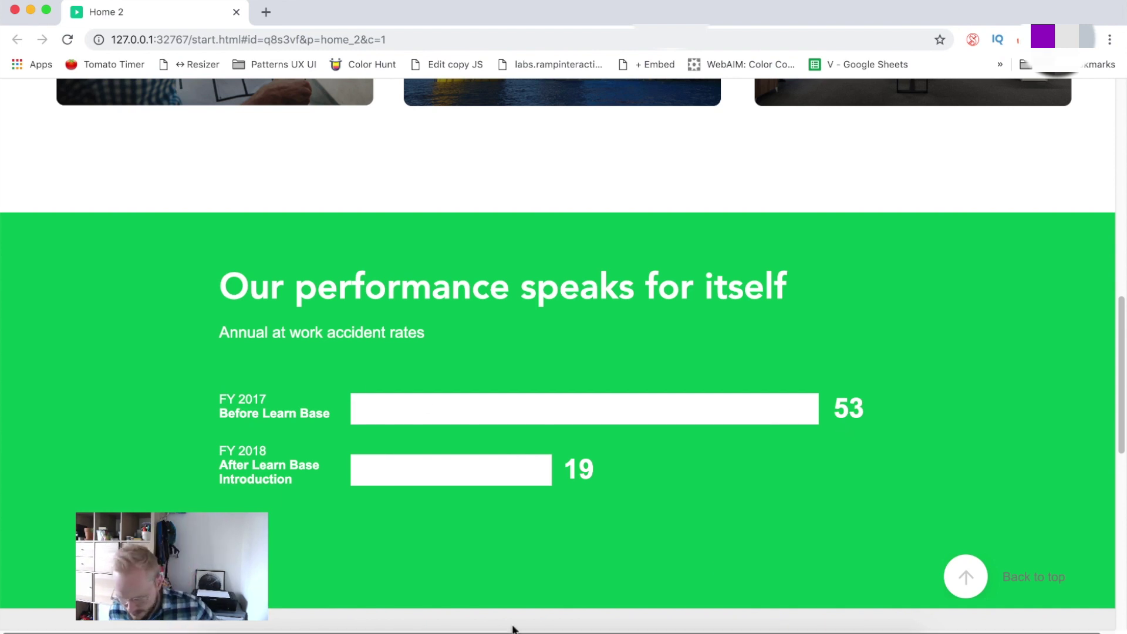
- Back in Axure, bring Home 2's green performance section into view and select its heading
left_click(382, 621)
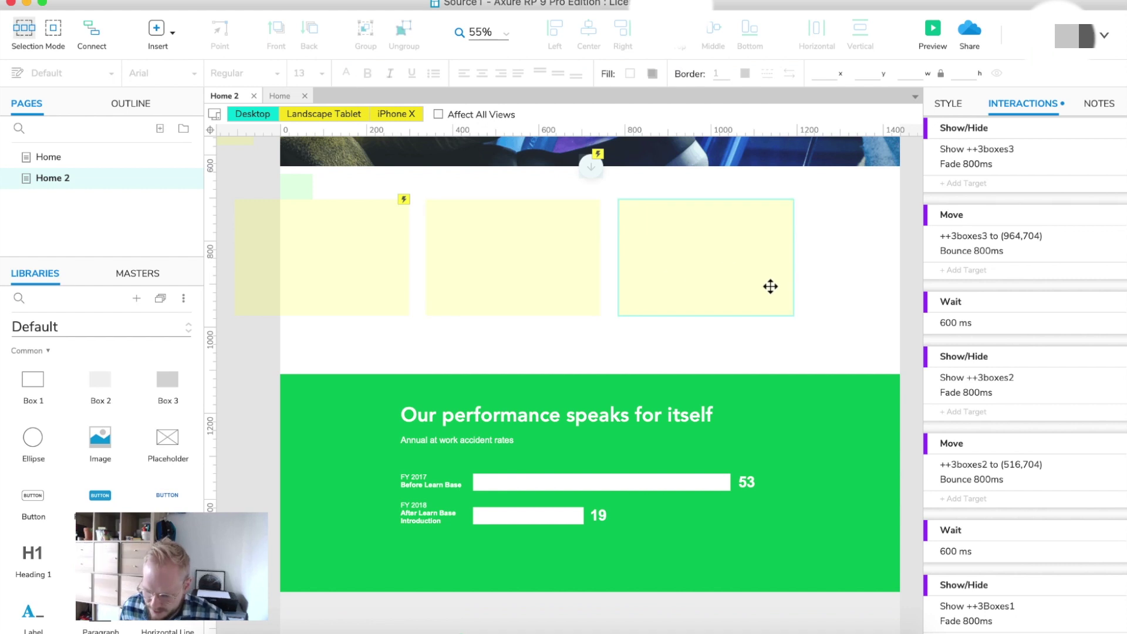
scroll(807, 354, "down", 2)
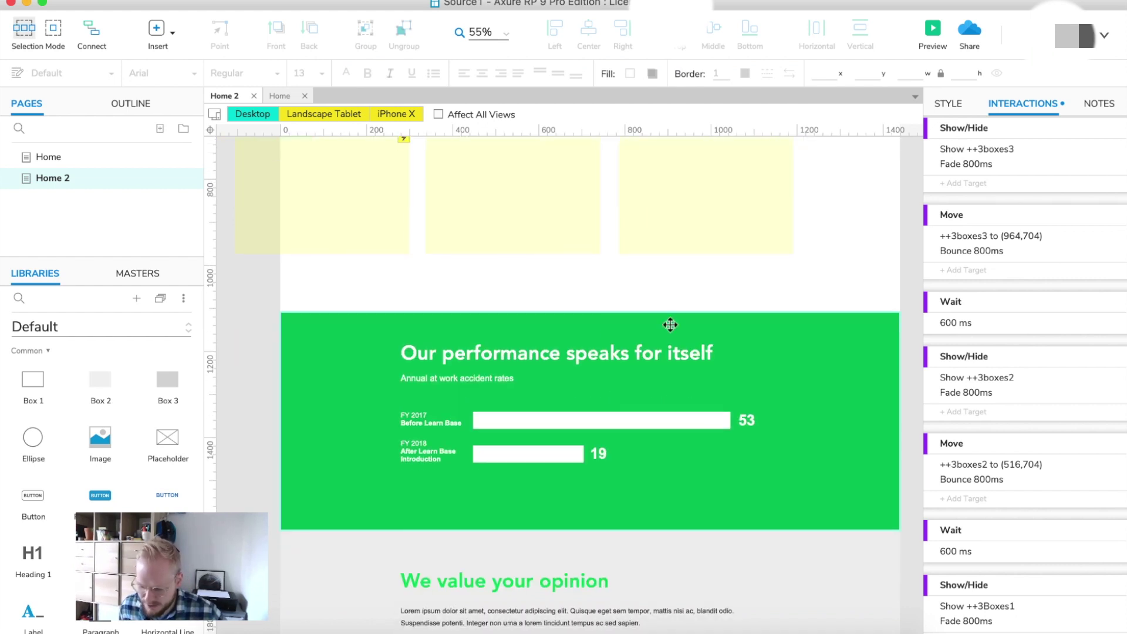
scroll(669, 325, "up", 10)
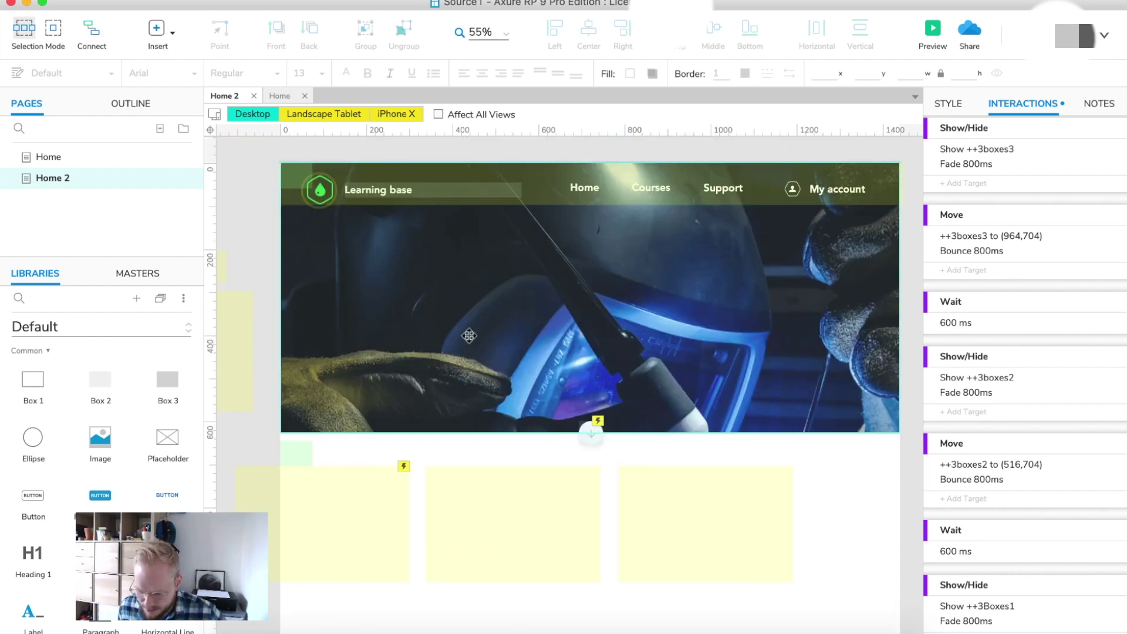
scroll(533, 411, "down", 3)
scroll(822, 423, "down", 5)
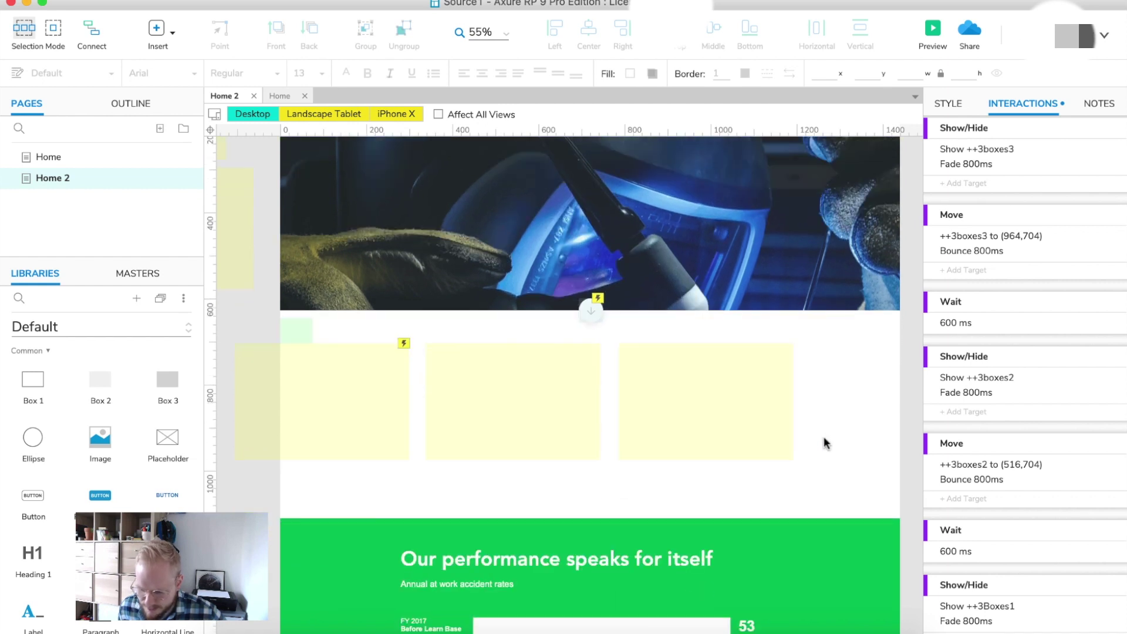
scroll(842, 424, "down", 2)
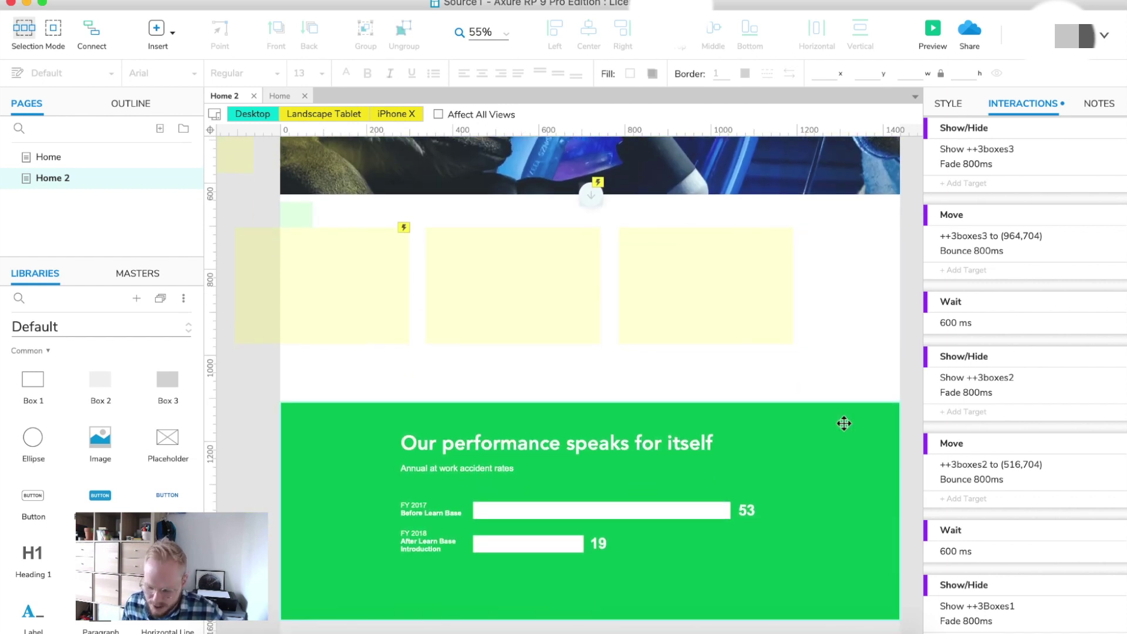
scroll(672, 503, "down", 1)
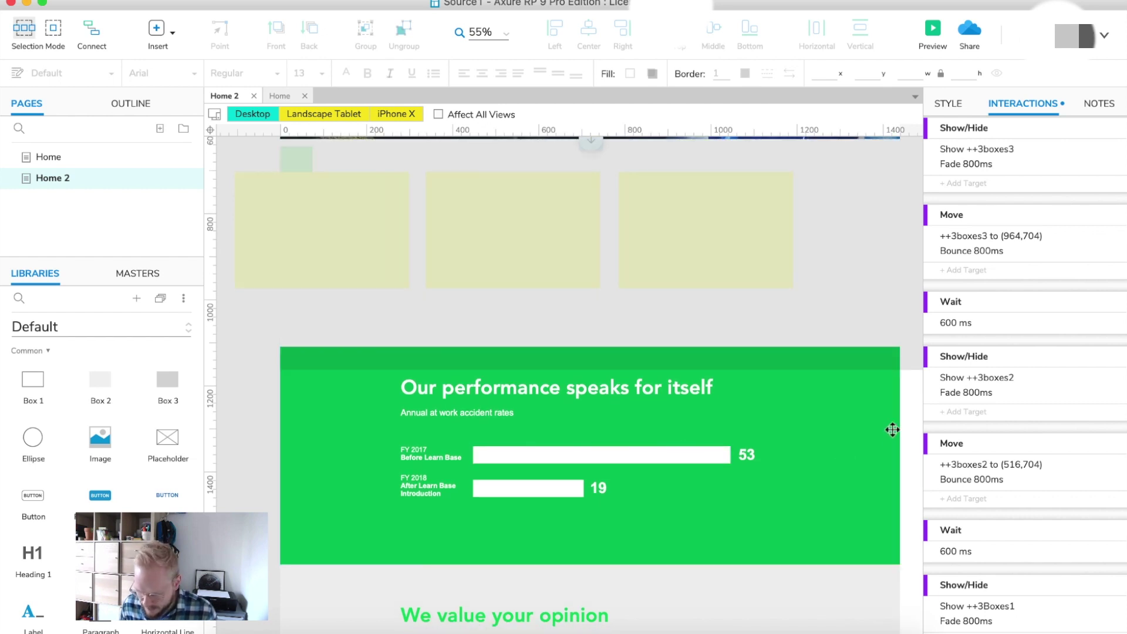
scroll(674, 436, "up", 1)
scroll(674, 435, "up", 3)
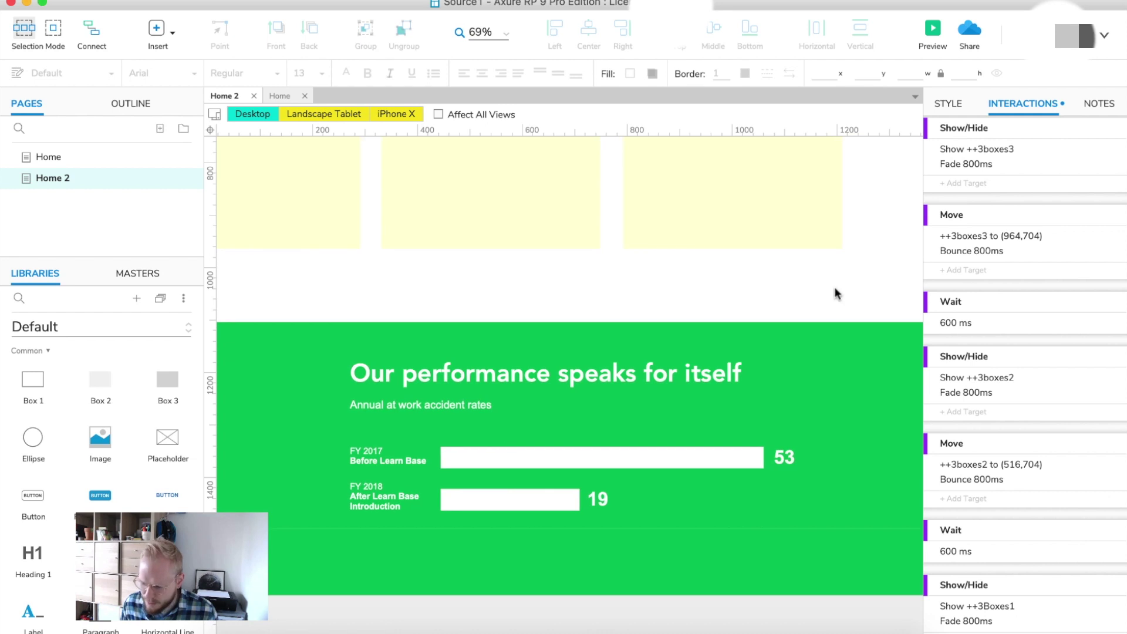
left_click_drag(967, 265, 970, 265)
left_click(584, 380)
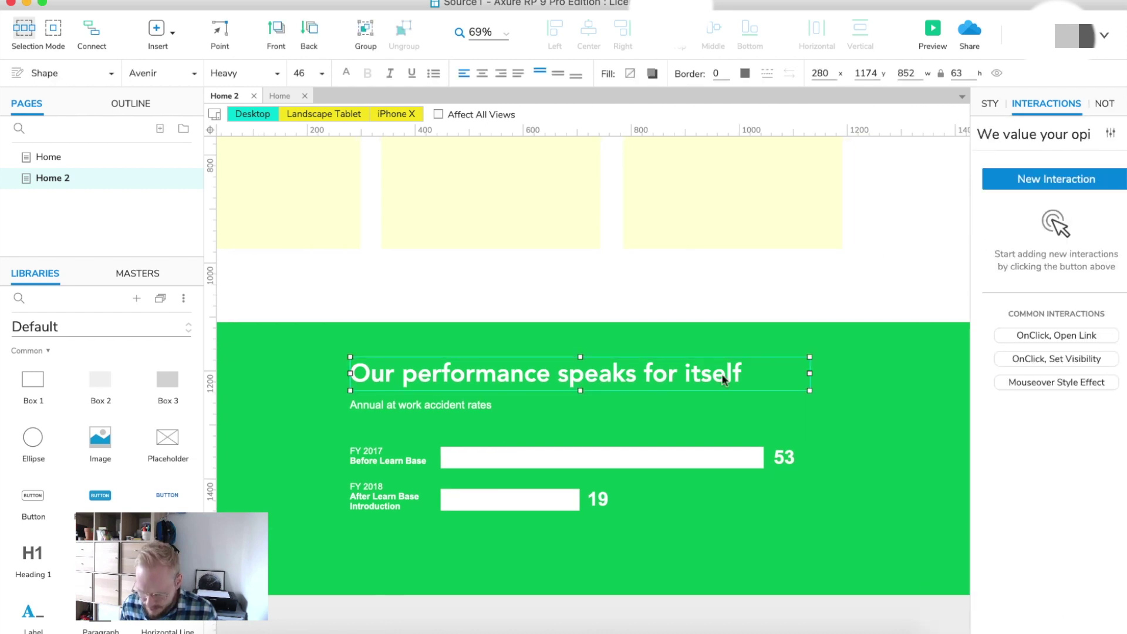
- Narrow the performance heading to 756 wide and make it dynamic panel ++GreenHeadline
left_click_drag(810, 373, 759, 373)
right_click(650, 372)
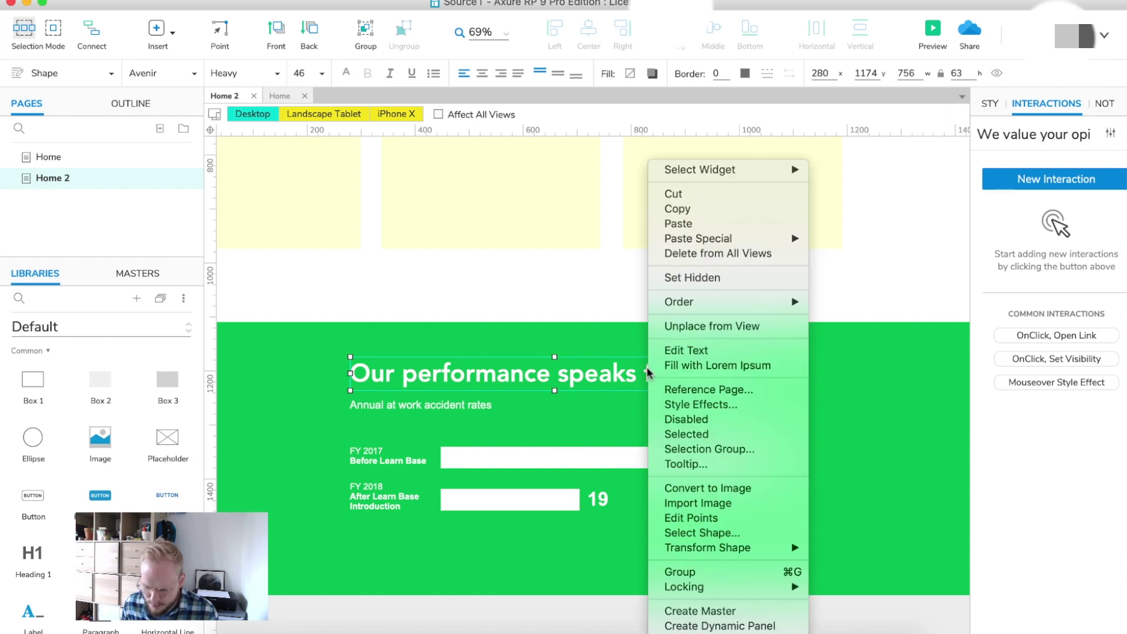
left_click(703, 626)
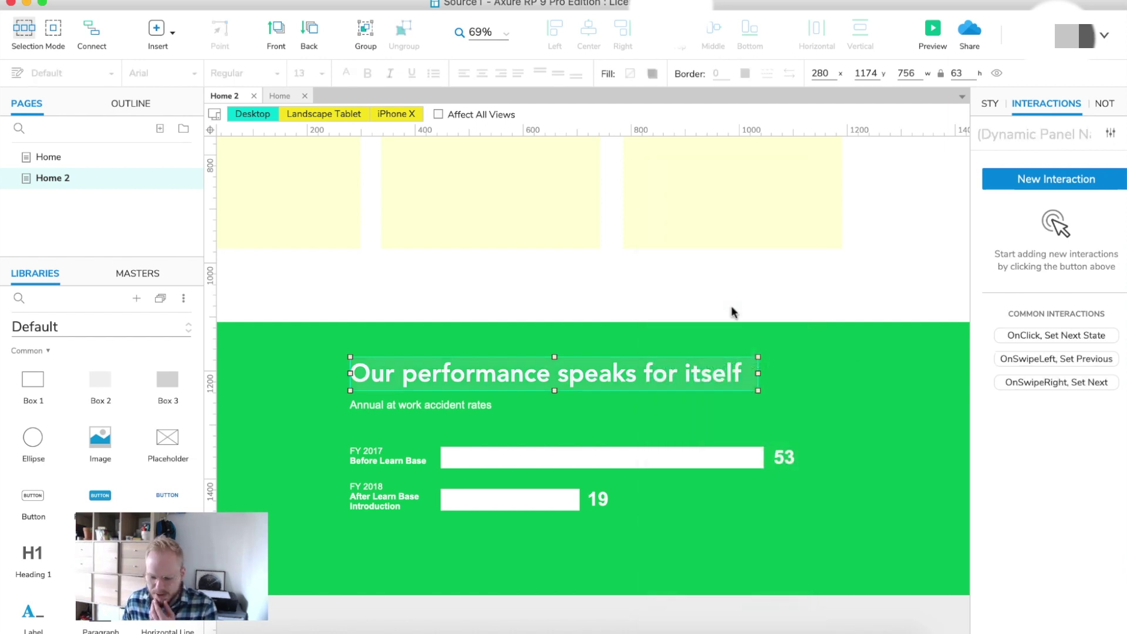
left_click(1026, 130)
type("++Green")
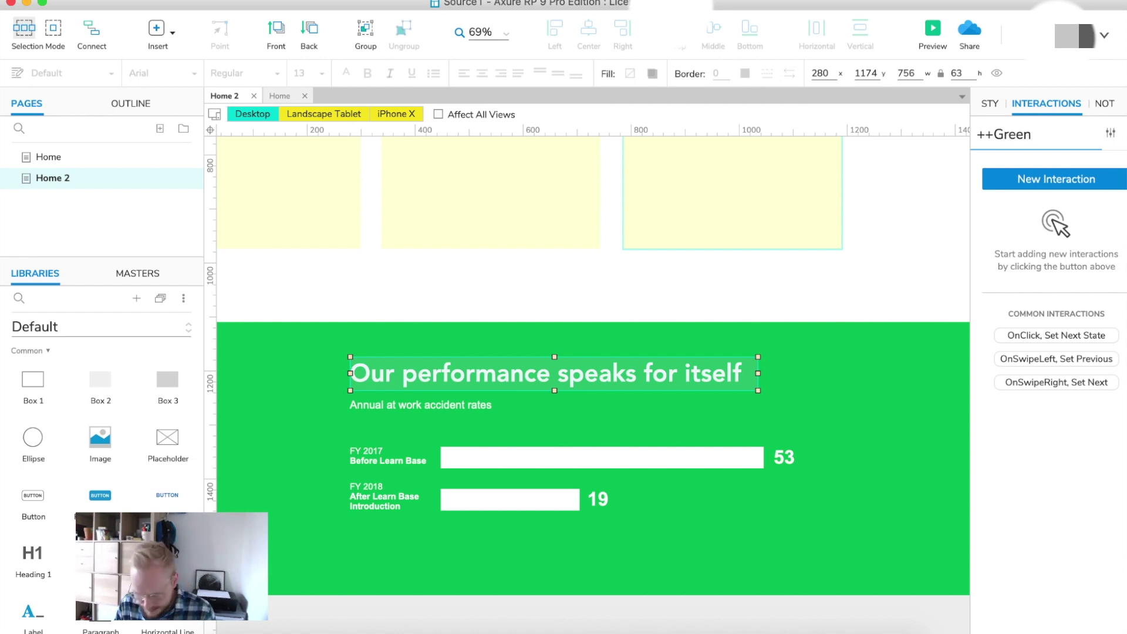
type("Headline")
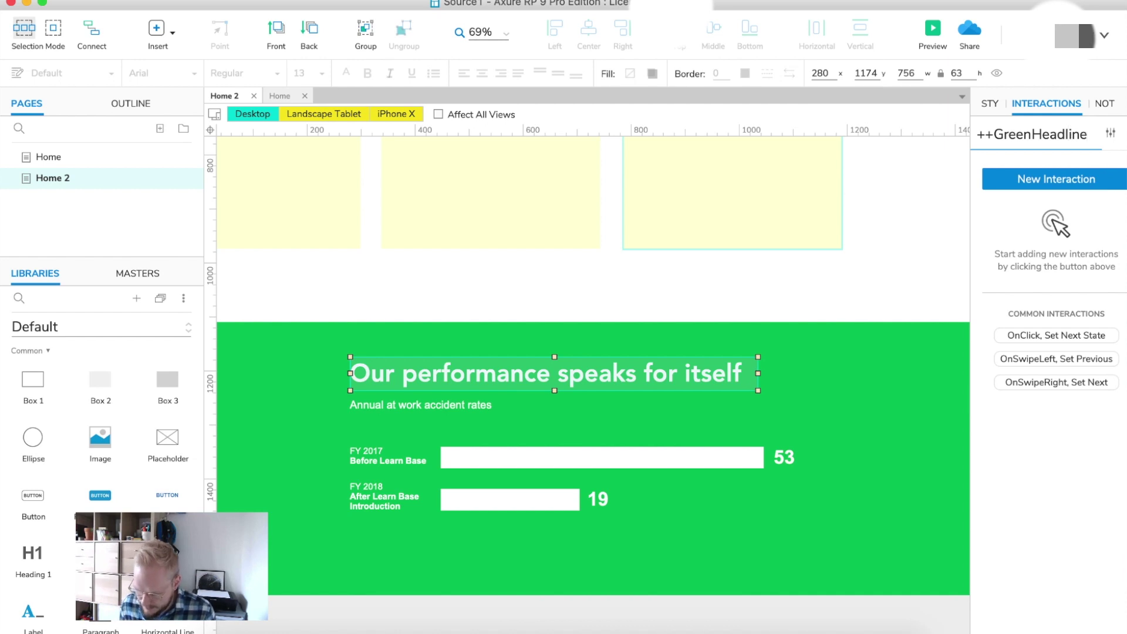
- Convert the accident-rates subheading into a dynamic panel named ++GreenSubheadline
left_click(447, 405)
right_click(450, 405)
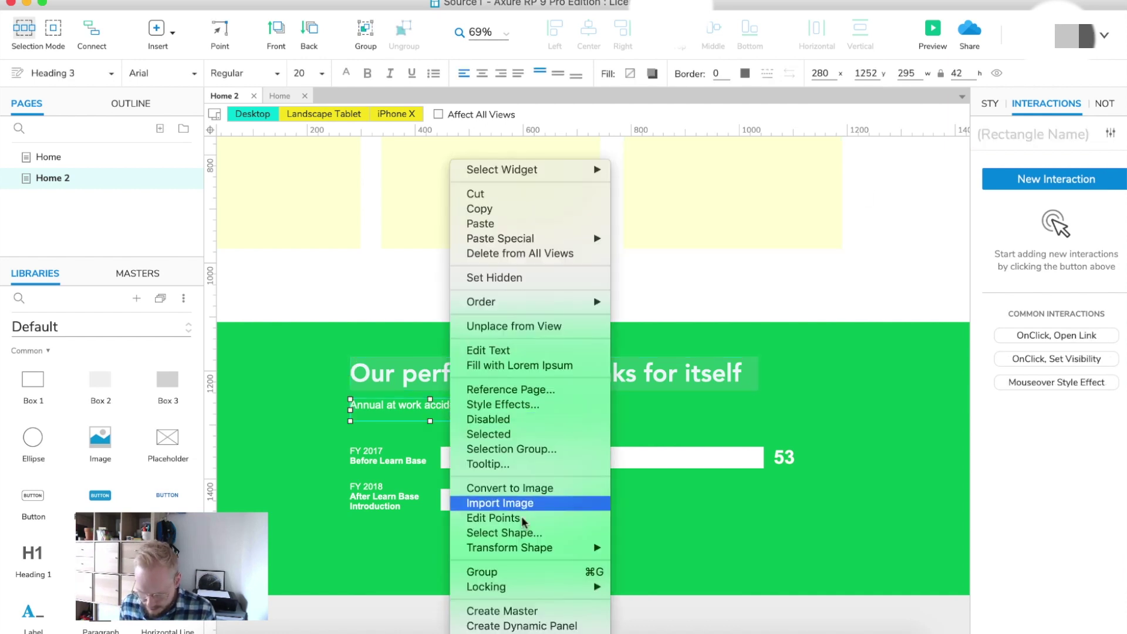
left_click(521, 626)
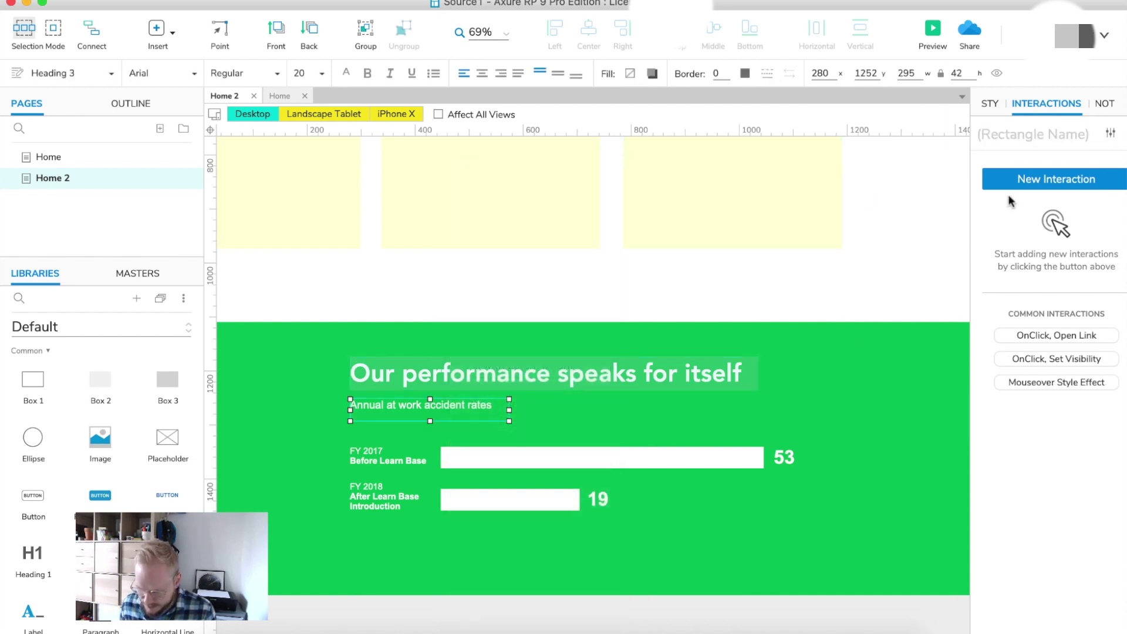
left_click(1029, 138)
type("Gr")
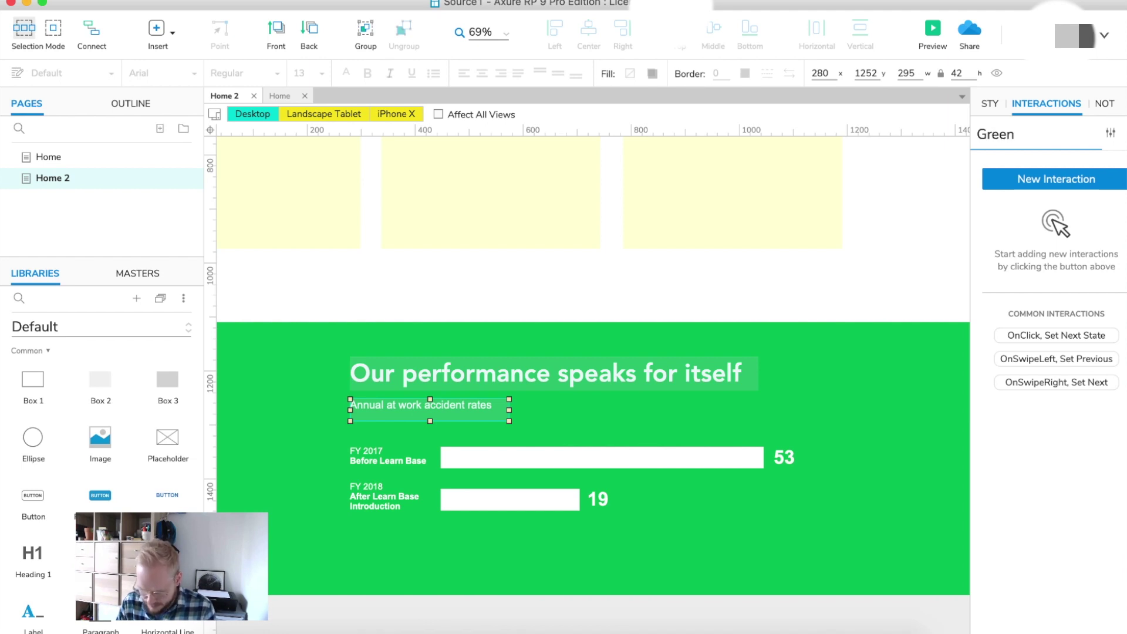
type("ee")
key("BackSpace")
key("BackSpace")
key("BackSpace")
key("BackSpace")
type("GreenSubheadline")
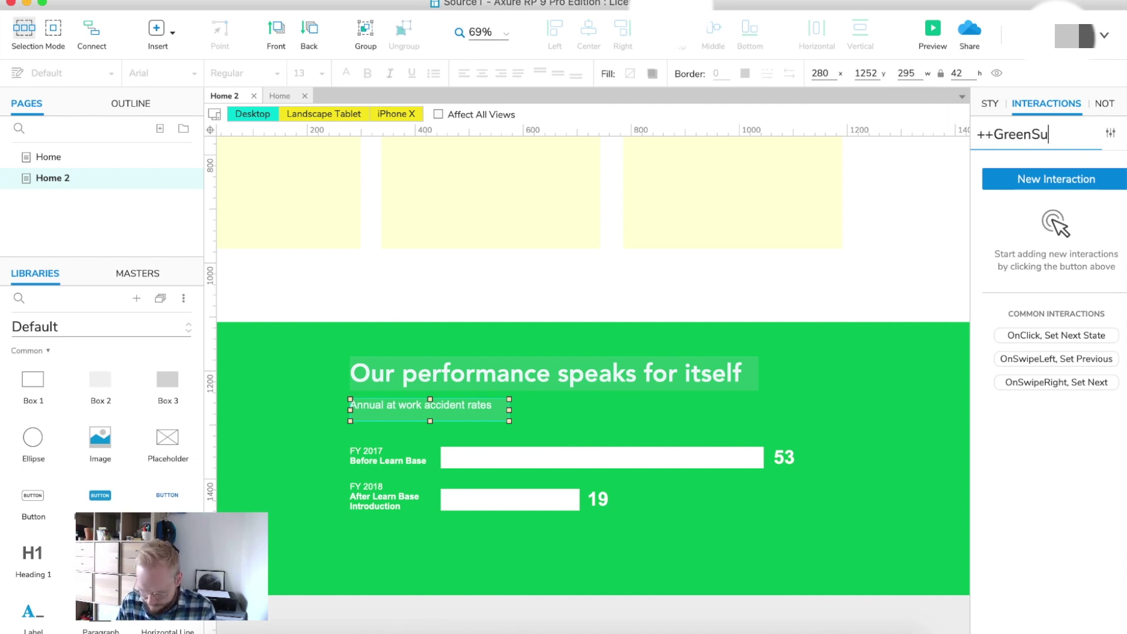
left_click(388, 462)
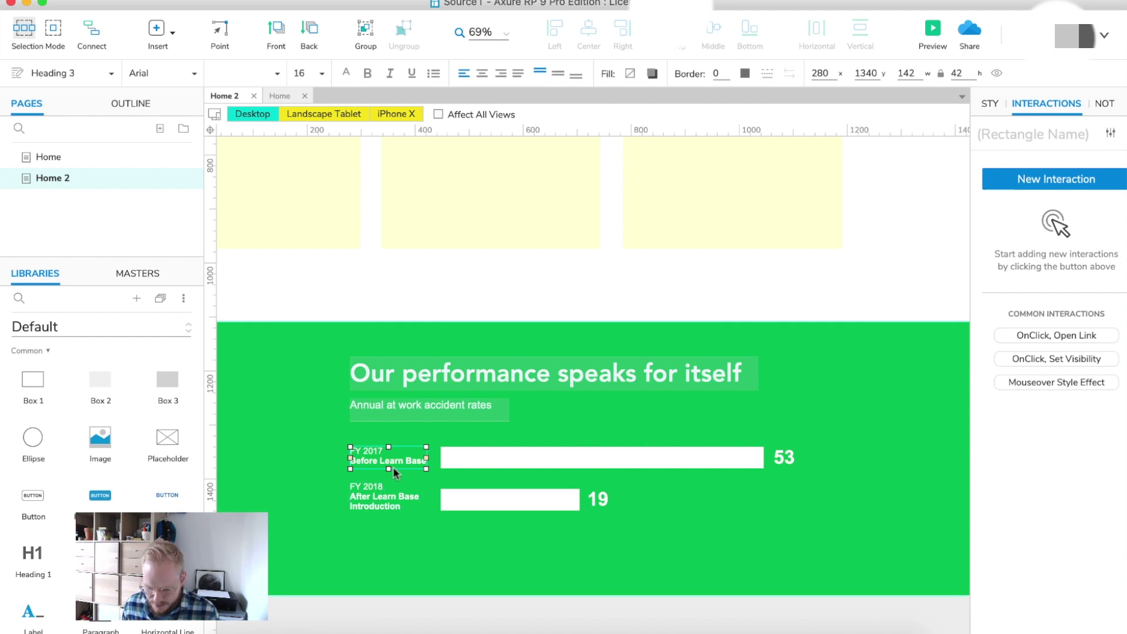
- Convert the FY 2017 and FY 2018 labels into dynamic panels ++GreenBit1 and ++GreenBit2
right_click(393, 465)
left_click(467, 626)
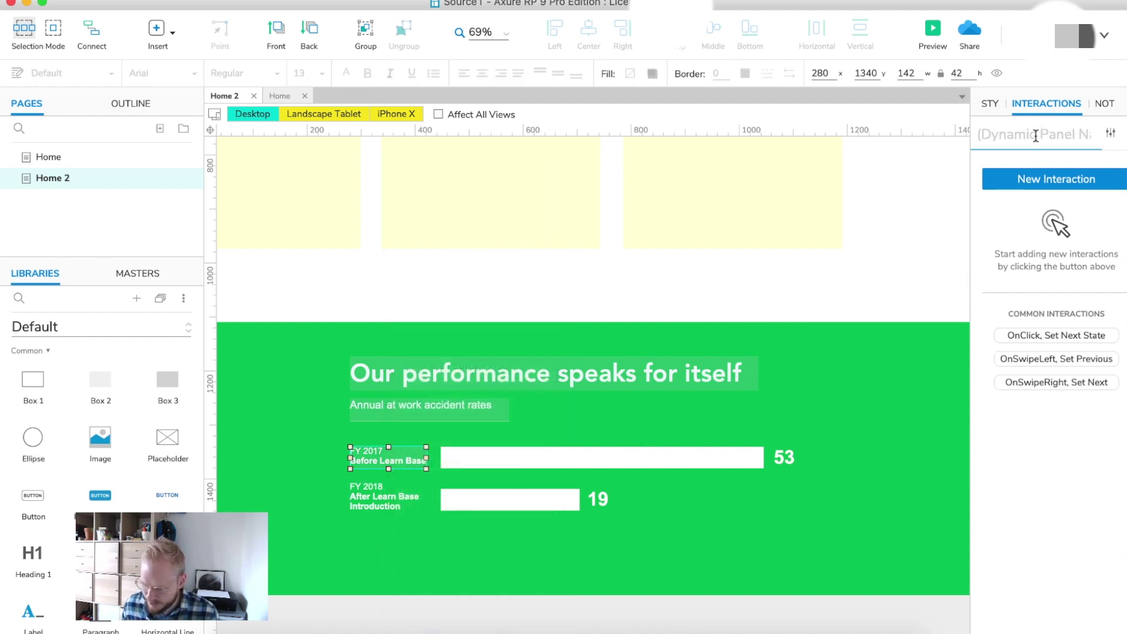
type("++")
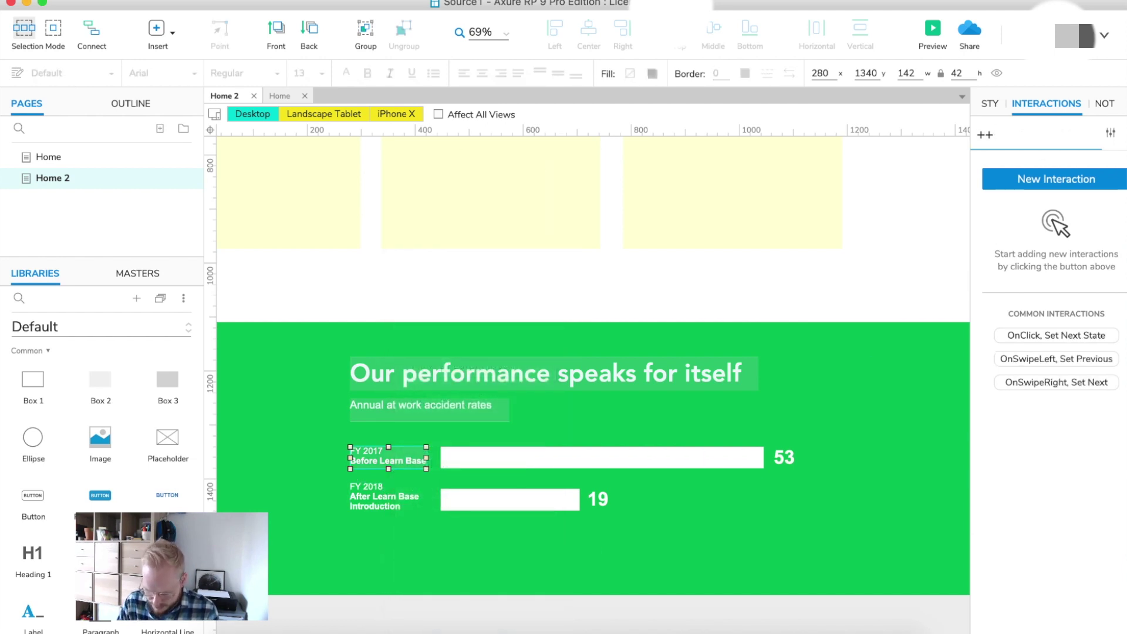
type("GreenBit1")
left_click(381, 493)
right_click(382, 494)
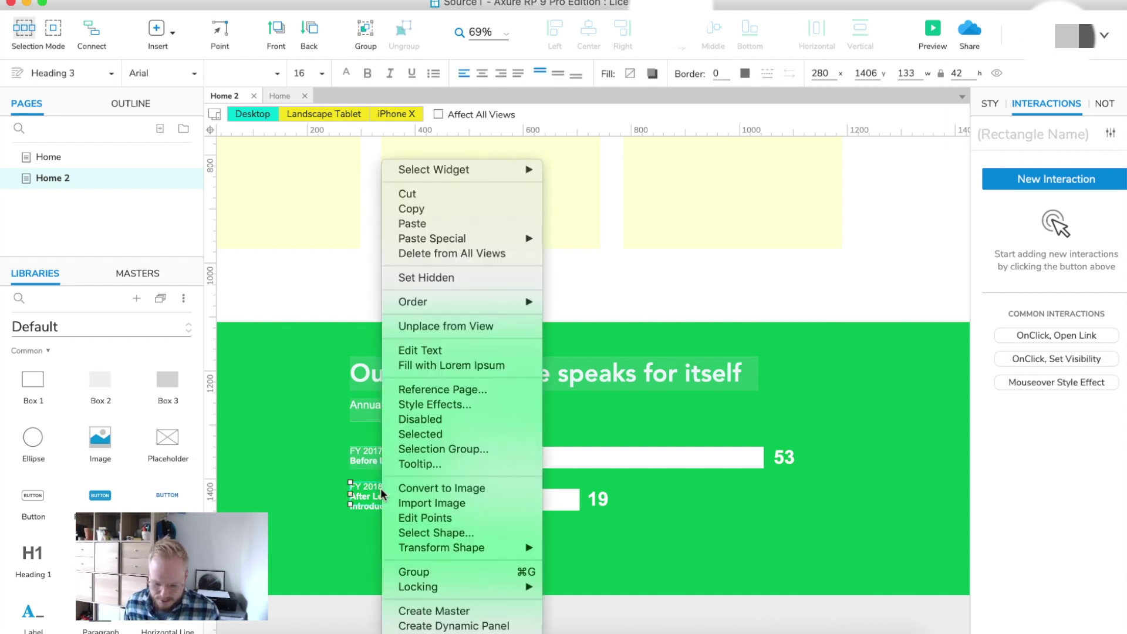
left_click(479, 626)
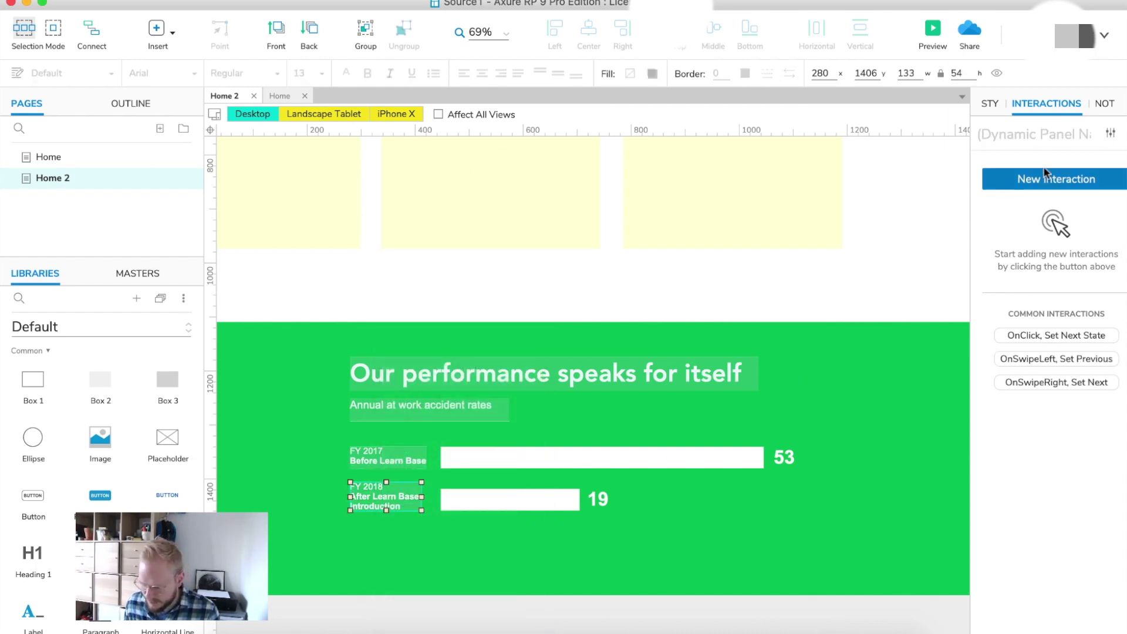
left_click(1026, 135)
type("++GreenBit2")
- Shrink the 53 number label's height from 67 to 57
left_click(712, 446)
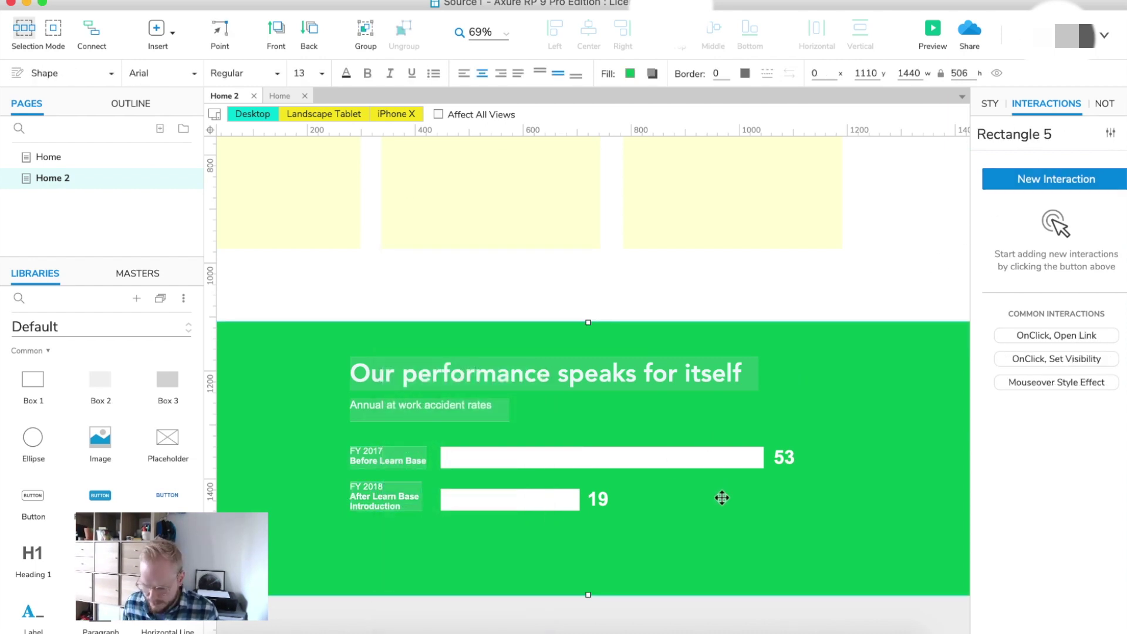
left_click(723, 458)
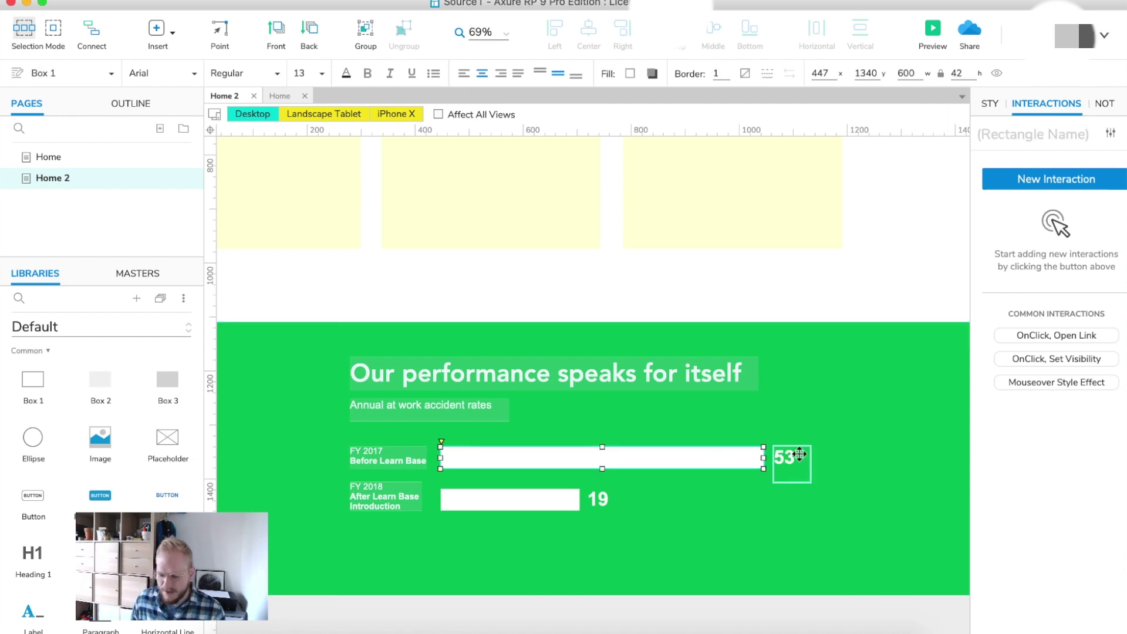
right_click(664, 461)
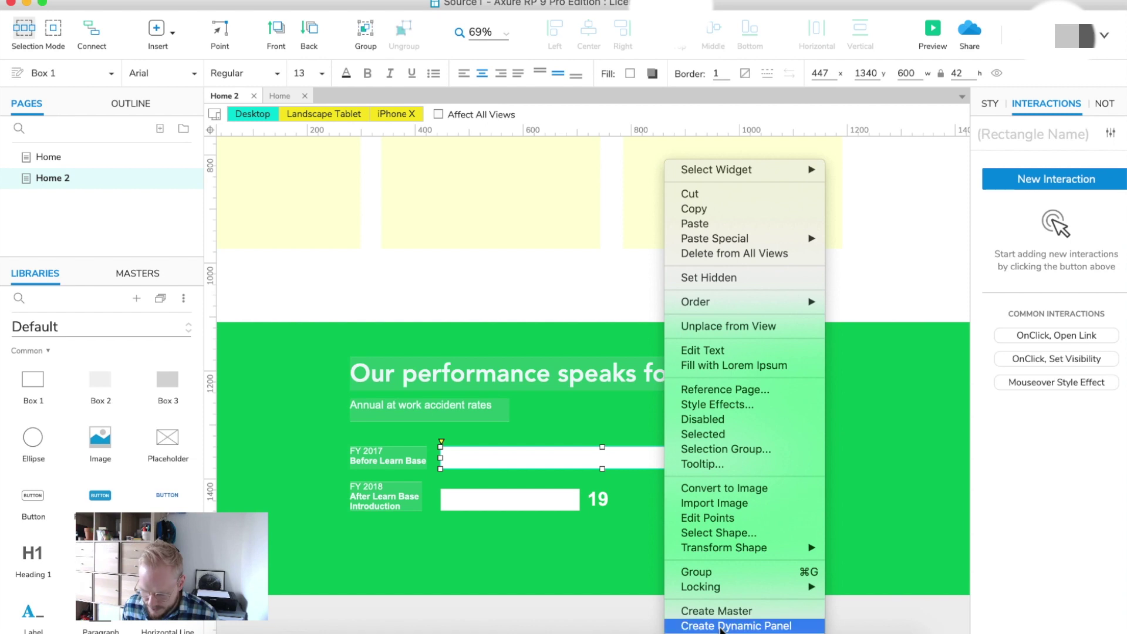
left_click(597, 498)
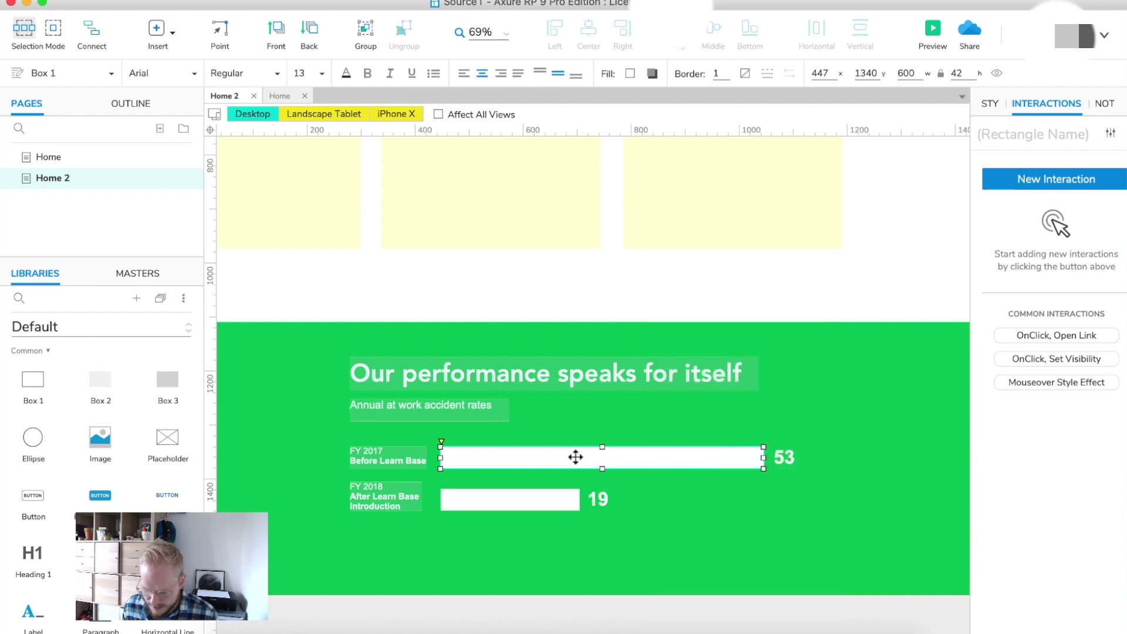
left_click(552, 499)
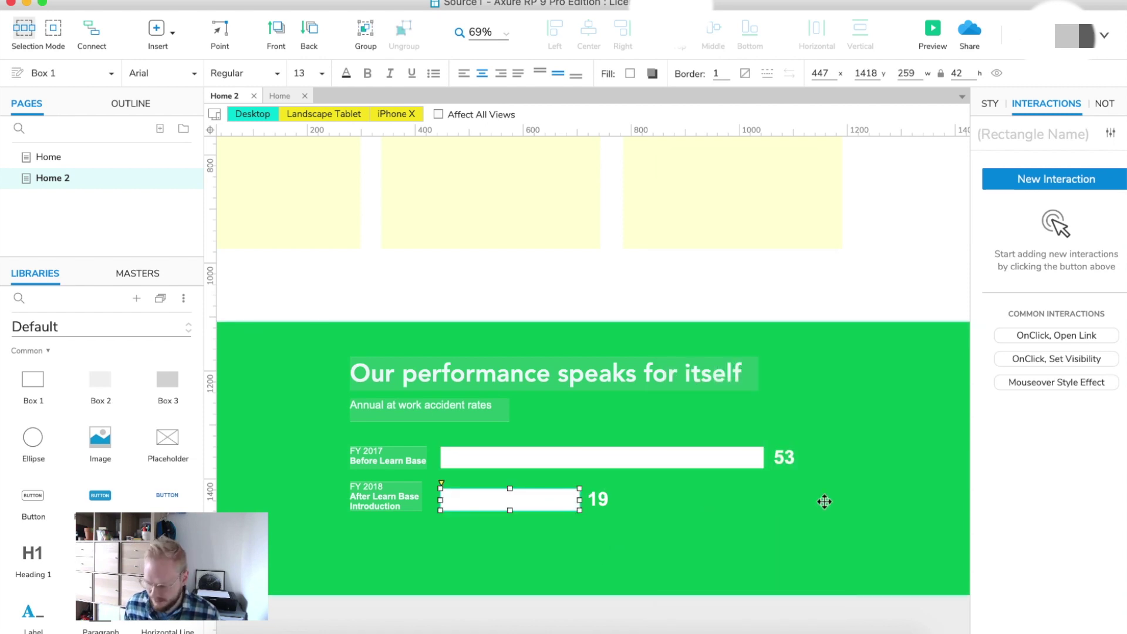
left_click(789, 464)
left_click(784, 457)
left_click_drag(796, 491, 796, 485)
- Turn the 53 and 19 numbers into dynamic panels ++GreenNo1 and ++GreenNo2
right_click(793, 476)
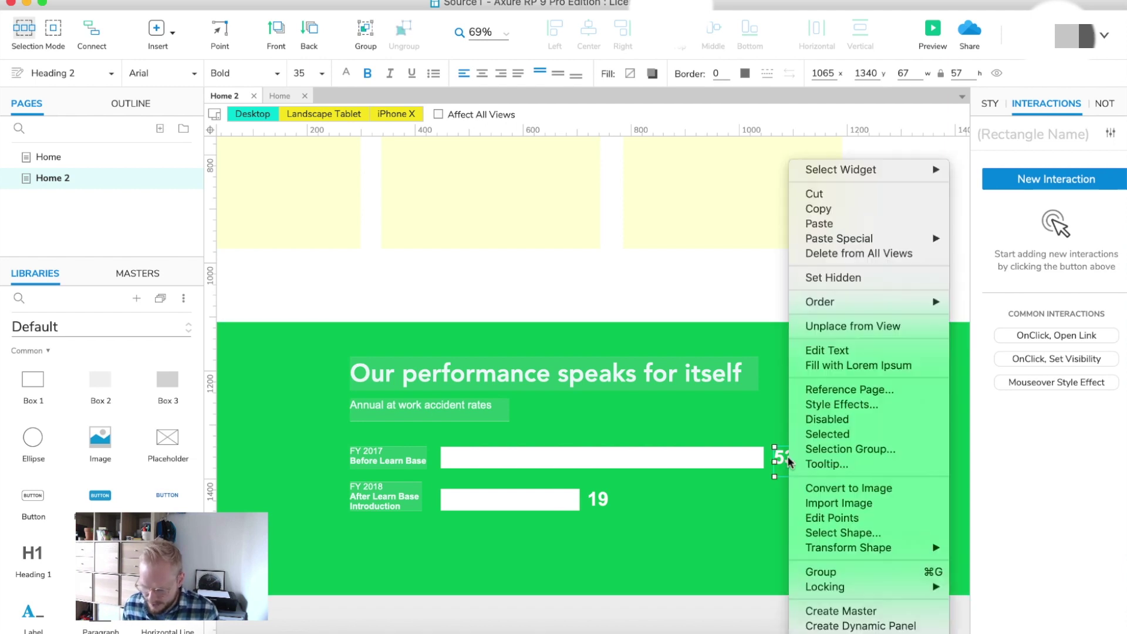
left_click(838, 625)
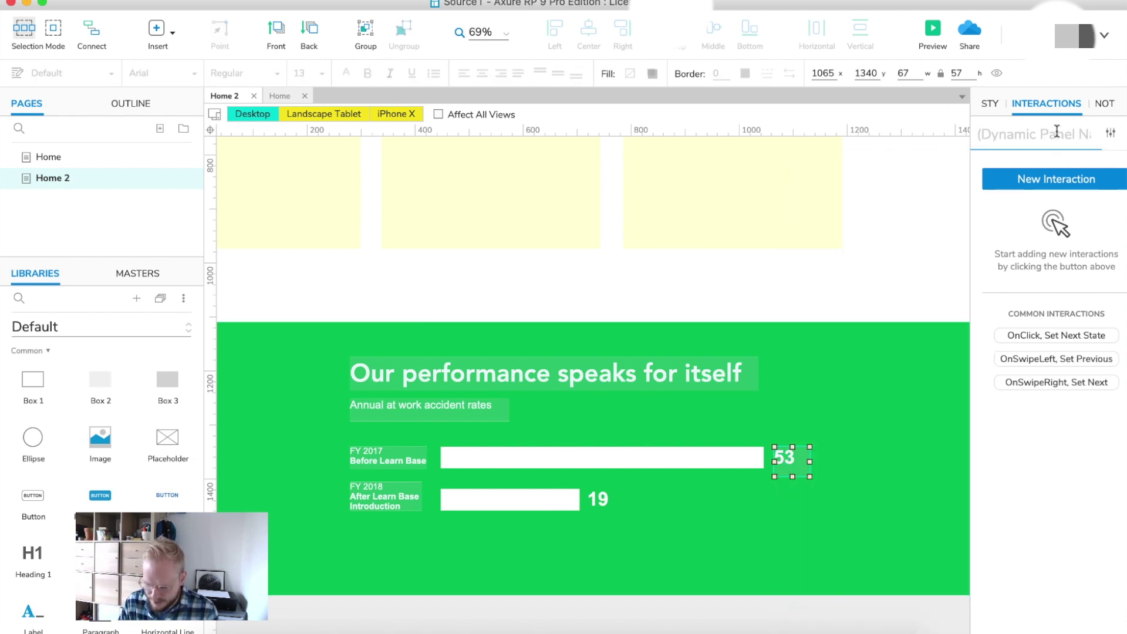
type("++GreenNo1")
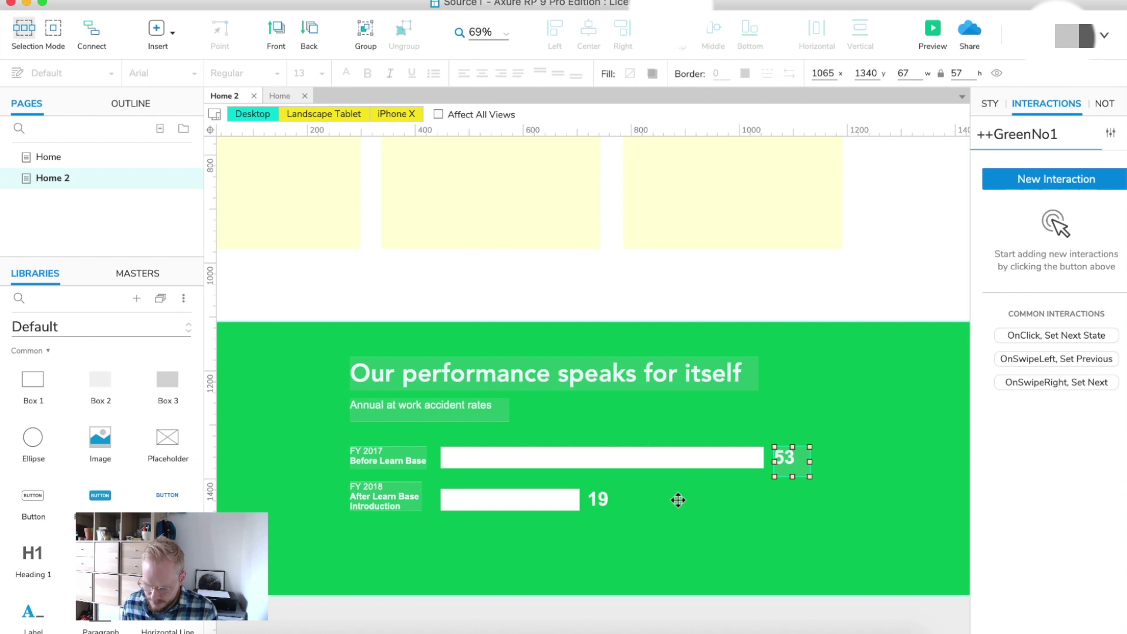
left_click(598, 499)
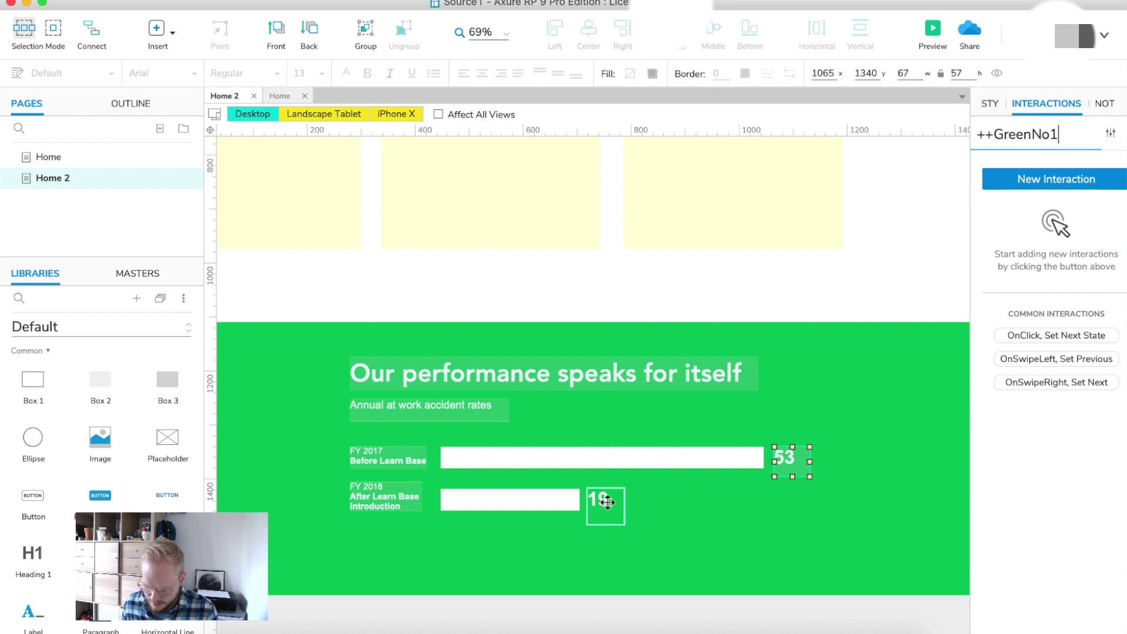
right_click(601, 502)
left_click(640, 625)
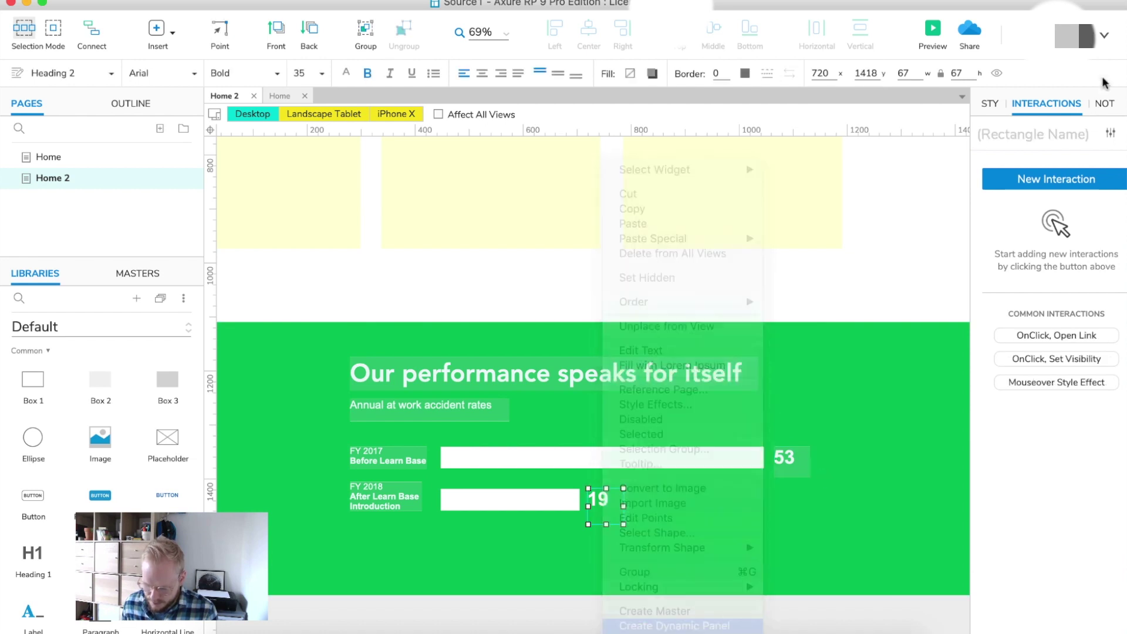
type("GreenNo2")
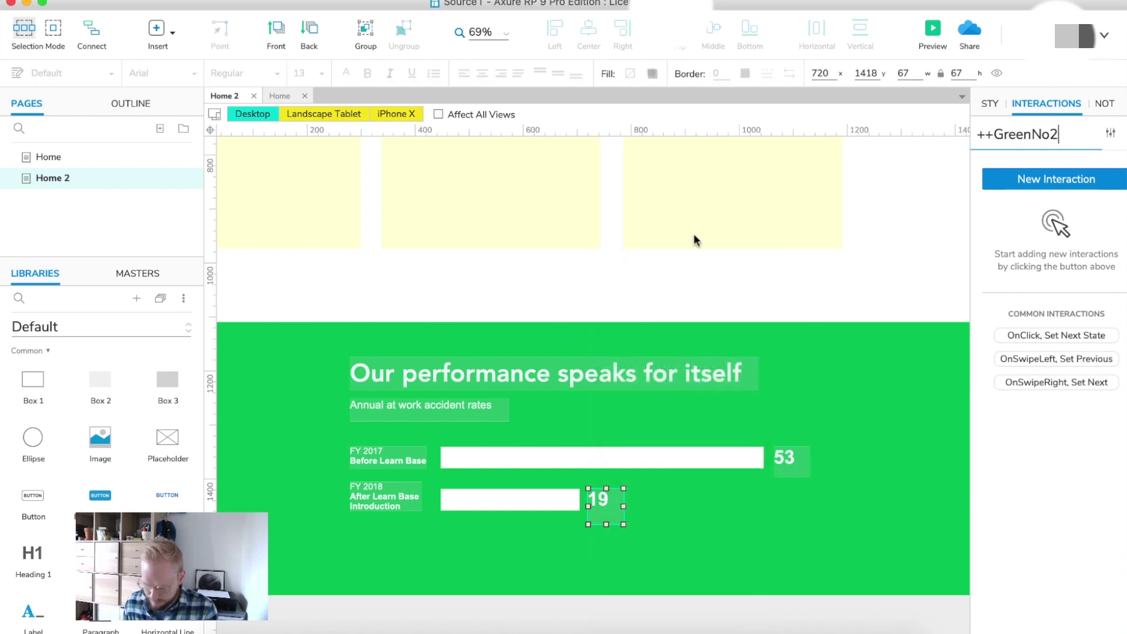
left_click(640, 282)
- Turn the two white bars into dynamic panels ++GreenBar1 and ++GreenBar2
left_click(624, 462)
right_click(624, 461)
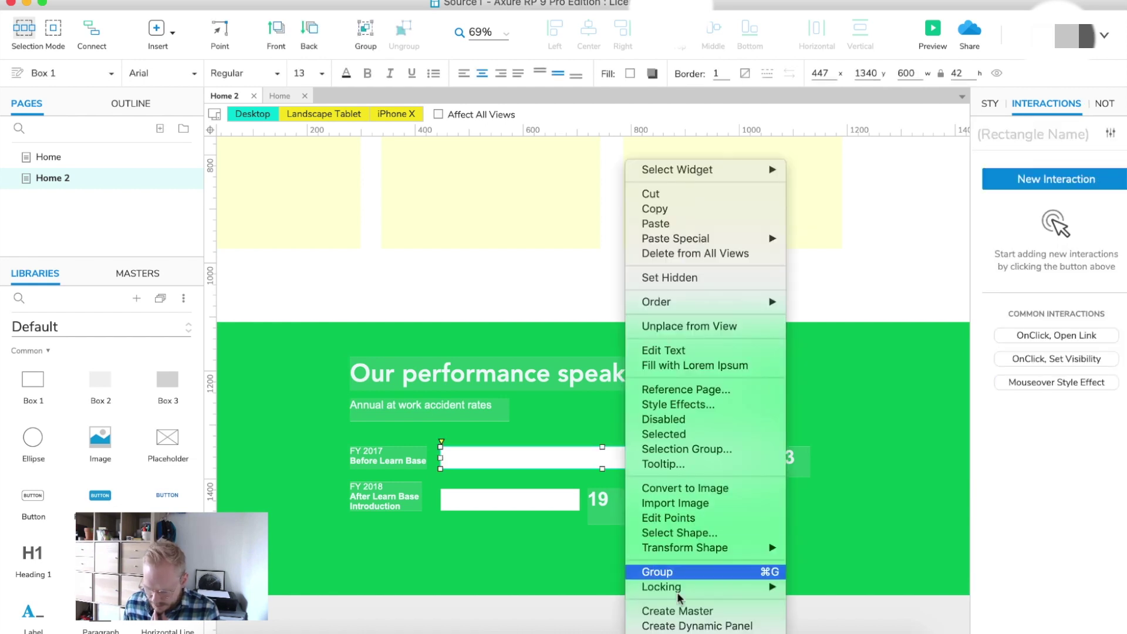
left_click(680, 623)
left_click(1033, 134)
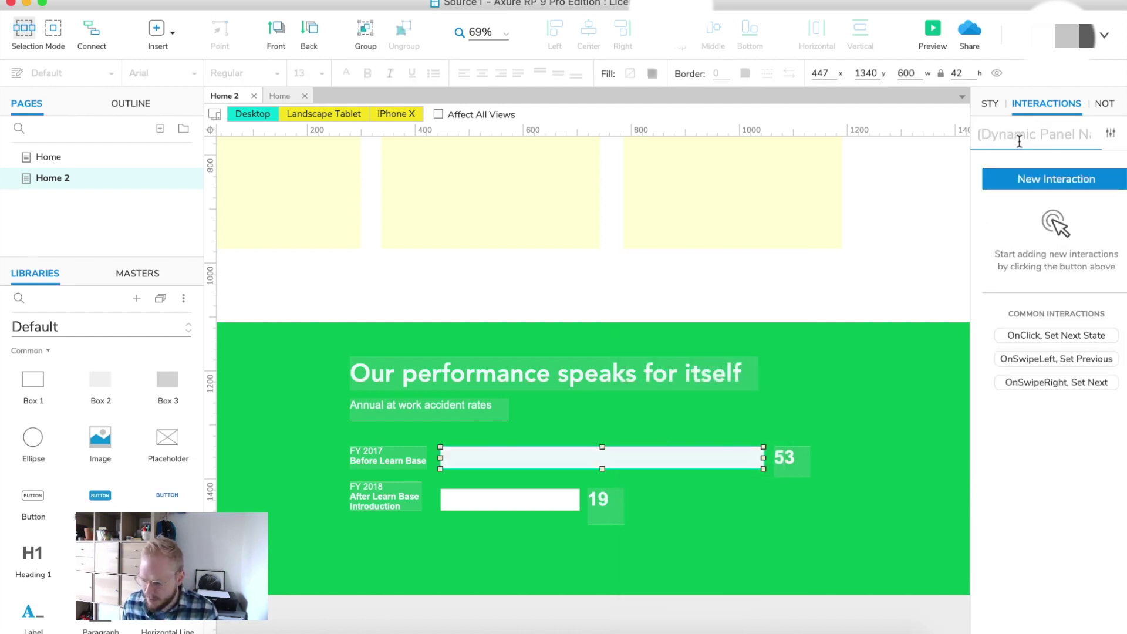
type("++GreenBar1")
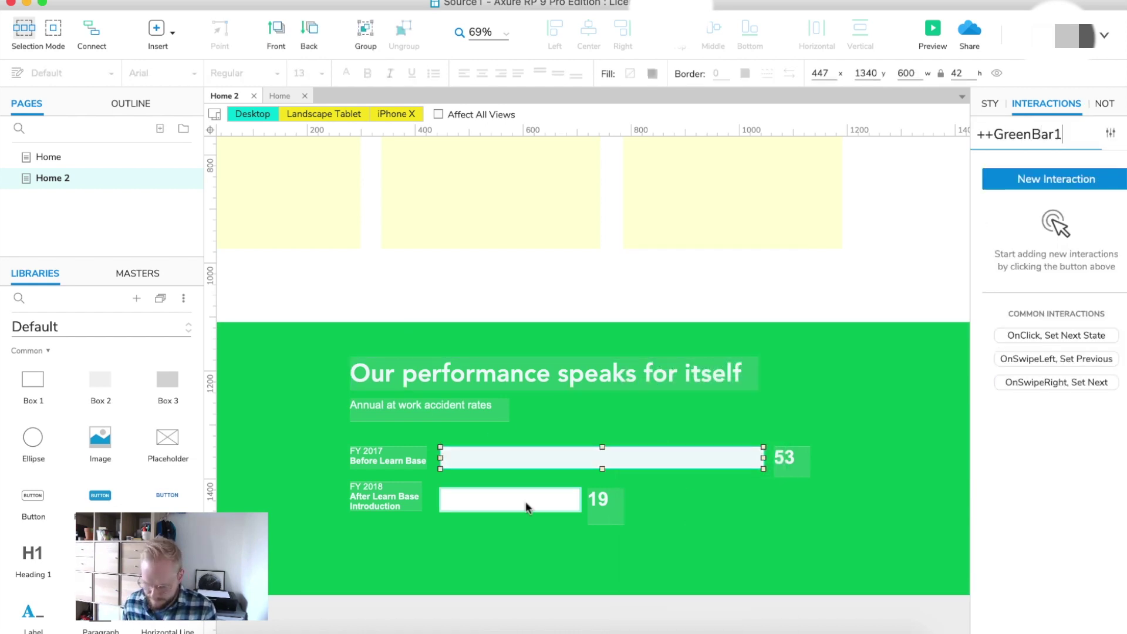
right_click(524, 499)
left_click(599, 626)
left_click(1033, 135)
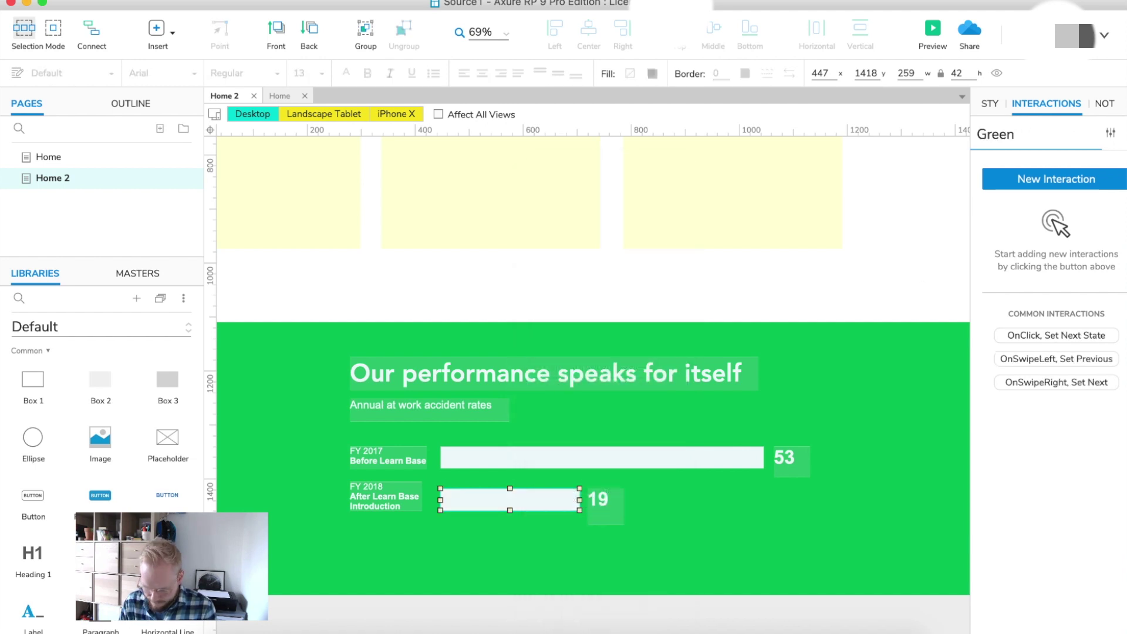
type("++GreenBa")
left_click(161, 112)
left_click(131, 103)
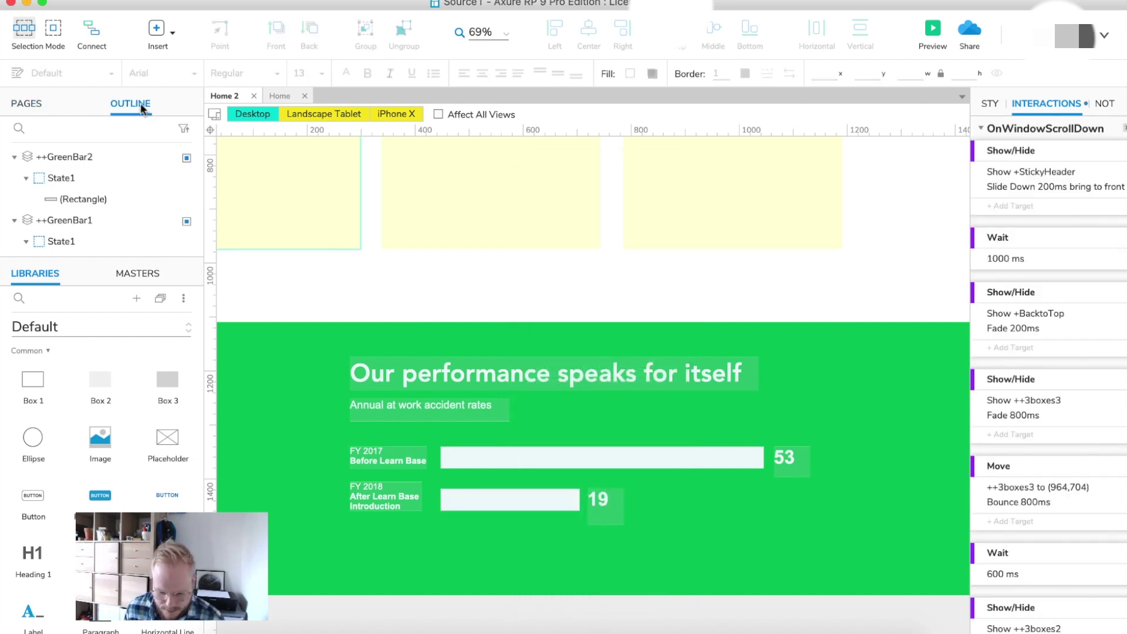
scroll(56, 250, "up", 1)
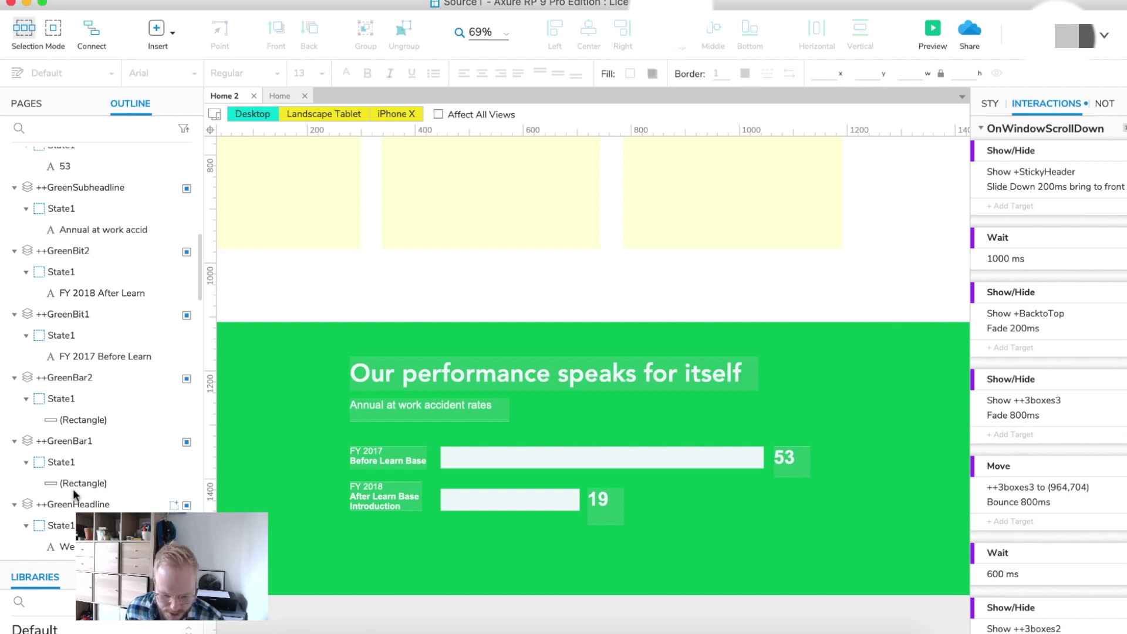
scroll(88, 241, "up", 2)
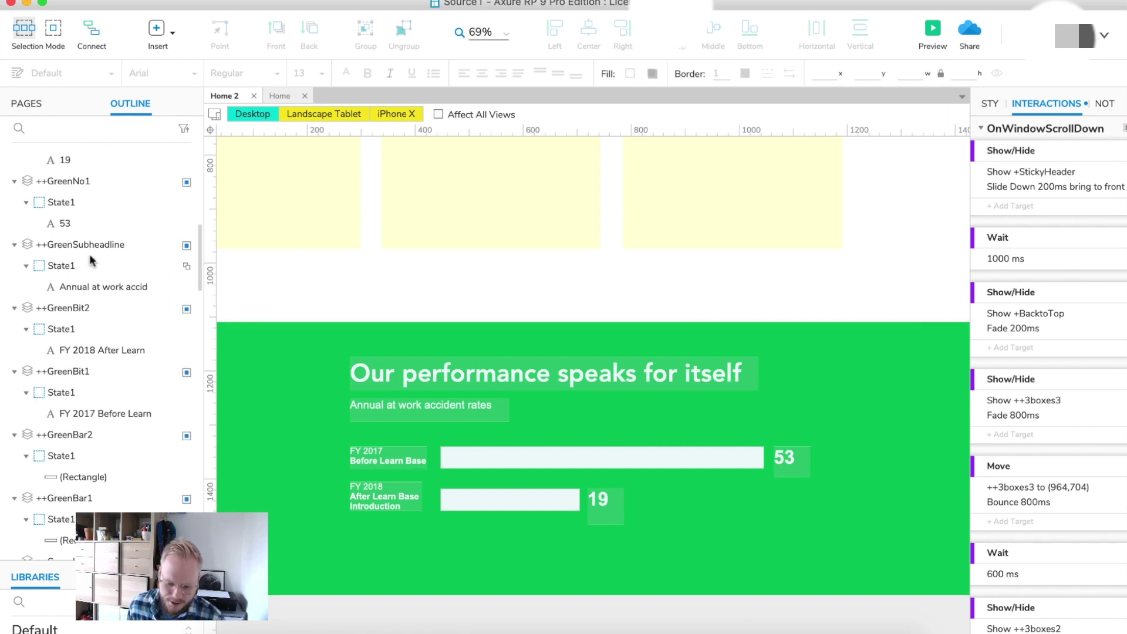
scroll(70, 184, "up", 2)
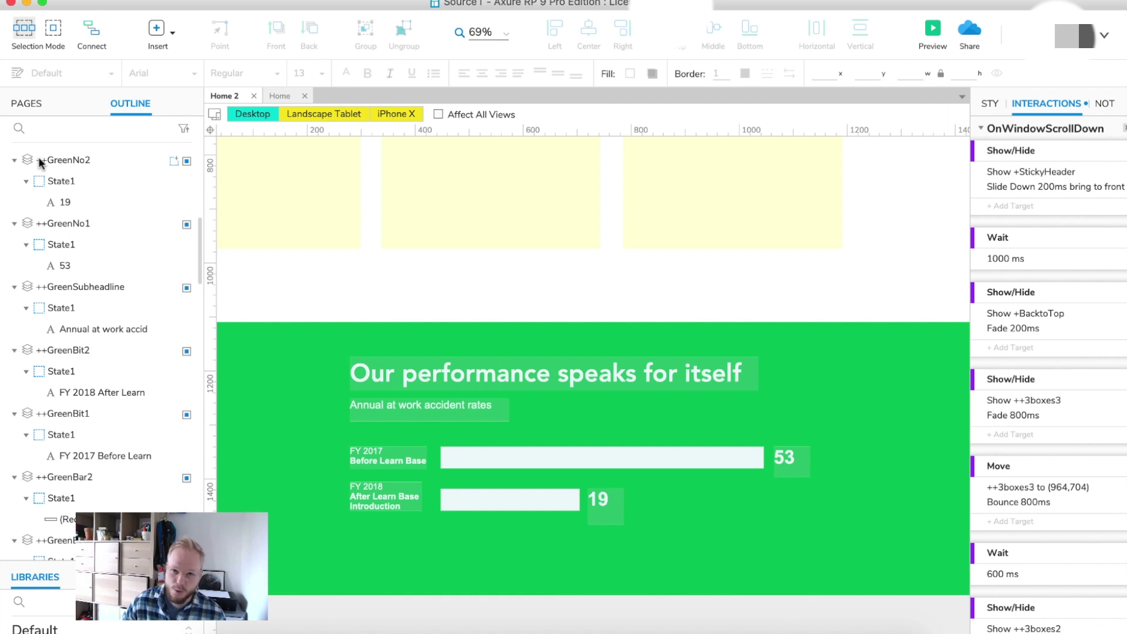
scroll(66, 227, "up", 1)
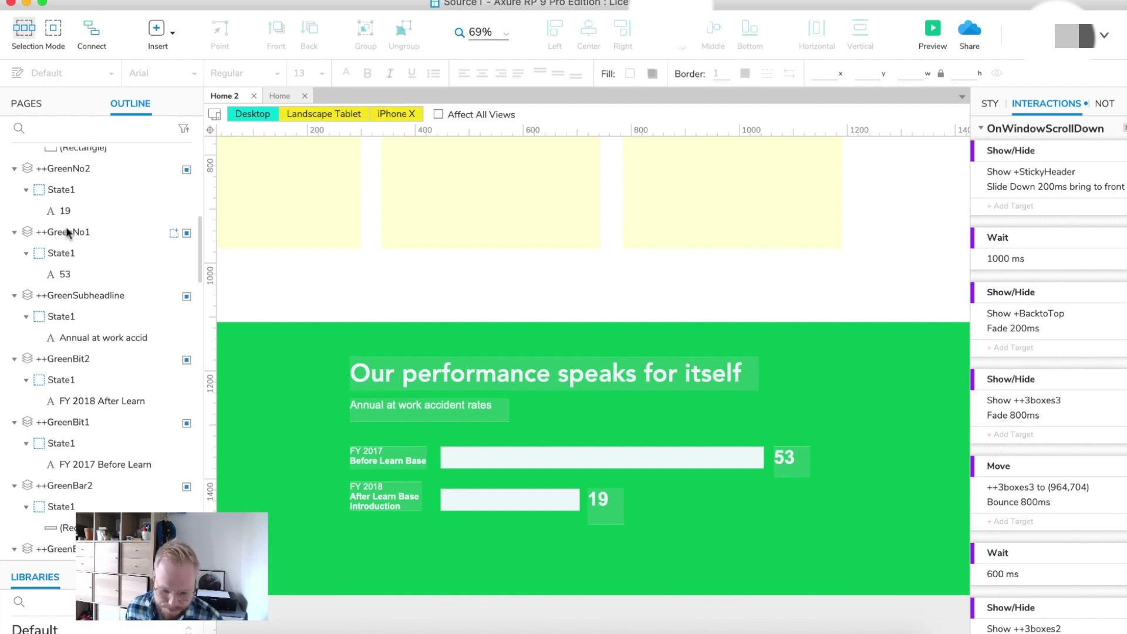
scroll(66, 226, "up", 3)
left_click(75, 241)
left_click(71, 302)
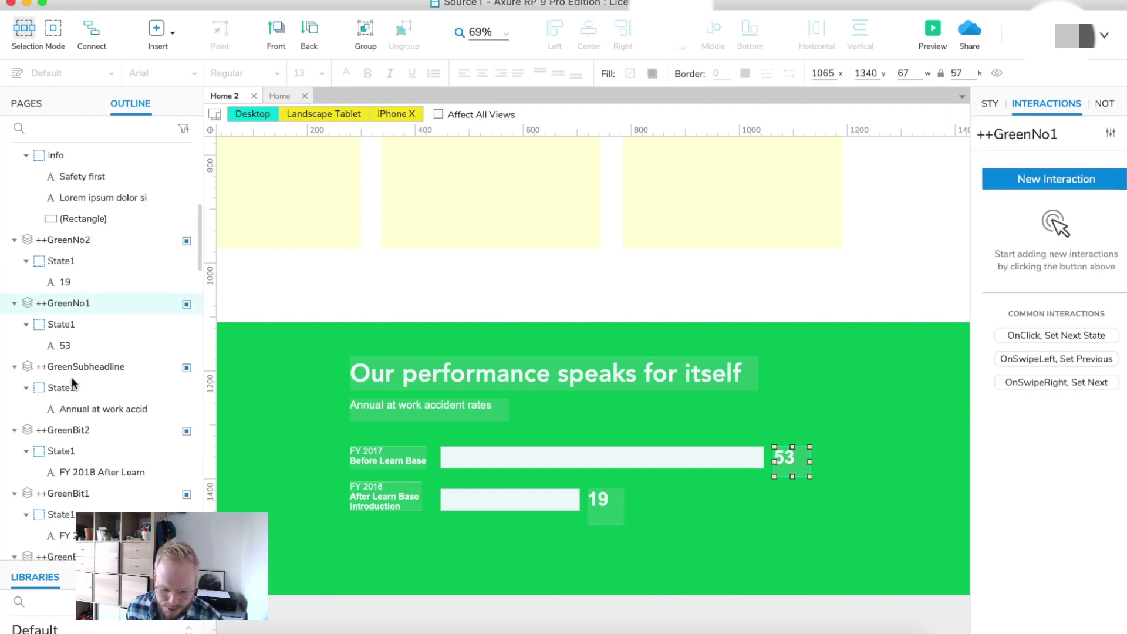
left_click(80, 368)
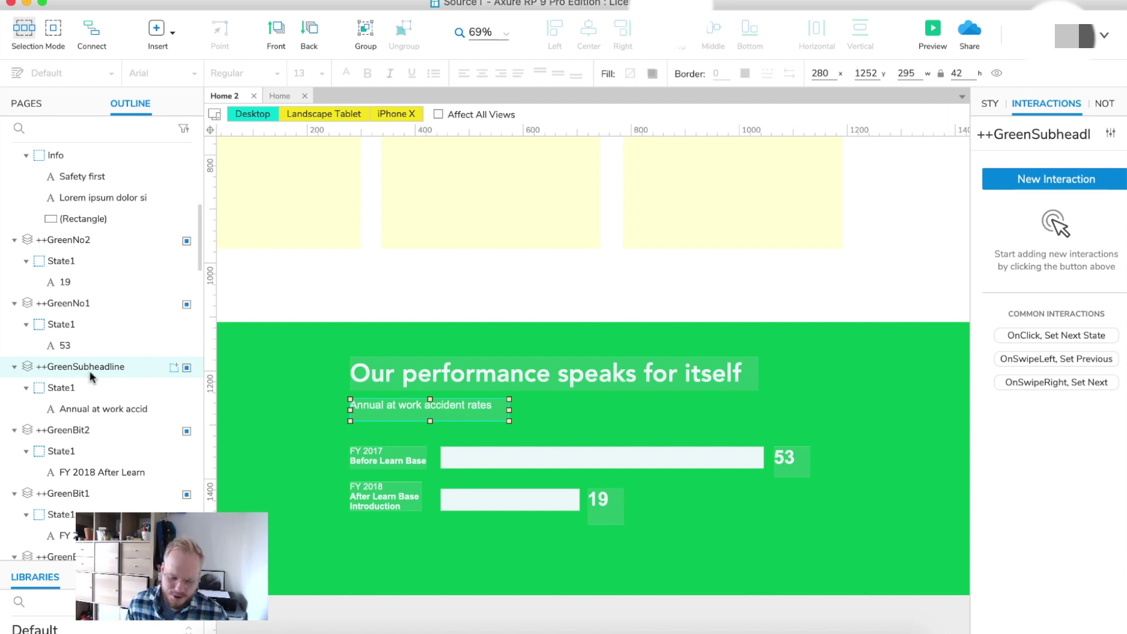
scroll(109, 382, "down", 2)
scroll(121, 405, "down", 3)
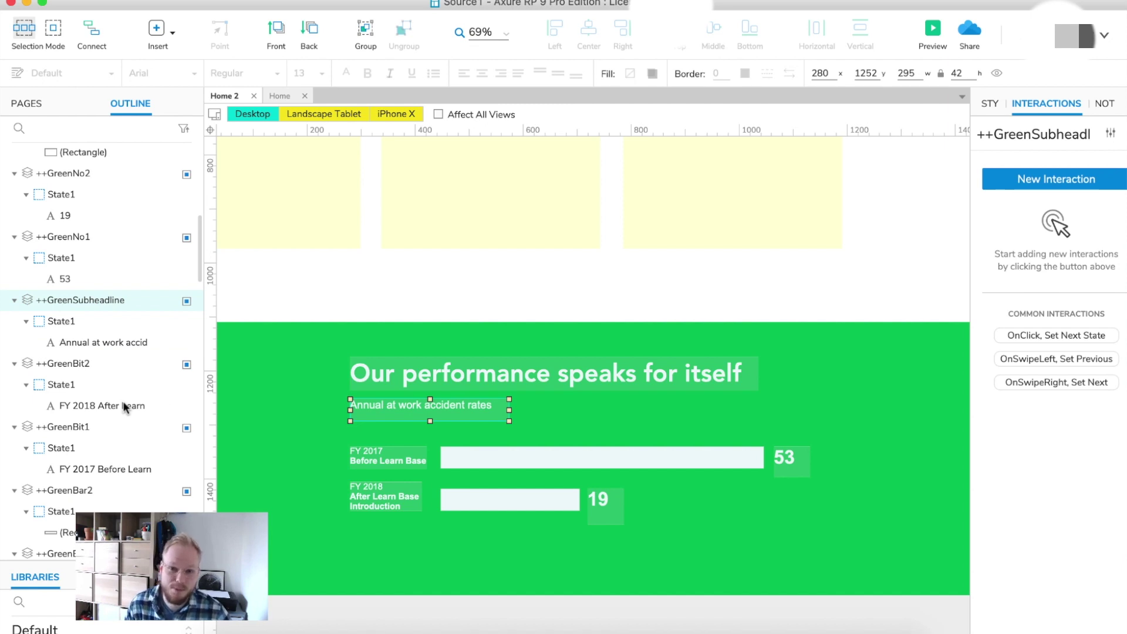
- Multi-select the headline, subtitle, both FY labels, both bars and the 53 and 19 numbers
left_click(266, 349)
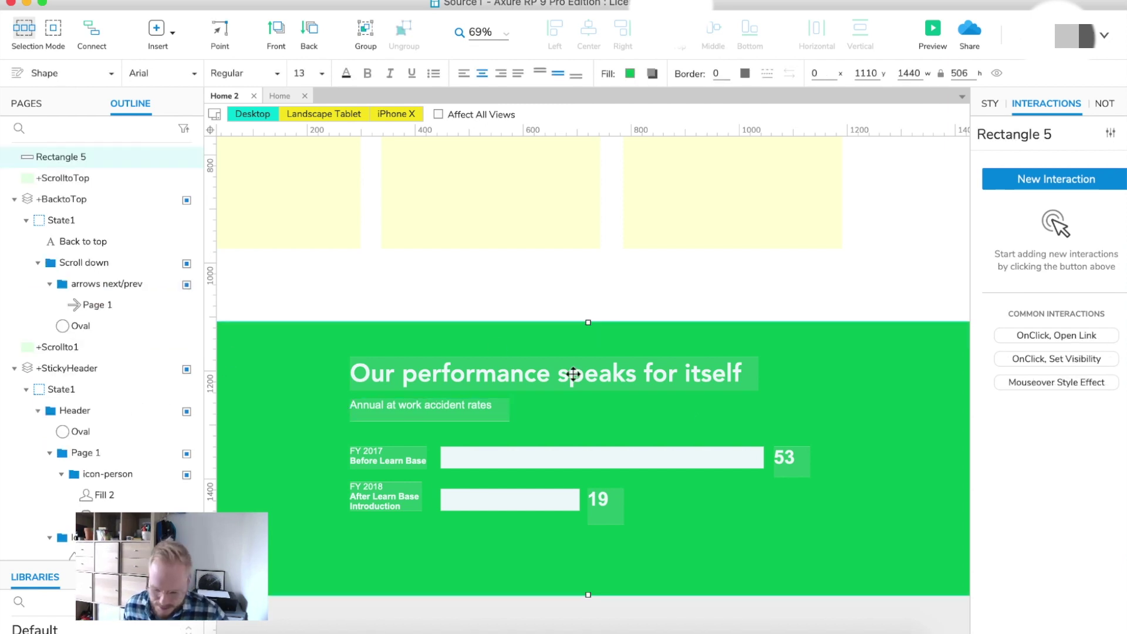
scroll(734, 424, "up", 2)
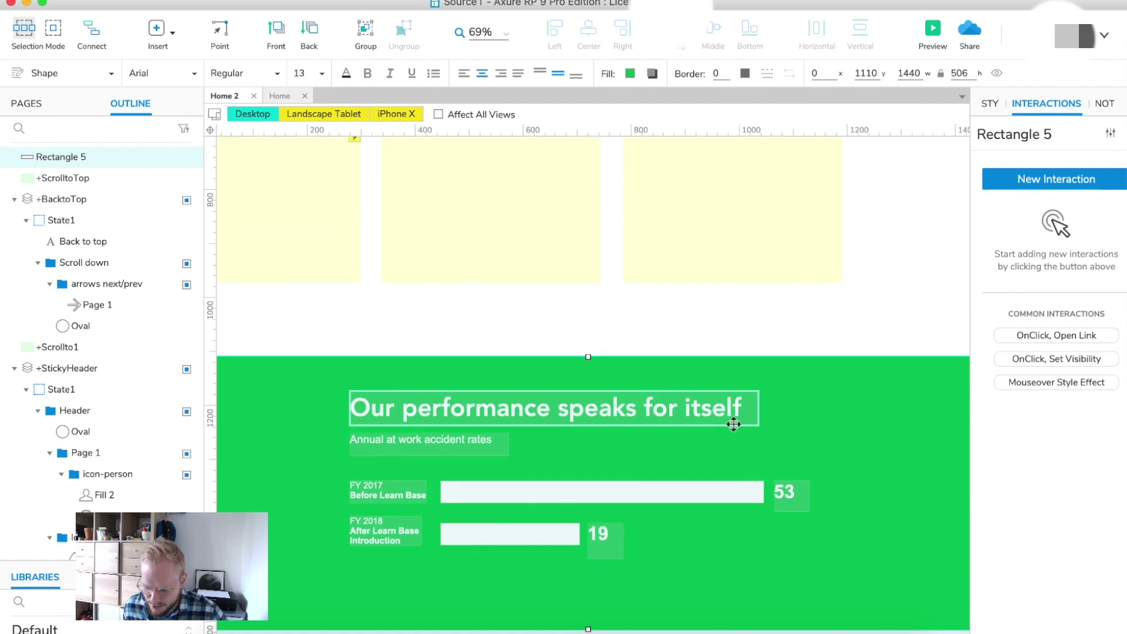
scroll(711, 421, "left", 2)
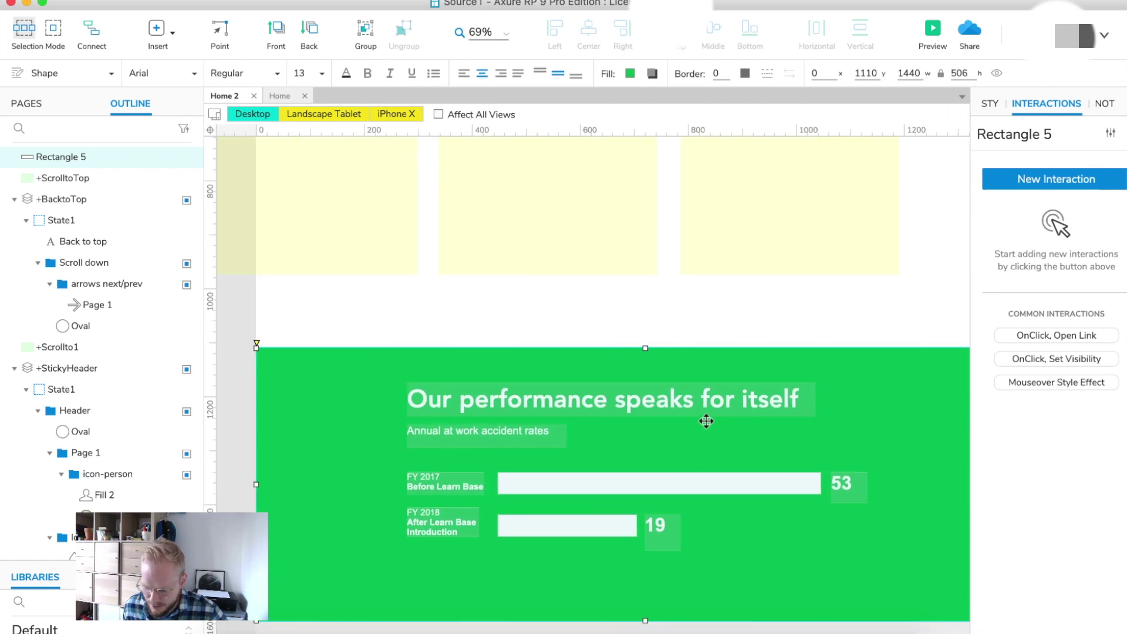
left_click(240, 332)
scroll(724, 448, "up", 1)
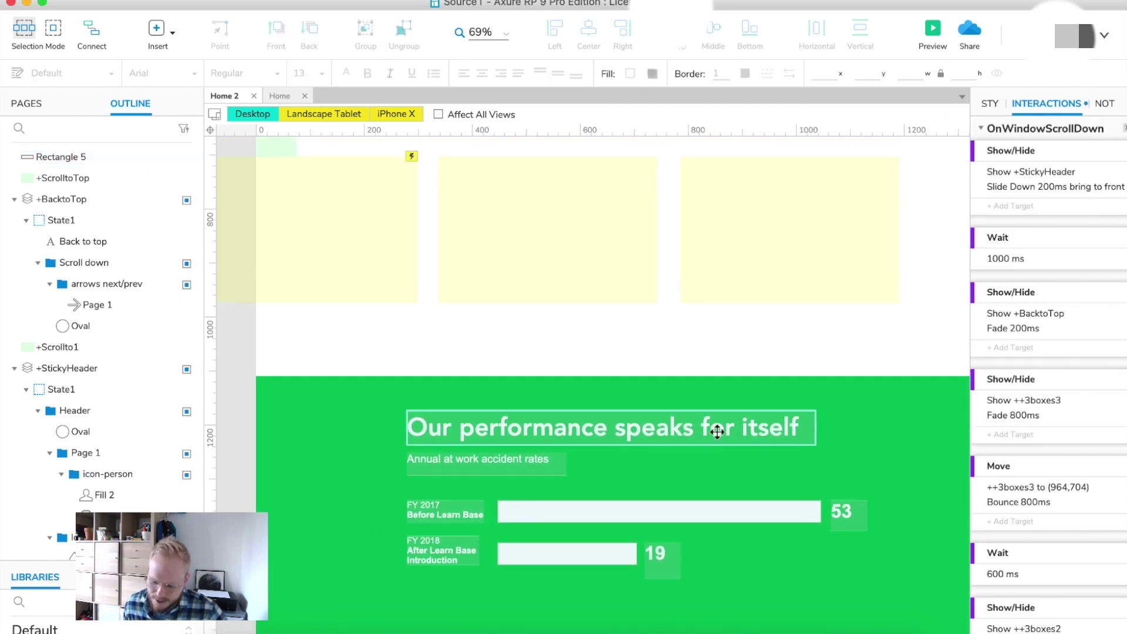
left_click(717, 432)
left_click(521, 459, "shift")
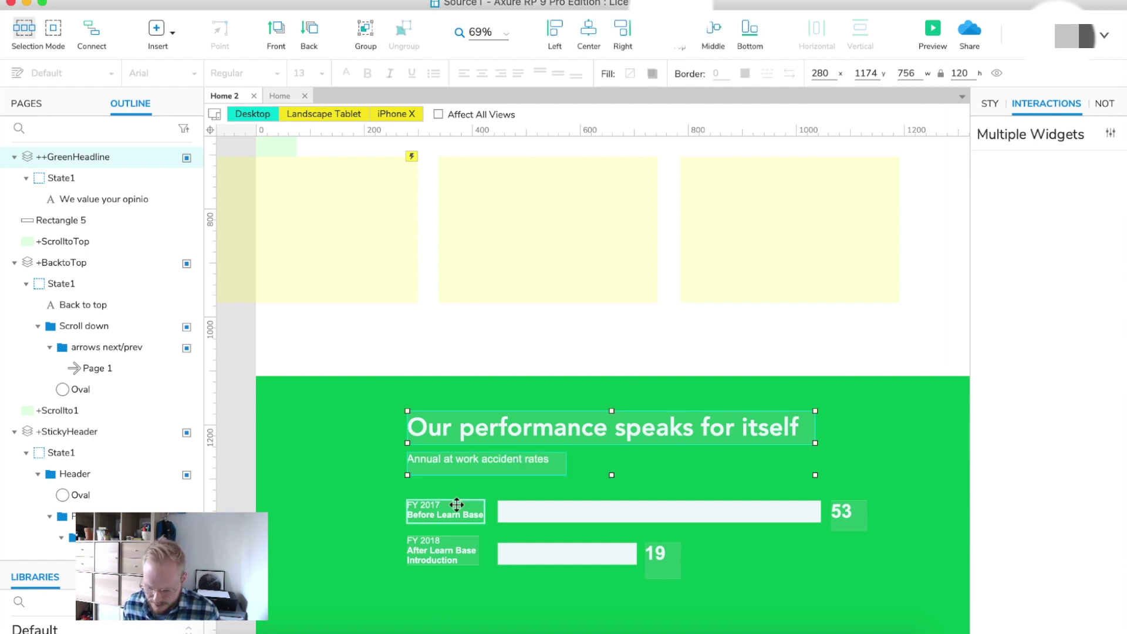
left_click(446, 511, "shift")
left_click(439, 549, "shift")
left_click(531, 552, "shift")
left_click(598, 519, "shift")
left_click(661, 554, "shift")
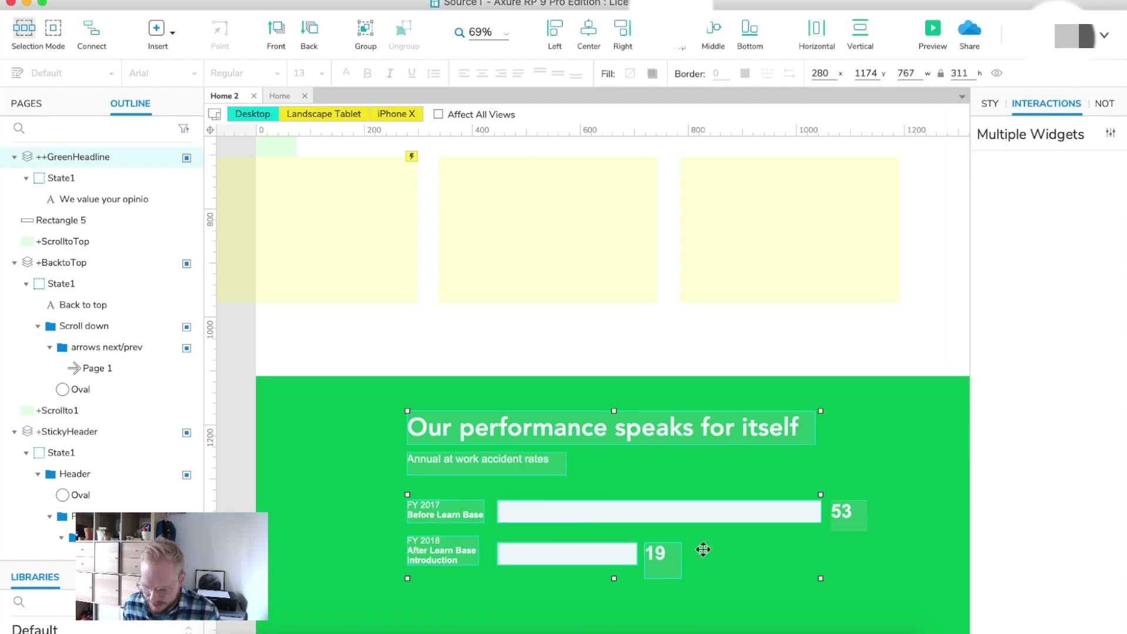
left_click(845, 510, "shift")
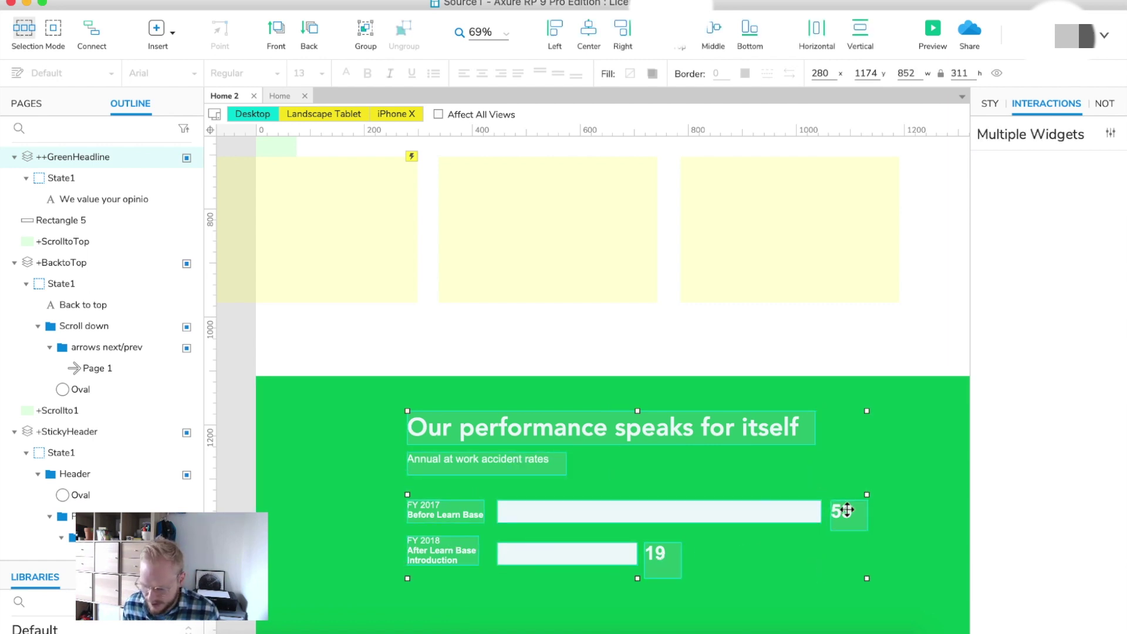
- Set the selected performance widgets to hidden in the Style properties
left_click(997, 102)
left_click_drag(968, 171, 890, 176)
left_click(1107, 135)
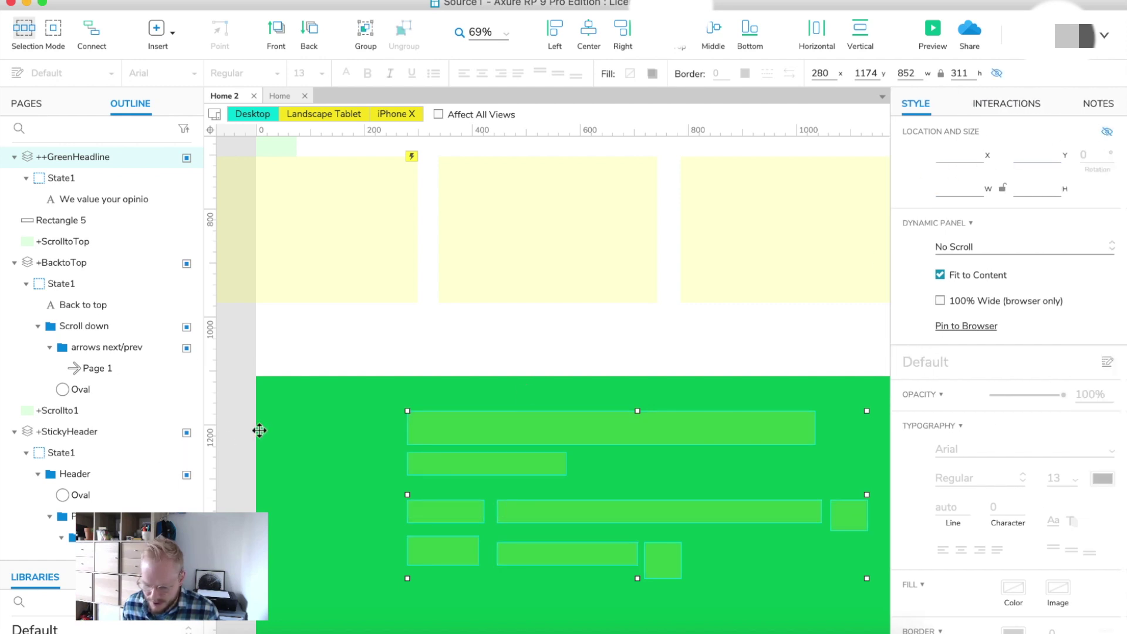
left_click(244, 461)
scroll(245, 461, "up", 4)
scroll(244, 464, "up", 1)
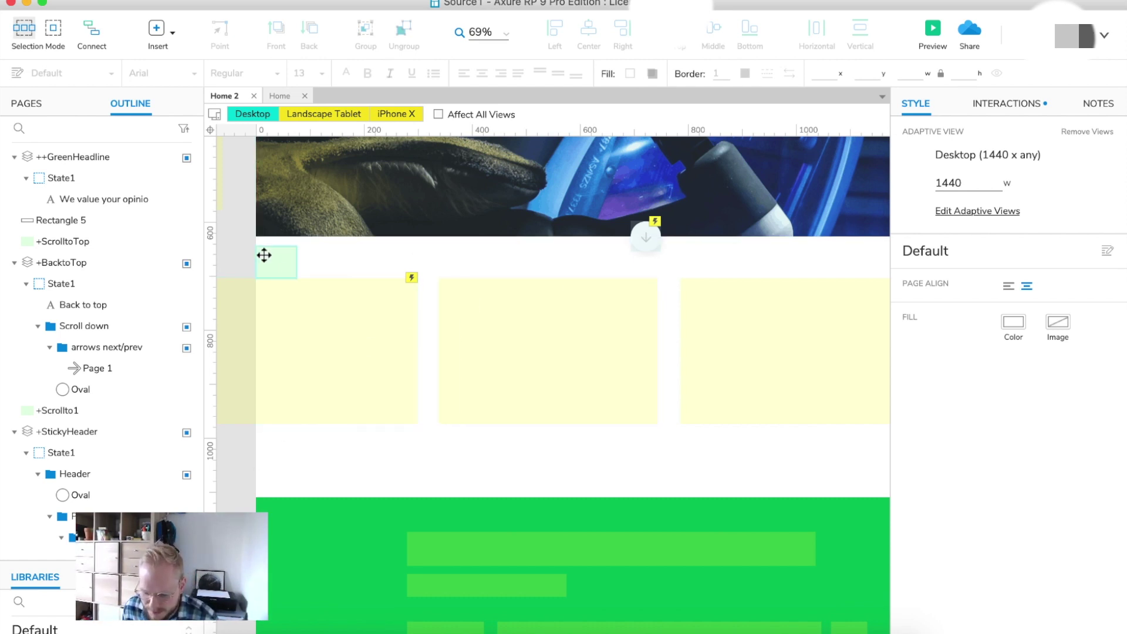
- Drag the +Scrollto1 anchor box down to Y 1126, the green section's top edge
left_click(282, 259)
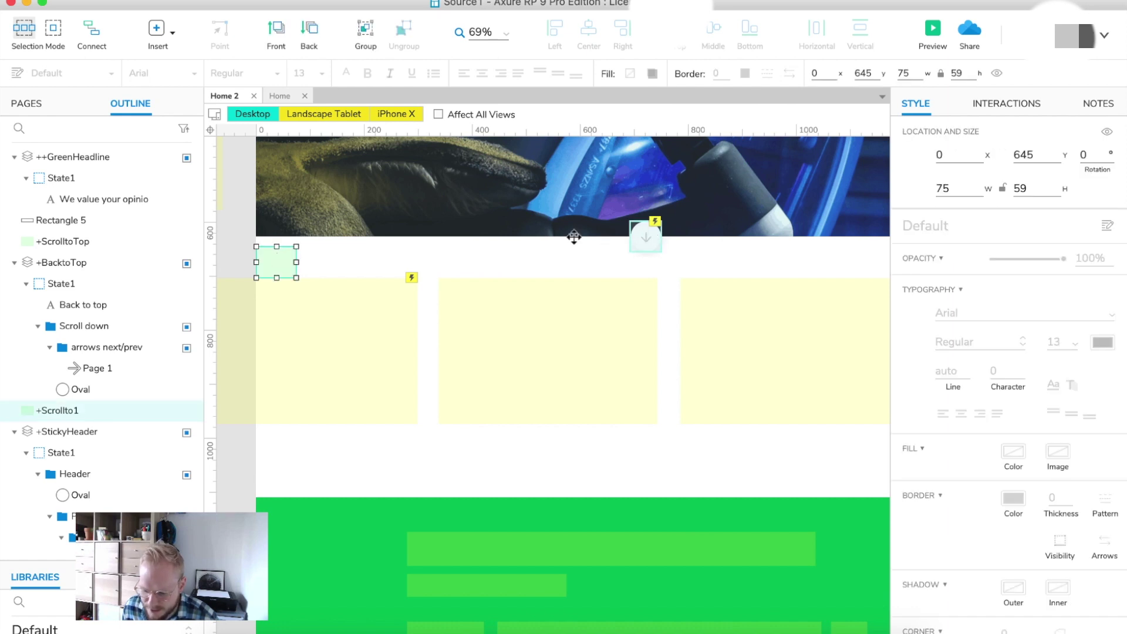
scroll(279, 264, "down", 2)
left_click_drag(276, 228, 276, 487)
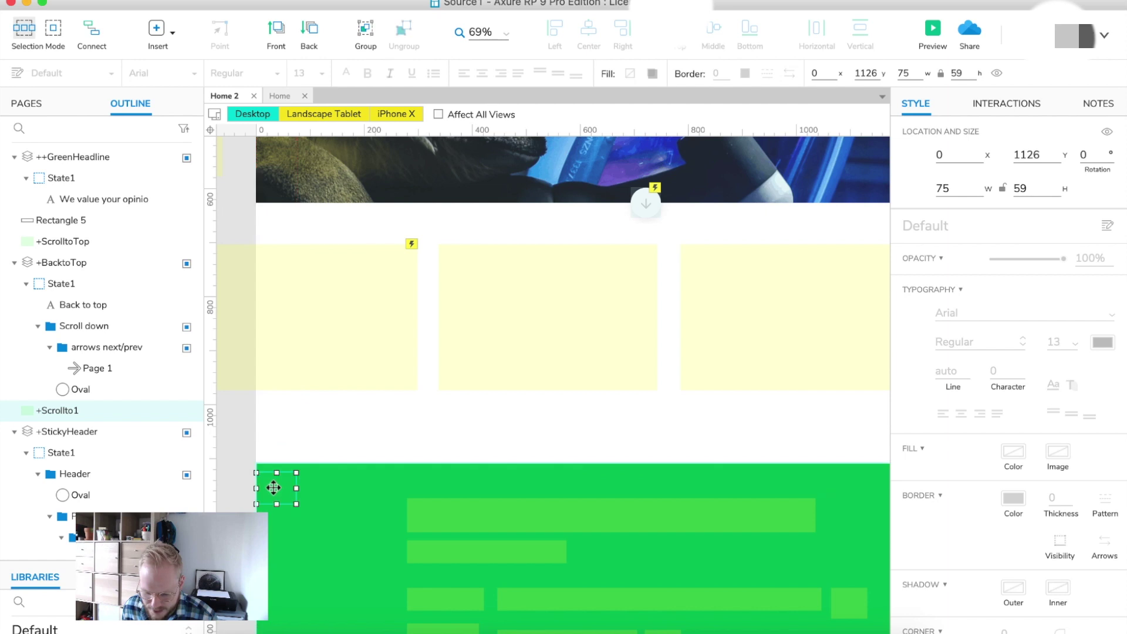
scroll(241, 462, "down", 2)
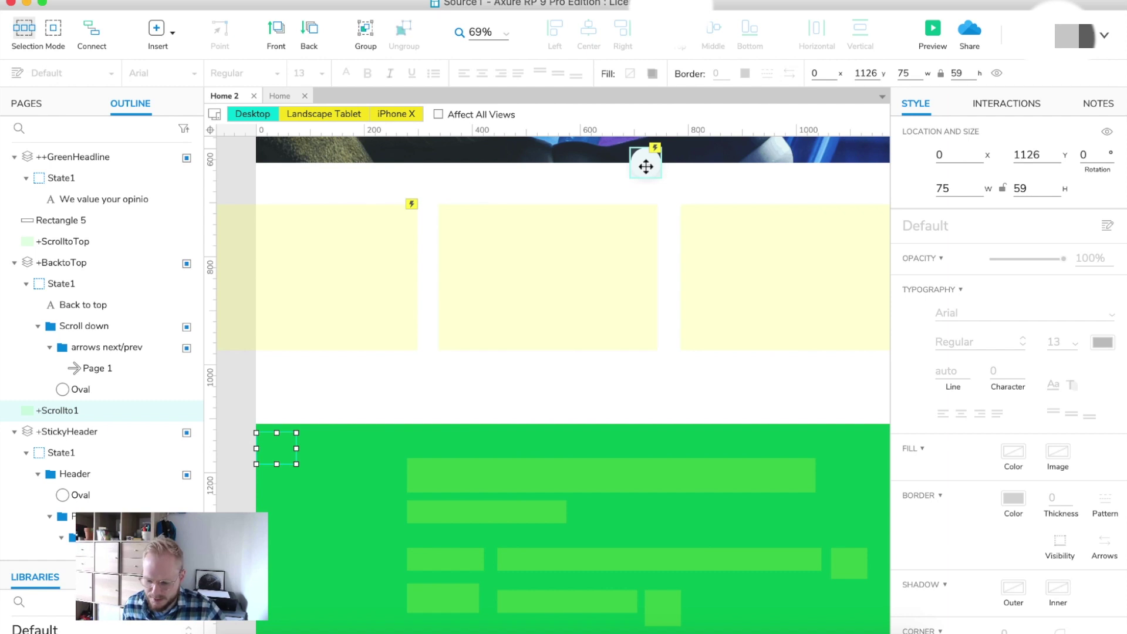
- Check the down arrow's OnClick Scroll to Widget interaction
left_click(632, 167)
left_click(1006, 104)
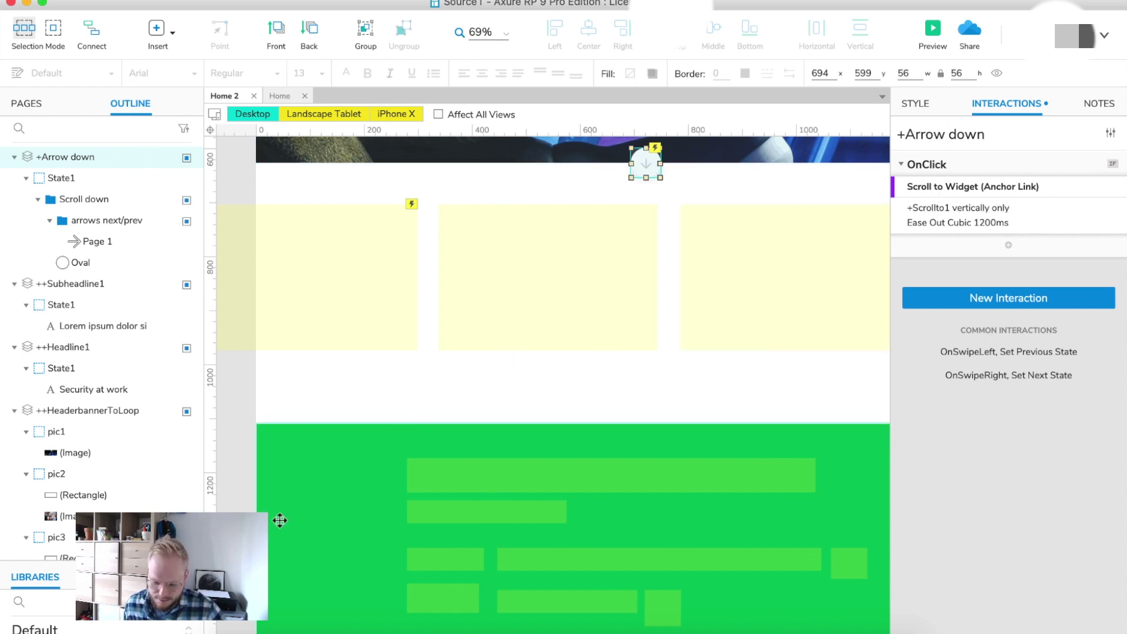
left_click(250, 441)
scroll(284, 452, "down", 3)
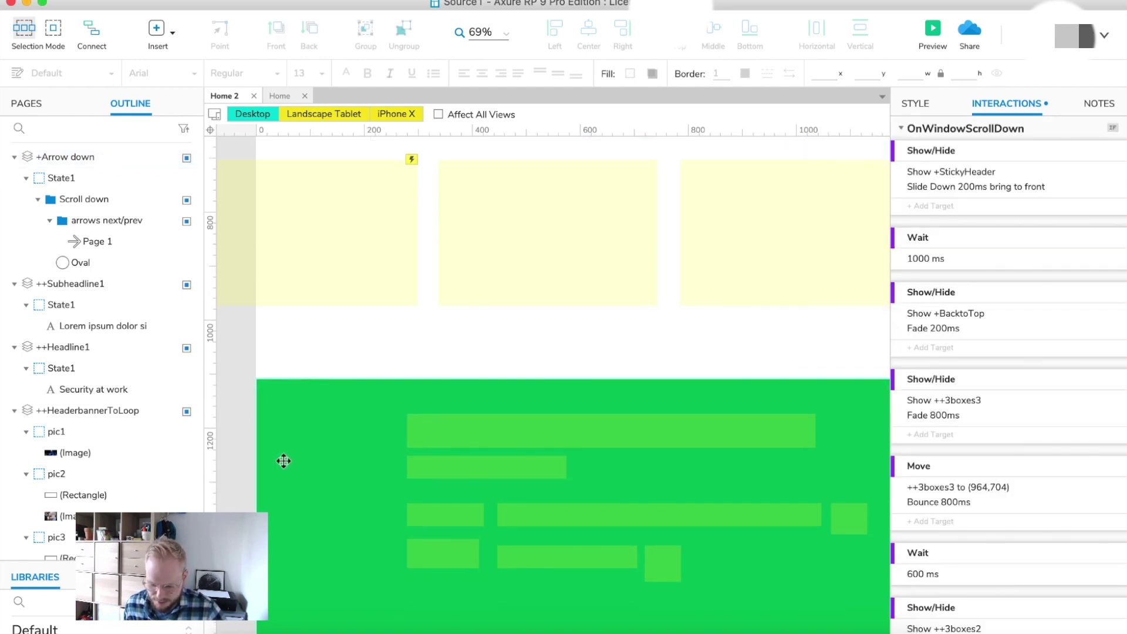
scroll(311, 337, "up", 4)
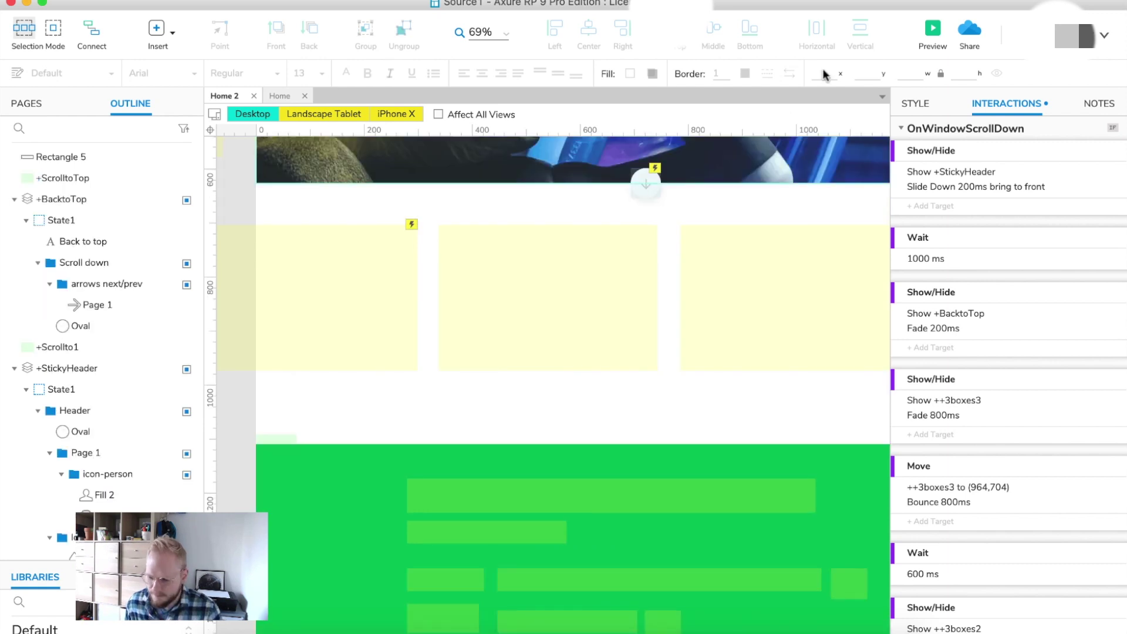
- Preview Home 2 in Chrome, test the down arrow's scroll to the green section, then return to Axure
left_click(934, 28)
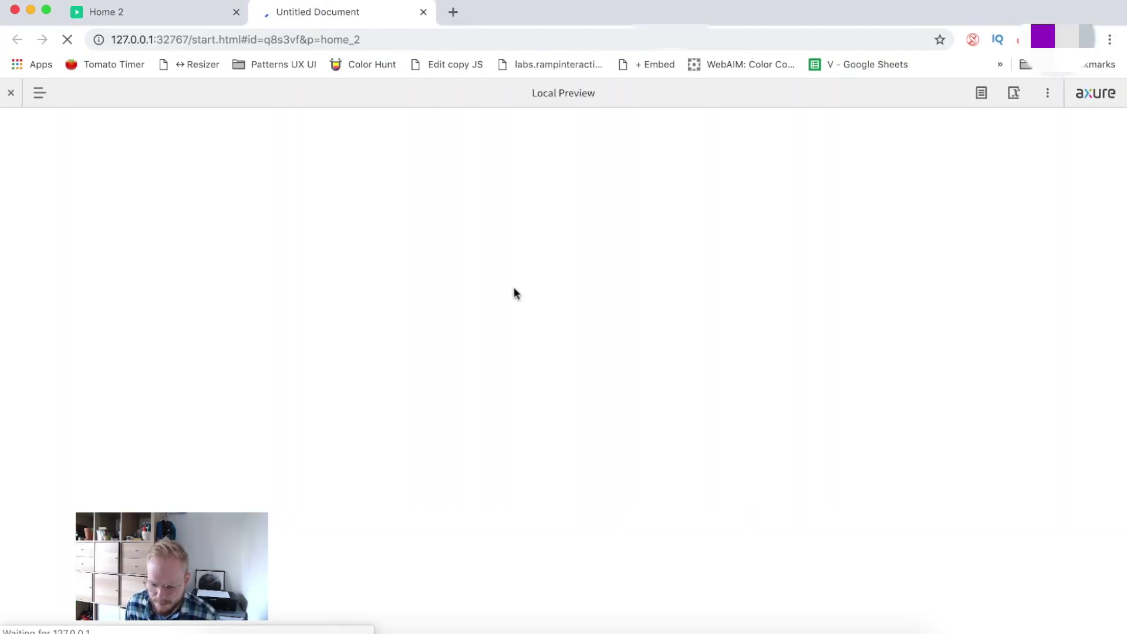
left_click(10, 93)
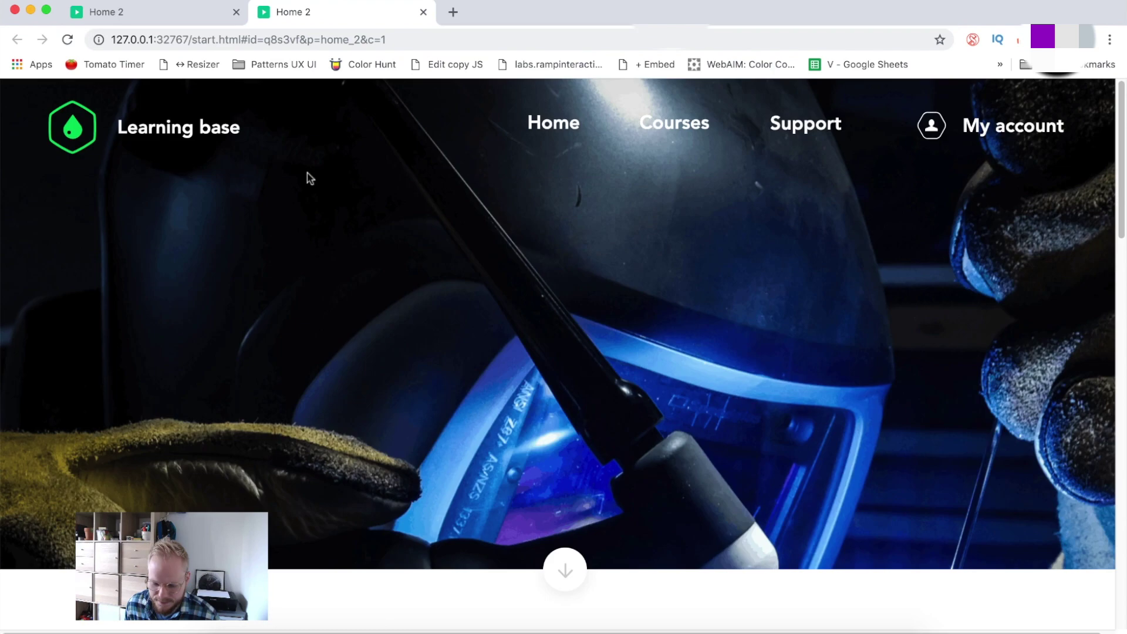
left_click(575, 575)
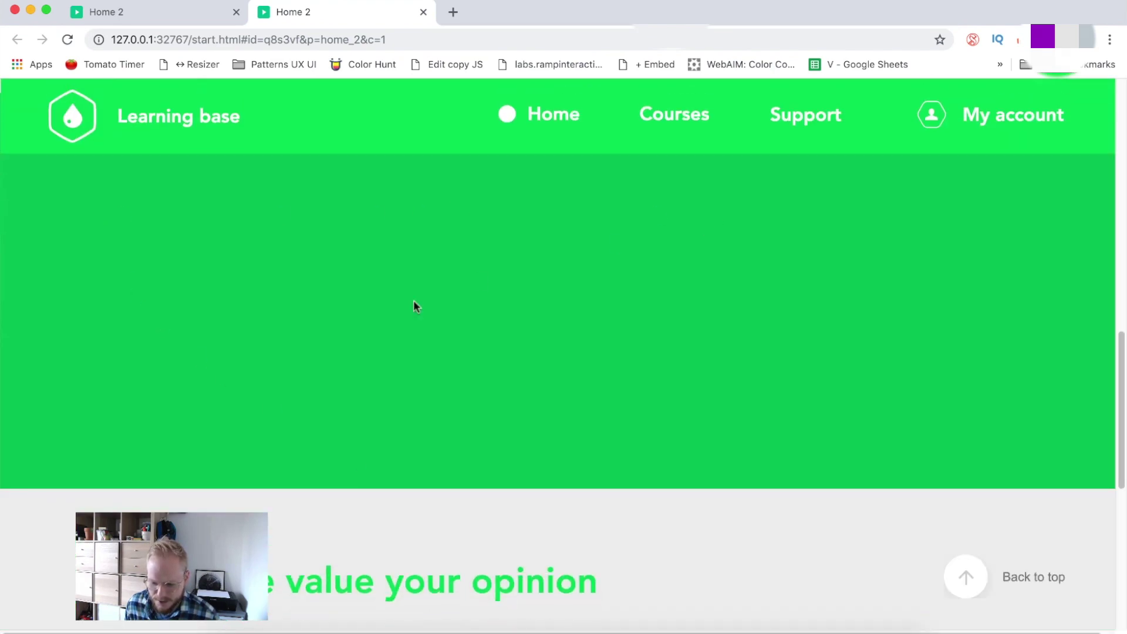
scroll(536, 336, "up", 2)
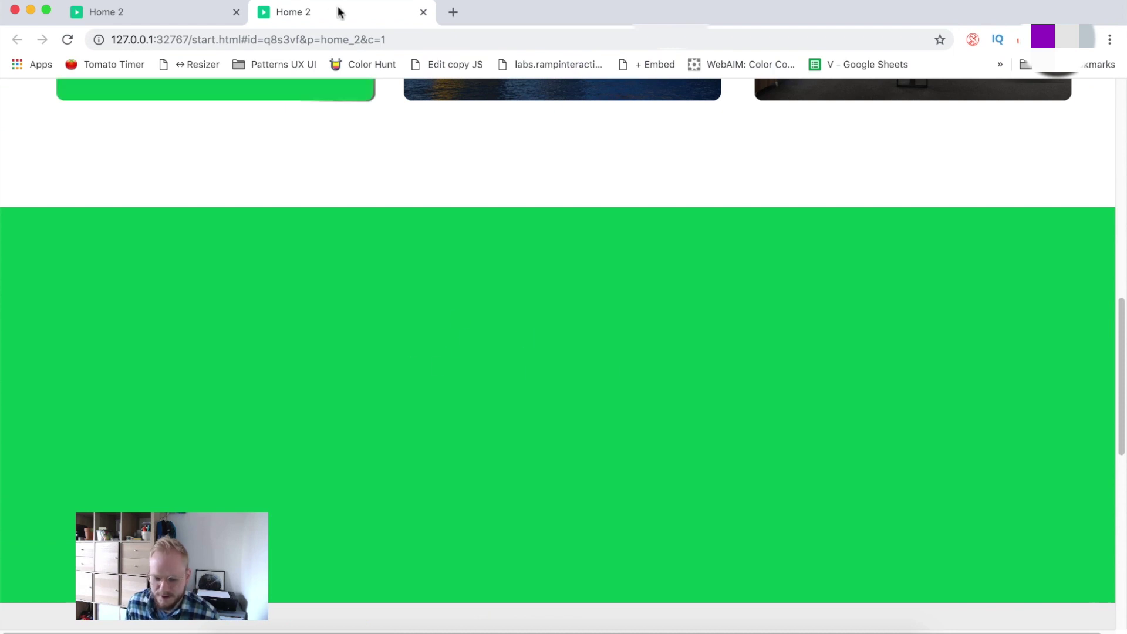
key("super+Tab")
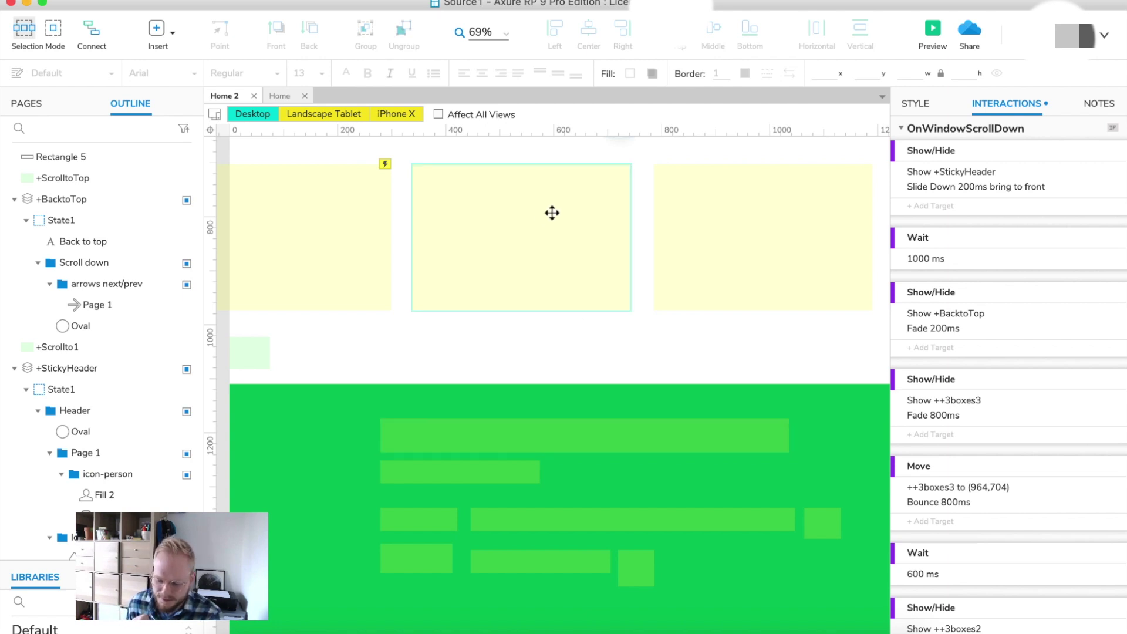
- On the down-arrow widget, add a Show/Hide action after its scroll action
left_click(547, 442)
left_click(478, 470)
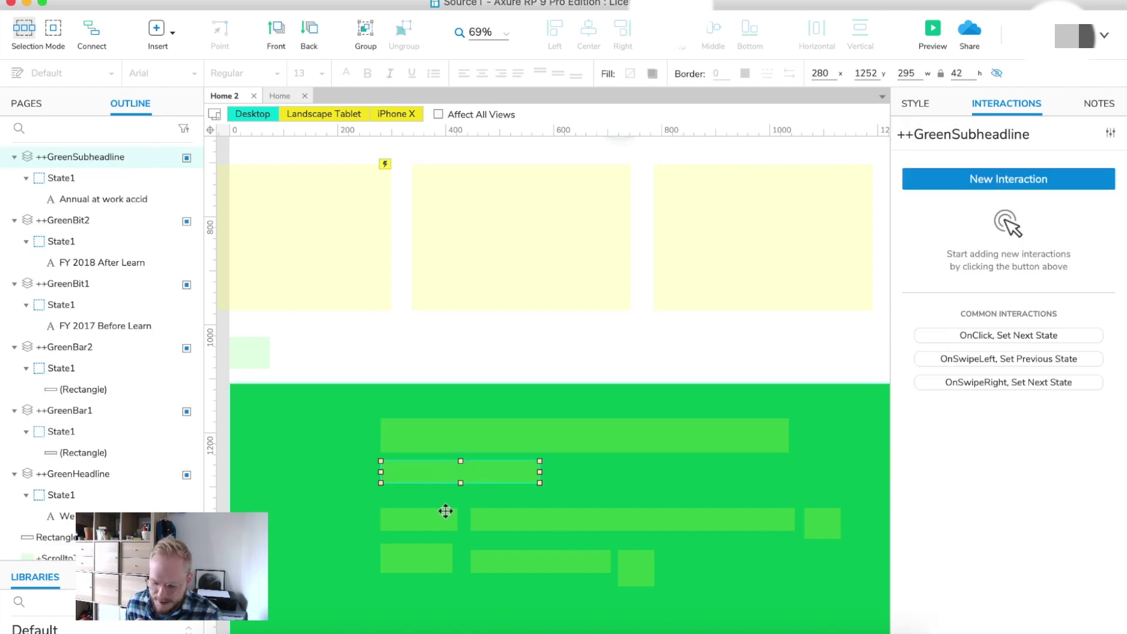
left_click(489, 442)
scroll(599, 378, "up", 3)
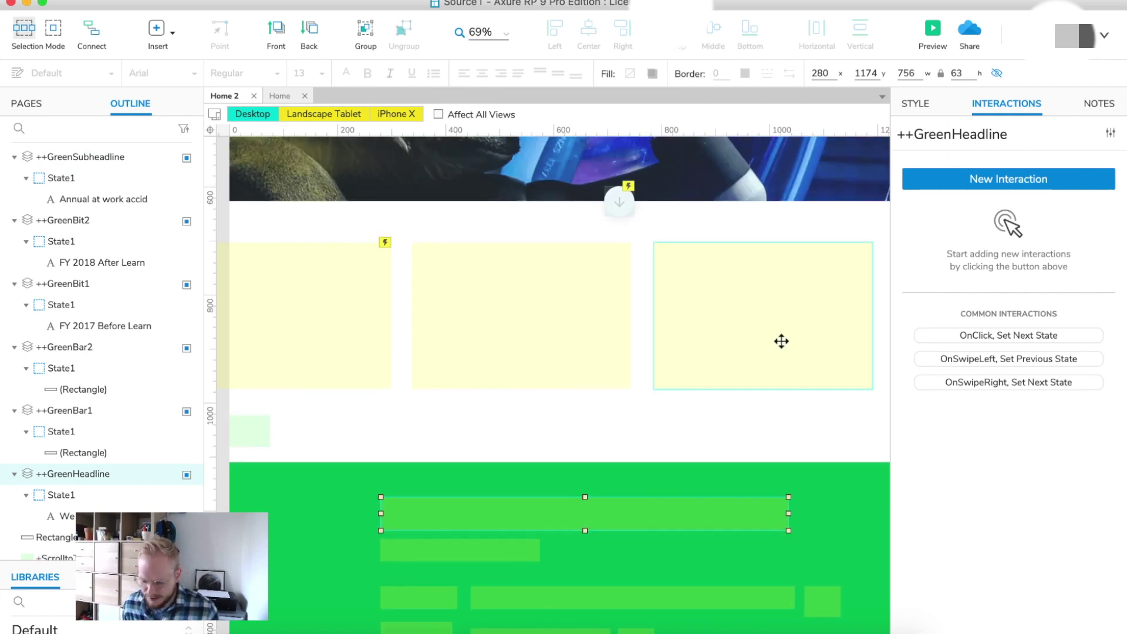
left_click(619, 201)
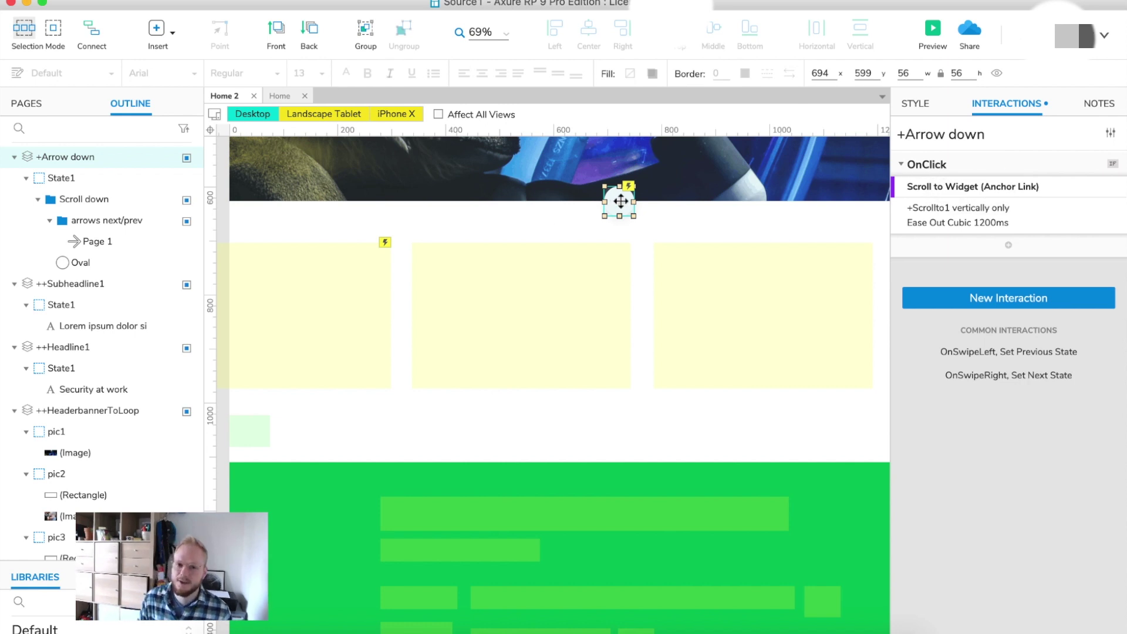
left_click(1009, 245)
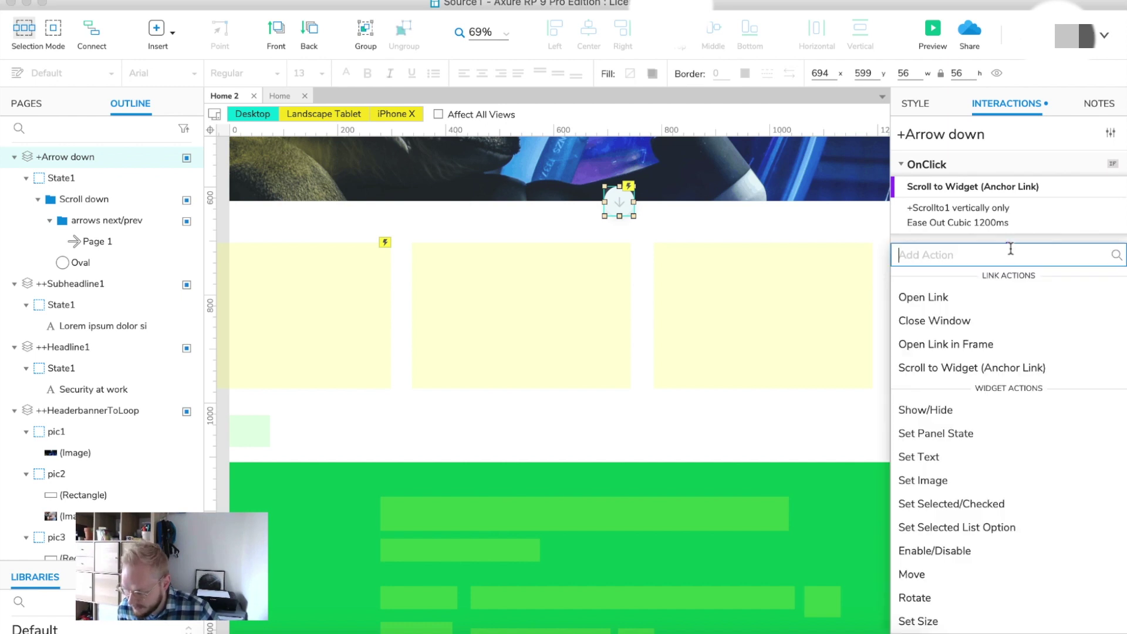
left_click(933, 409)
- Target ++GreenHeadline with a Fade animation of 800 ms and confirm
scroll(1001, 551, "down", 1)
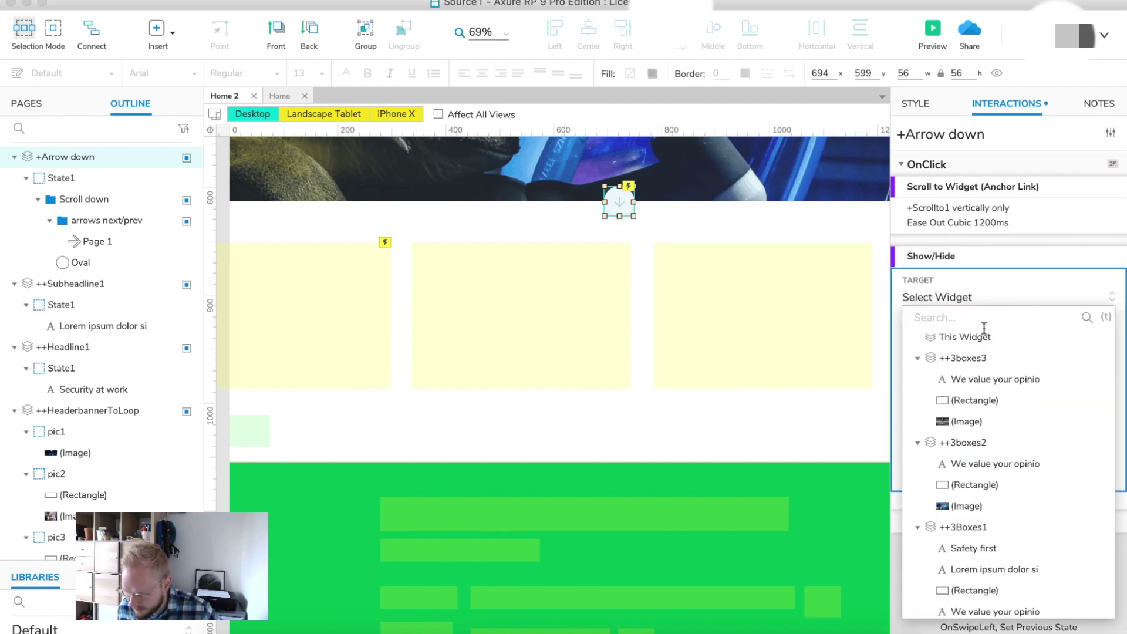
type("green")
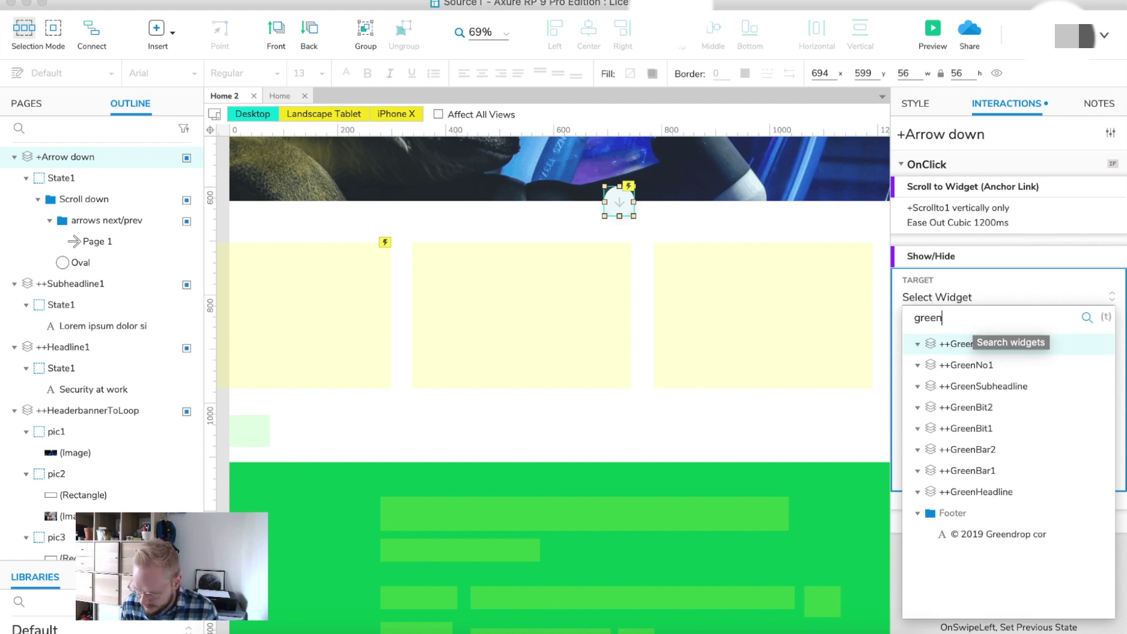
left_click(981, 490)
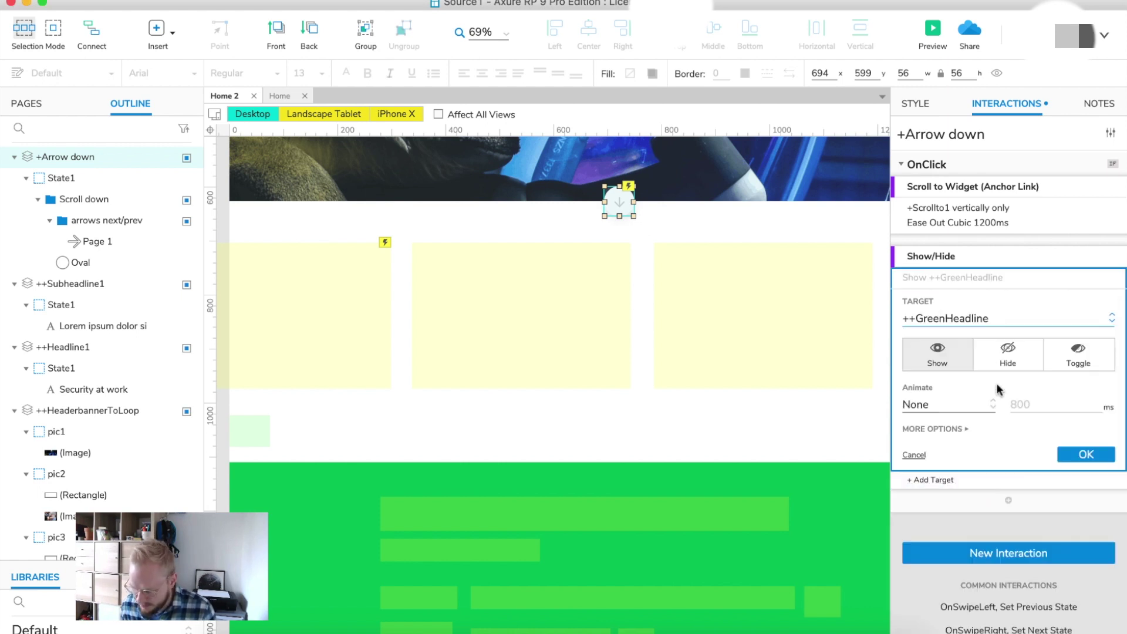
left_click(971, 411)
left_click(942, 449)
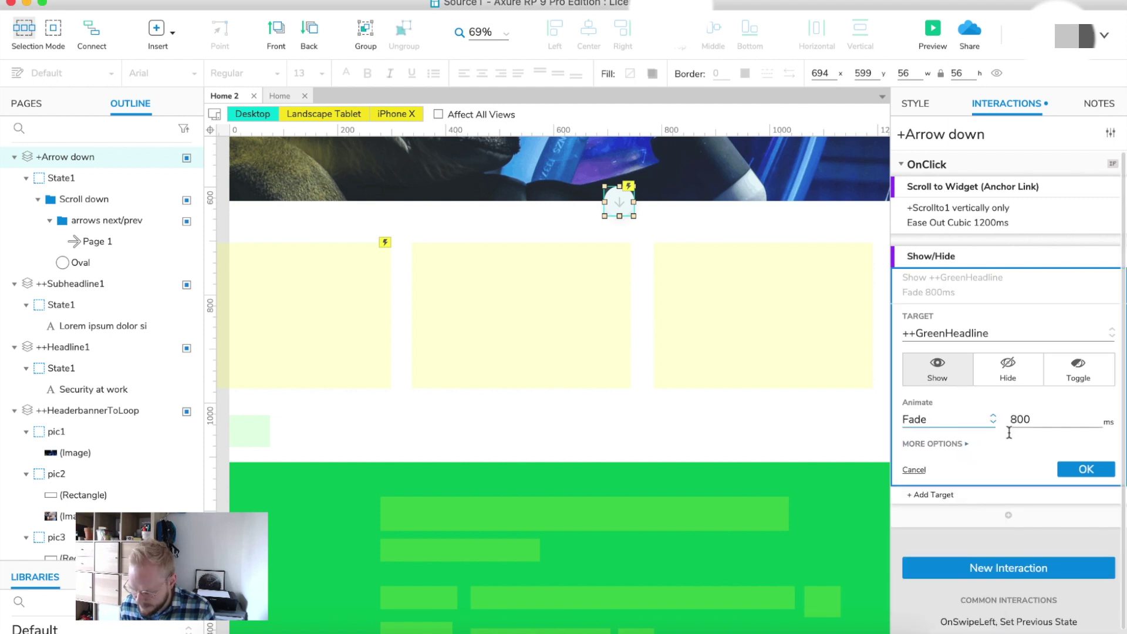
double_click(1044, 419)
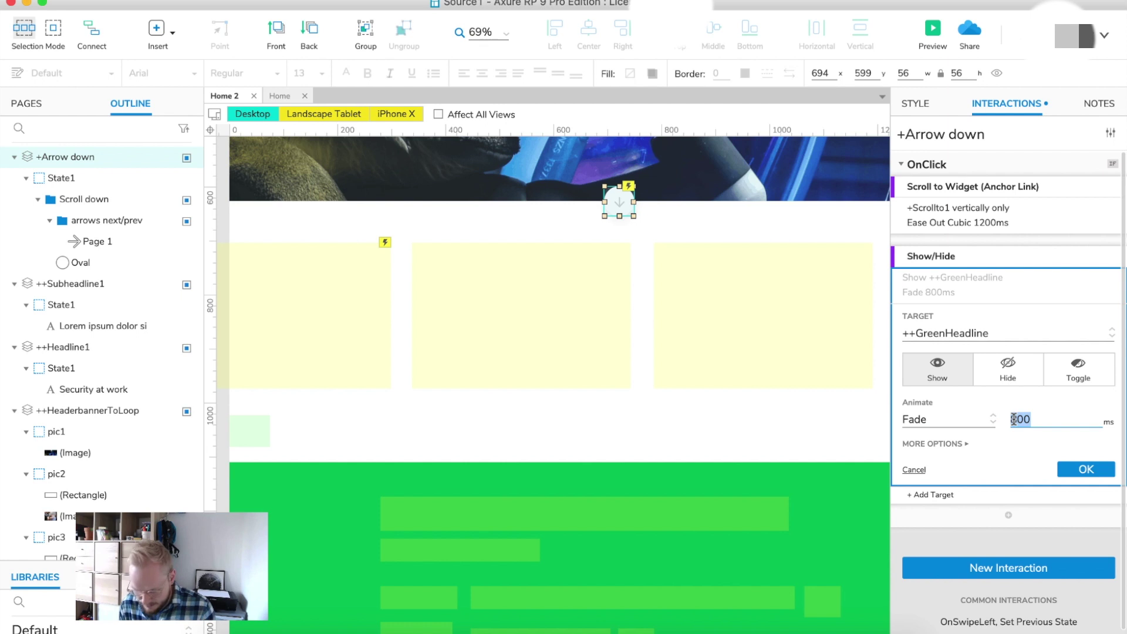
type("40")
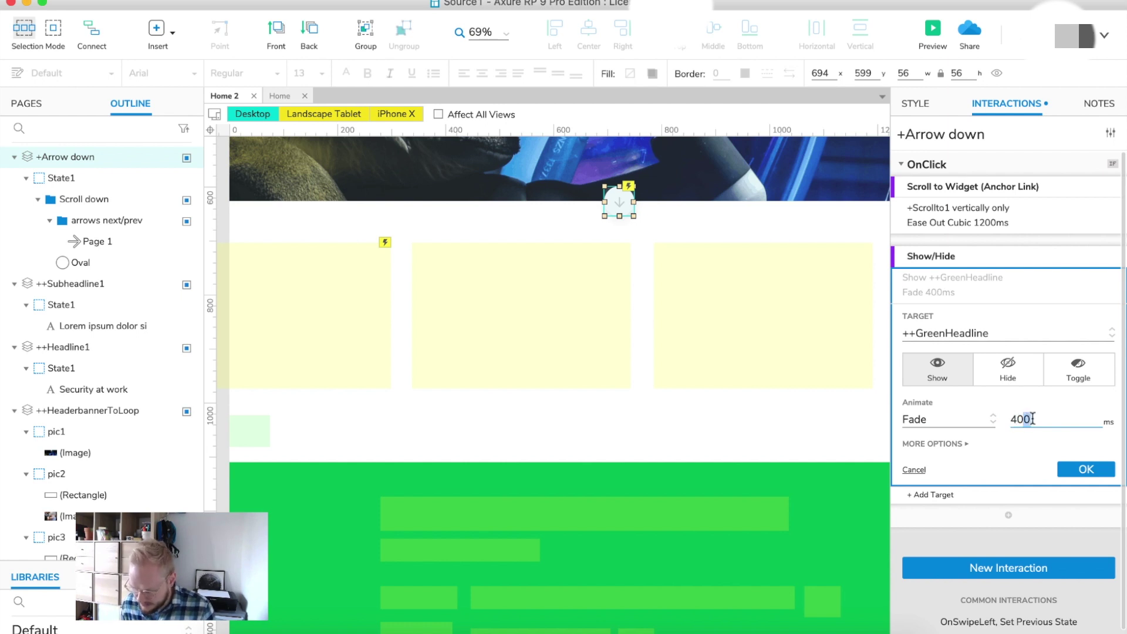
left_click_drag(1032, 418, 998, 421)
type("800")
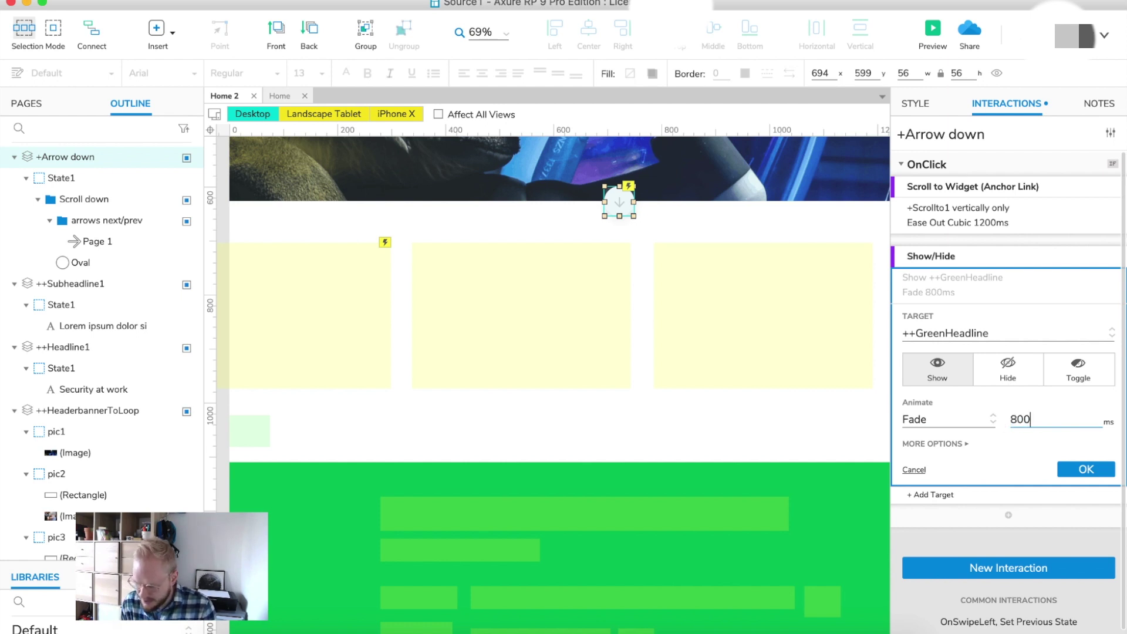
left_click(1084, 473)
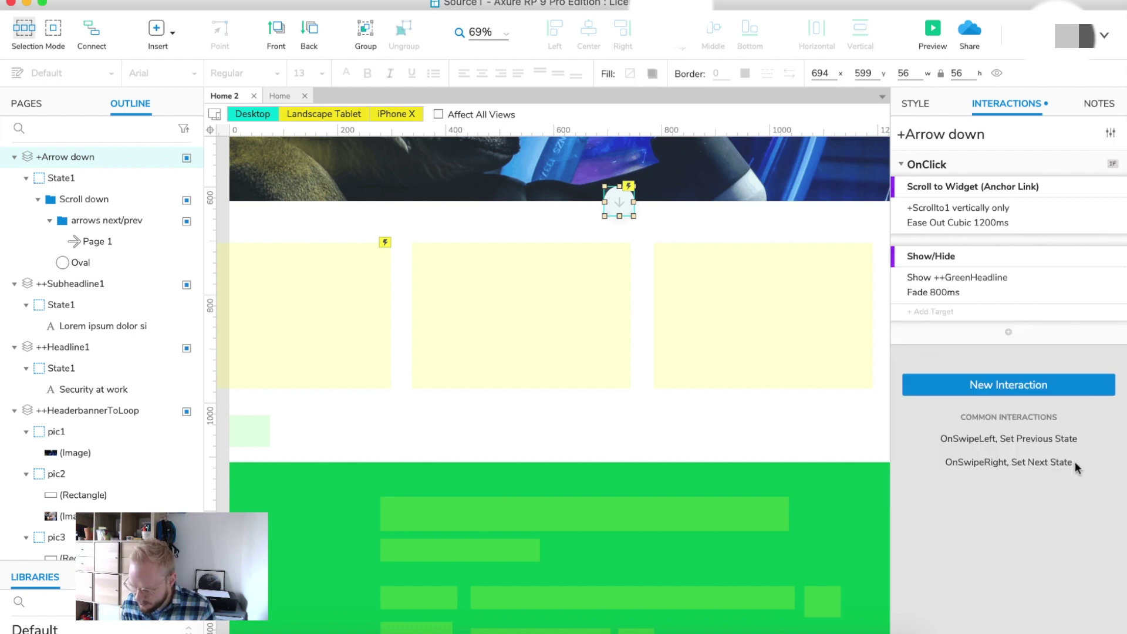
left_click(1007, 334)
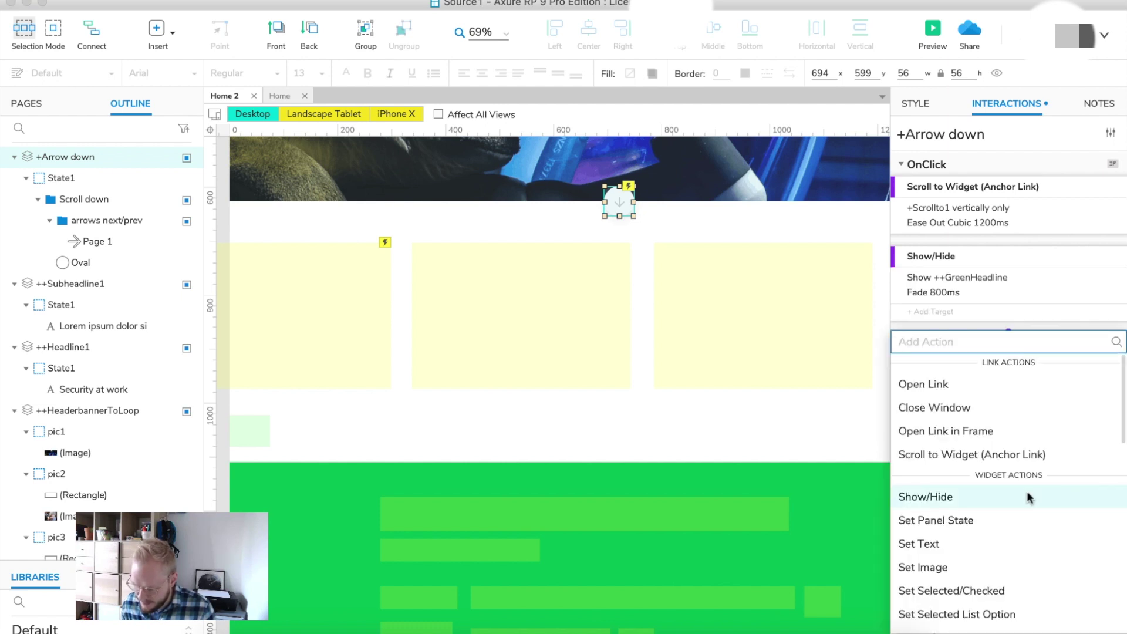
- Add a 400 ms Wait action after the headline fade
scroll(1016, 564, "down", 5)
scroll(951, 619, "down", 8)
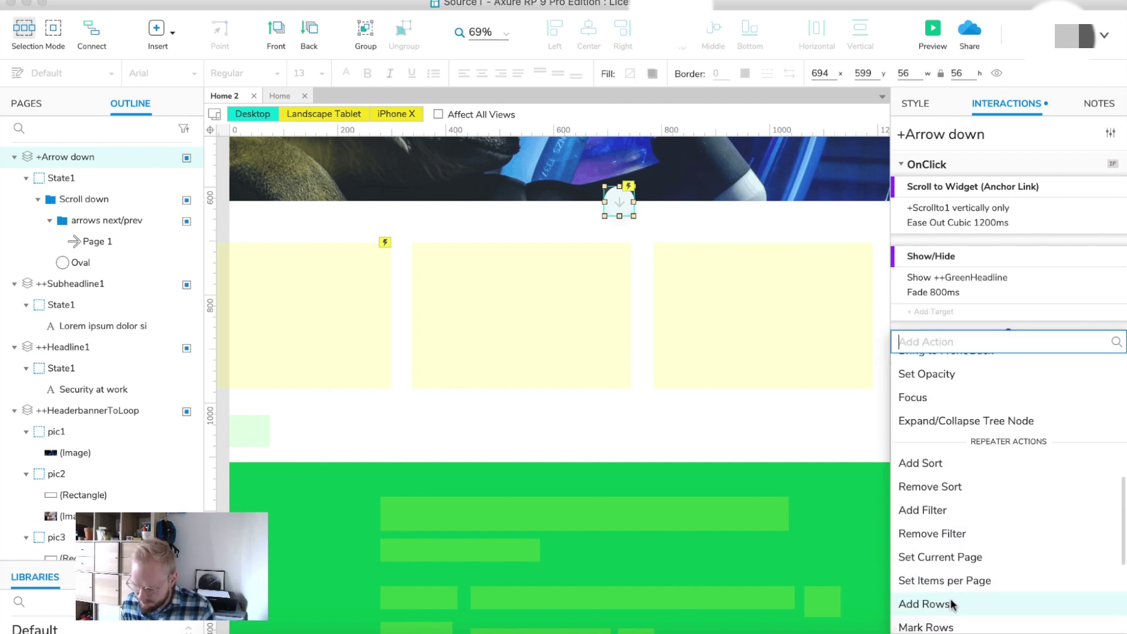
left_click(944, 624)
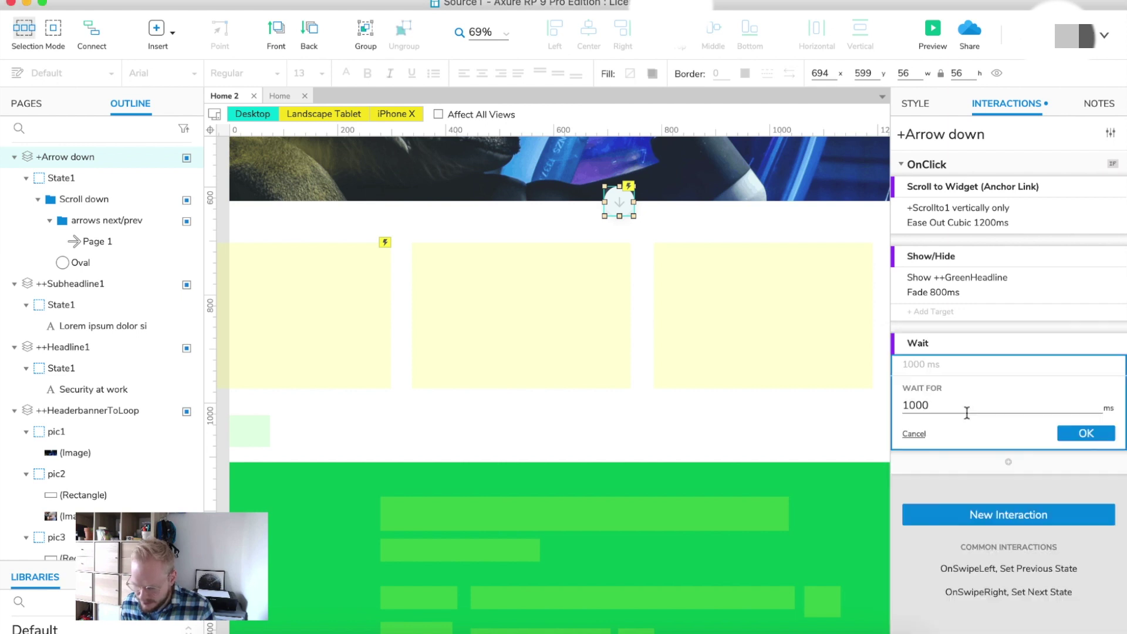
left_click_drag(944, 405, 890, 401)
type("40")
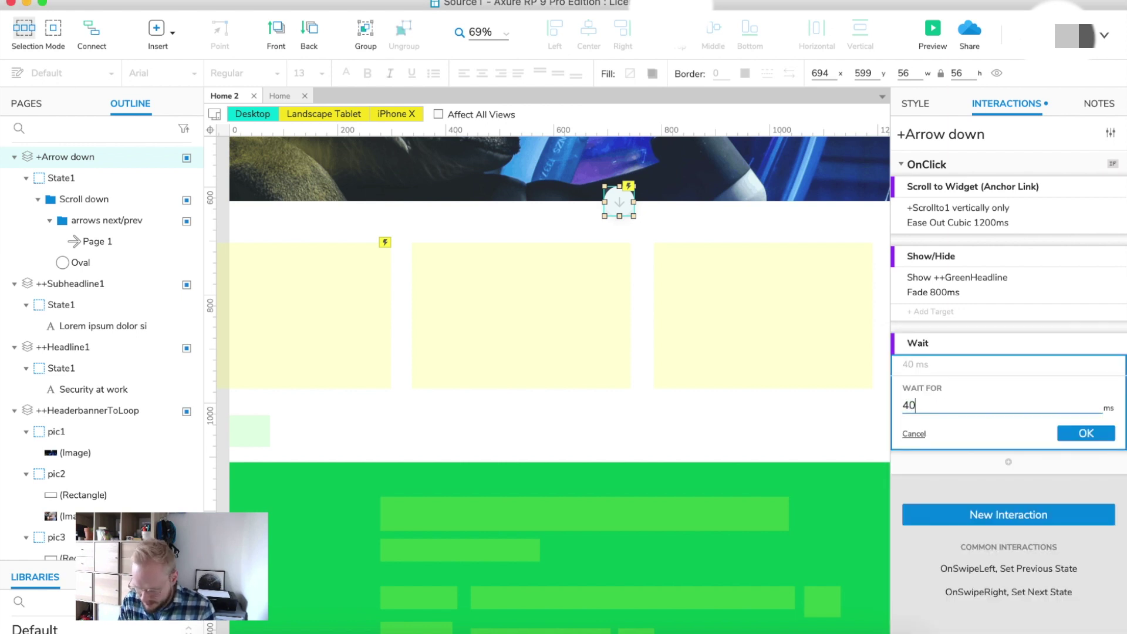
left_click(1085, 433)
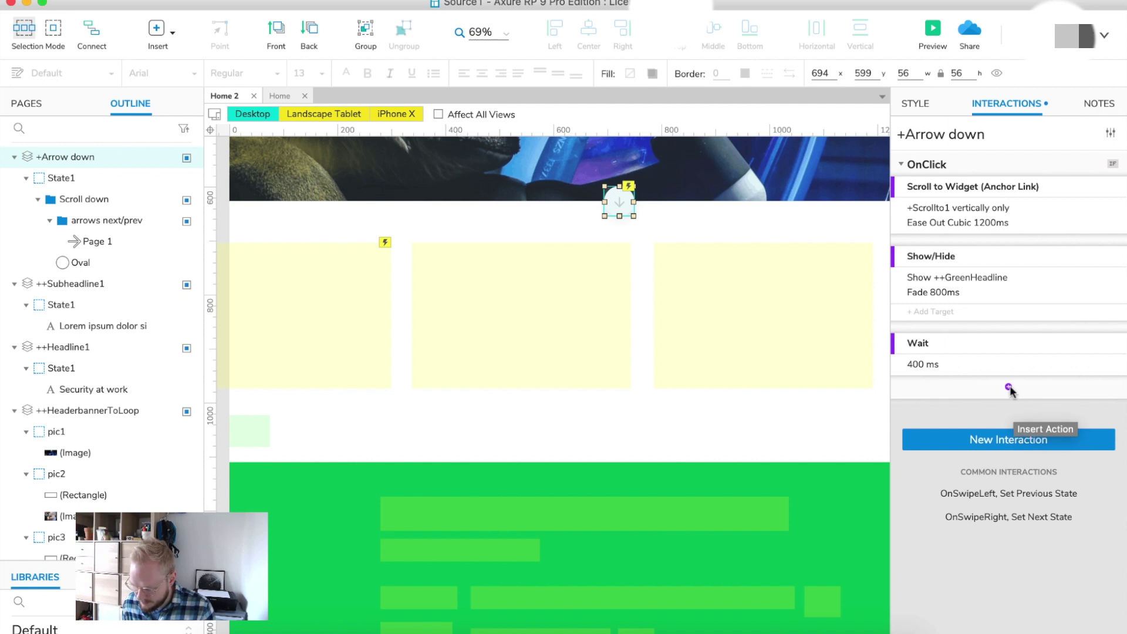
- Add a Show/Hide action fading in ++GreenSubheadline over 800 ms
left_click(1008, 387)
left_click(949, 552)
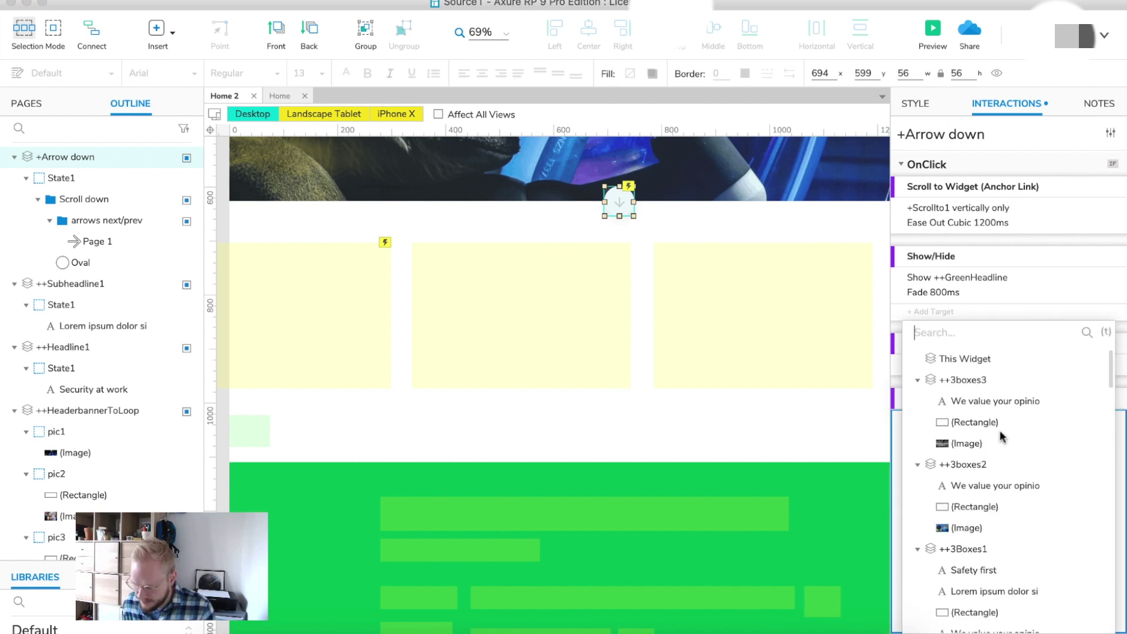
type("green")
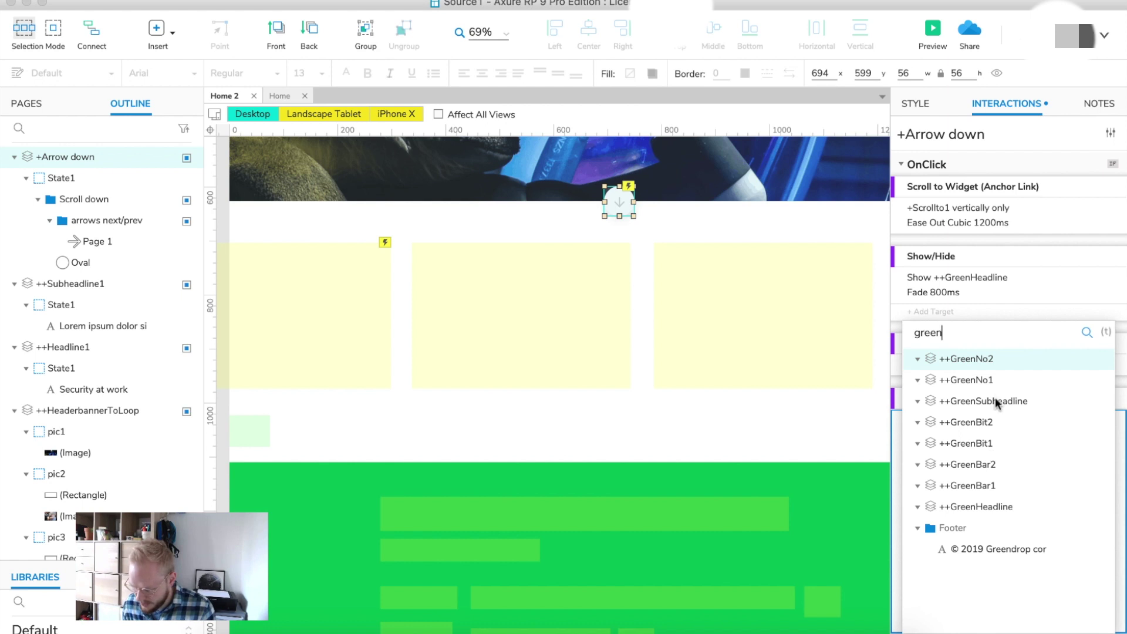
left_click(995, 400)
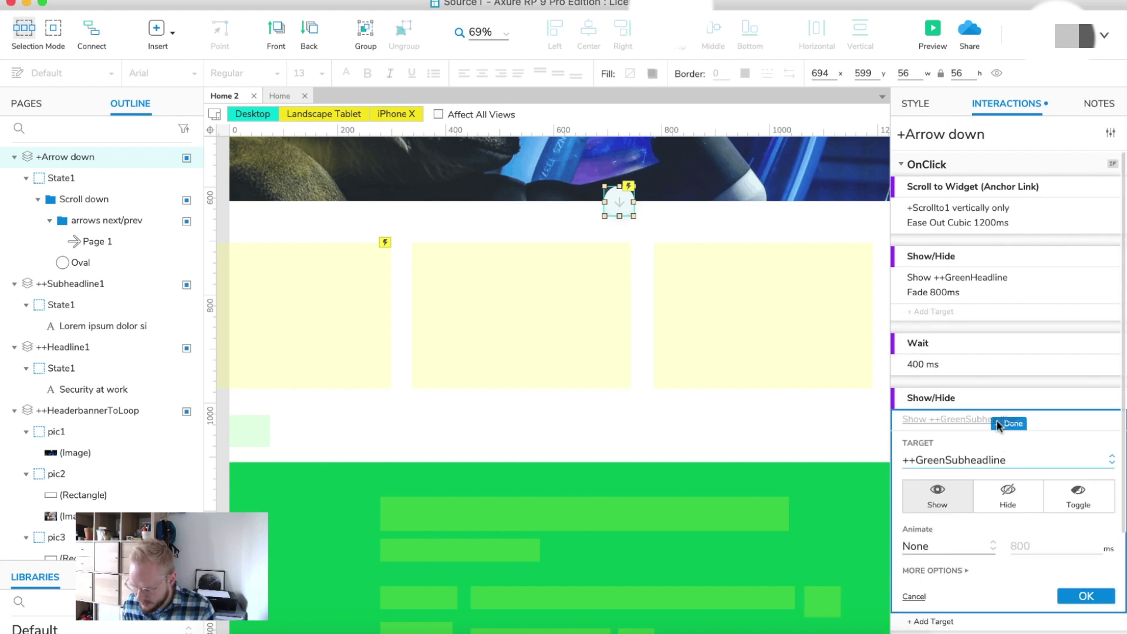
left_click(959, 541)
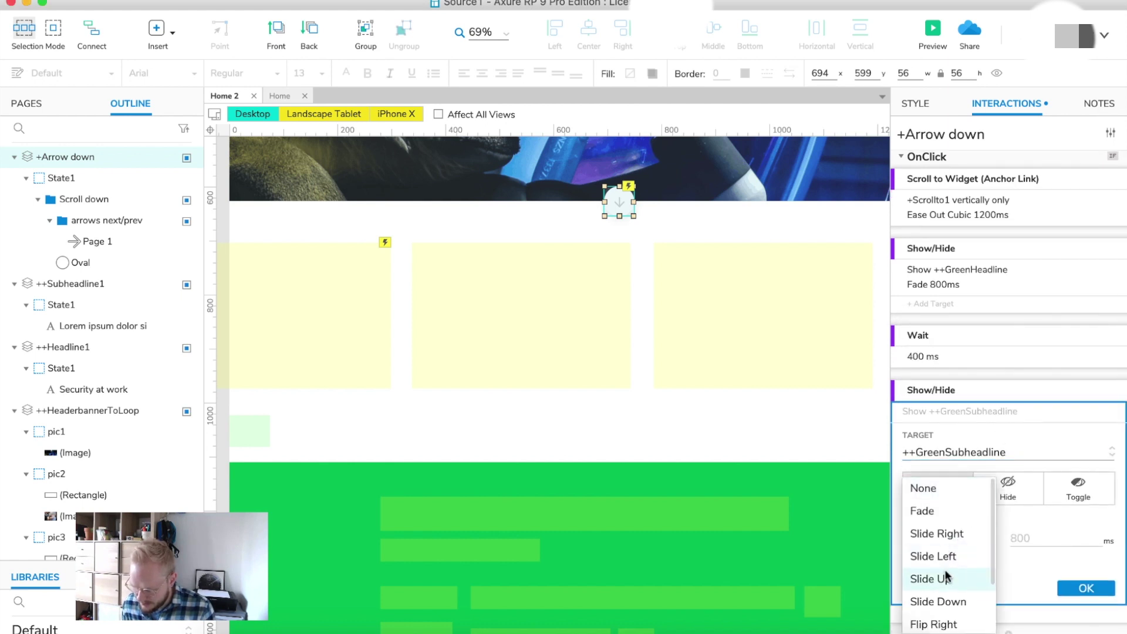
left_click(939, 513)
left_click(1079, 604)
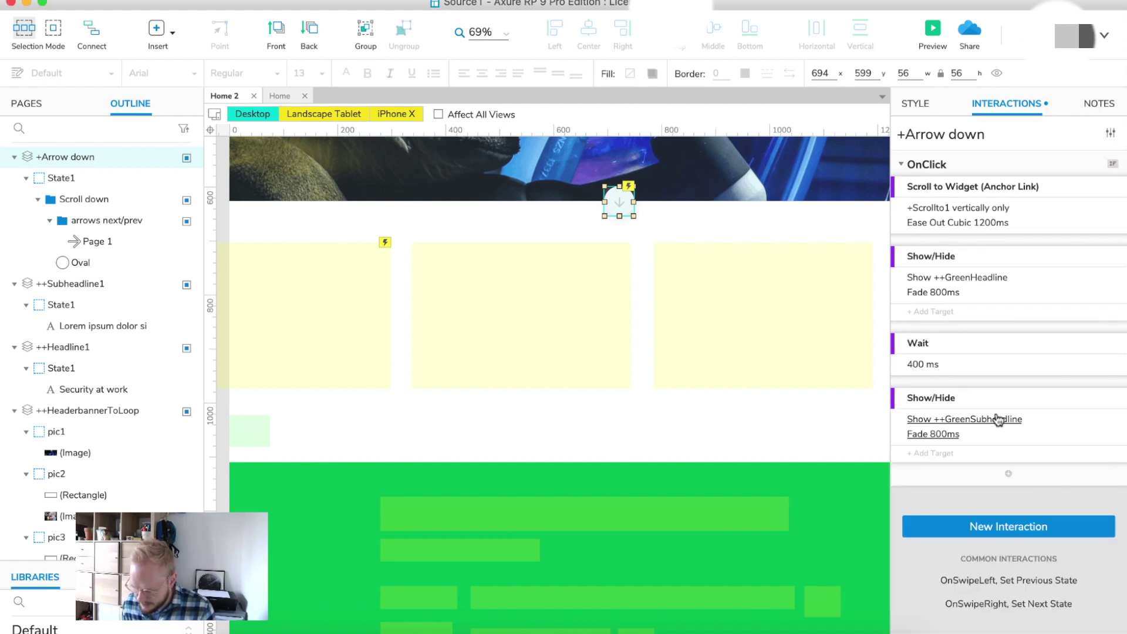
scroll(548, 540, "down", 2)
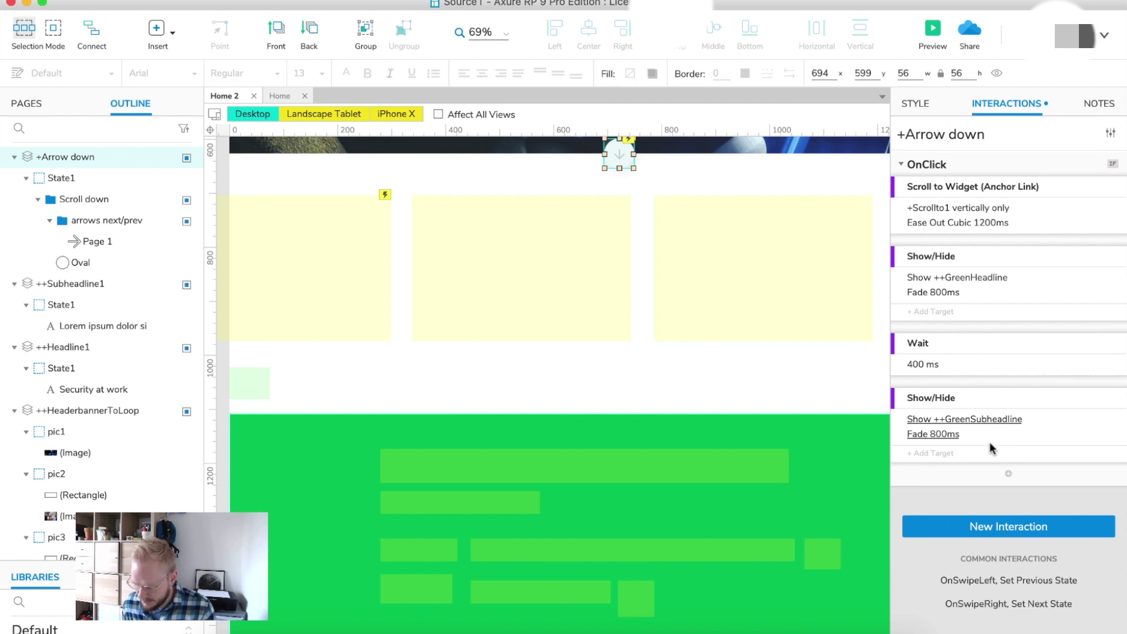
- Add a second 400 ms Wait after the subheadline fade in the arrow's click interaction
left_click(1008, 475)
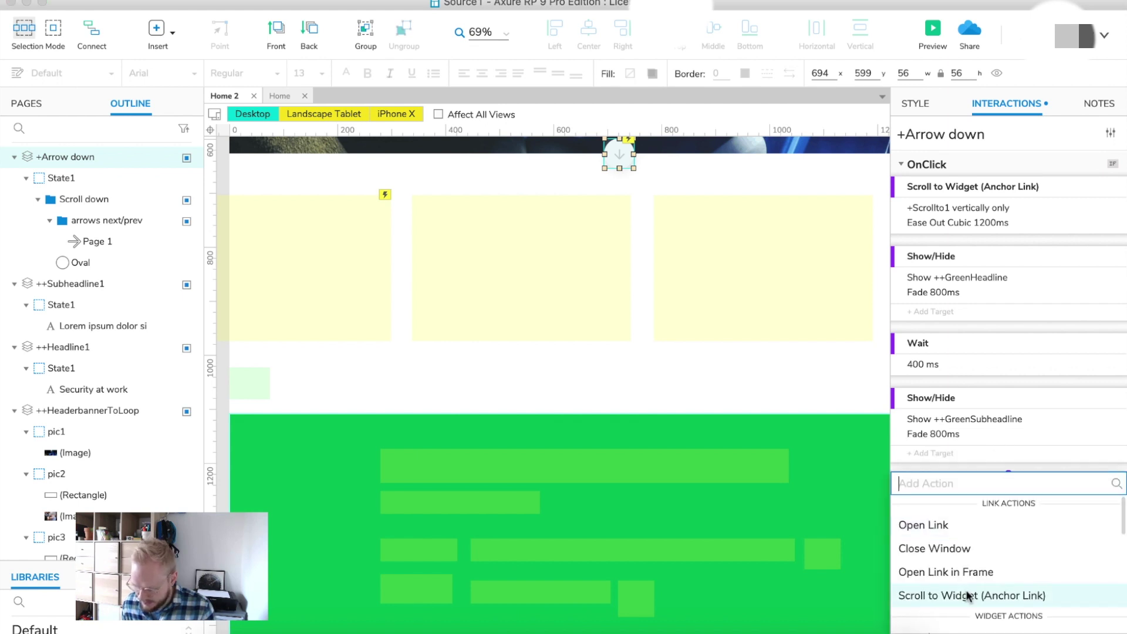
scroll(968, 574, "down", 10)
scroll(963, 598, "down", 6)
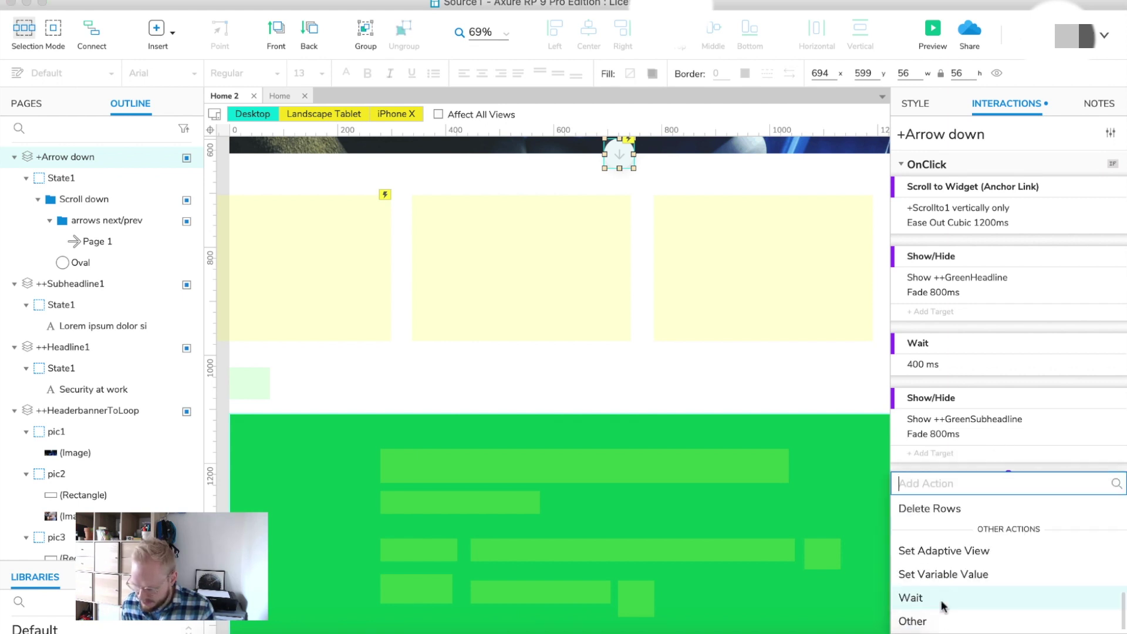
left_click(938, 590)
left_click_drag(940, 546, 881, 540)
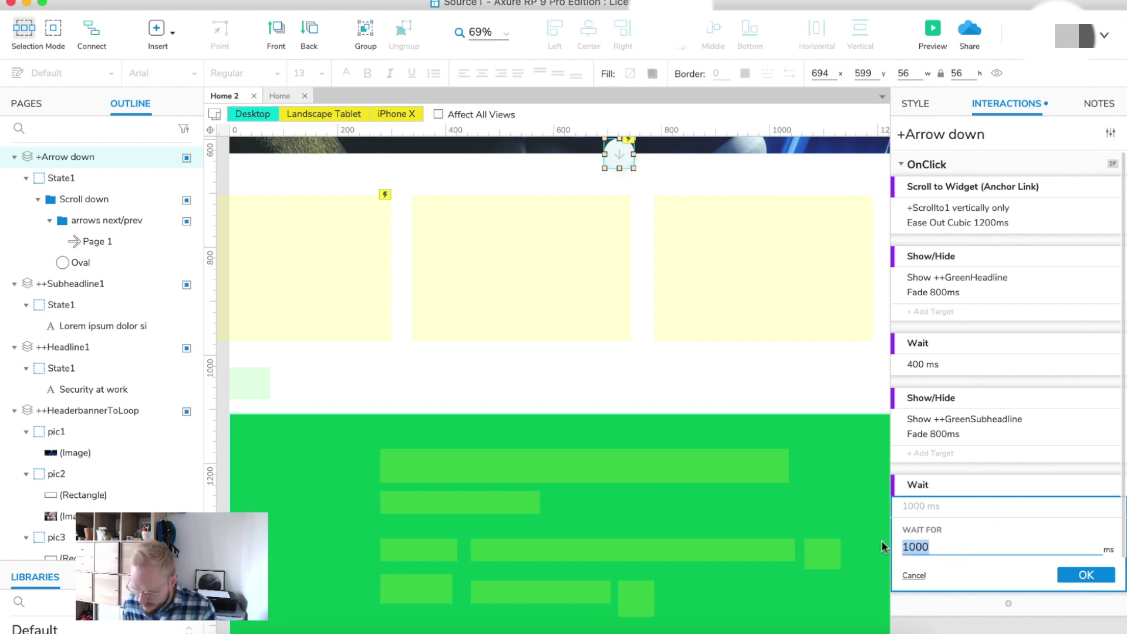
type("400")
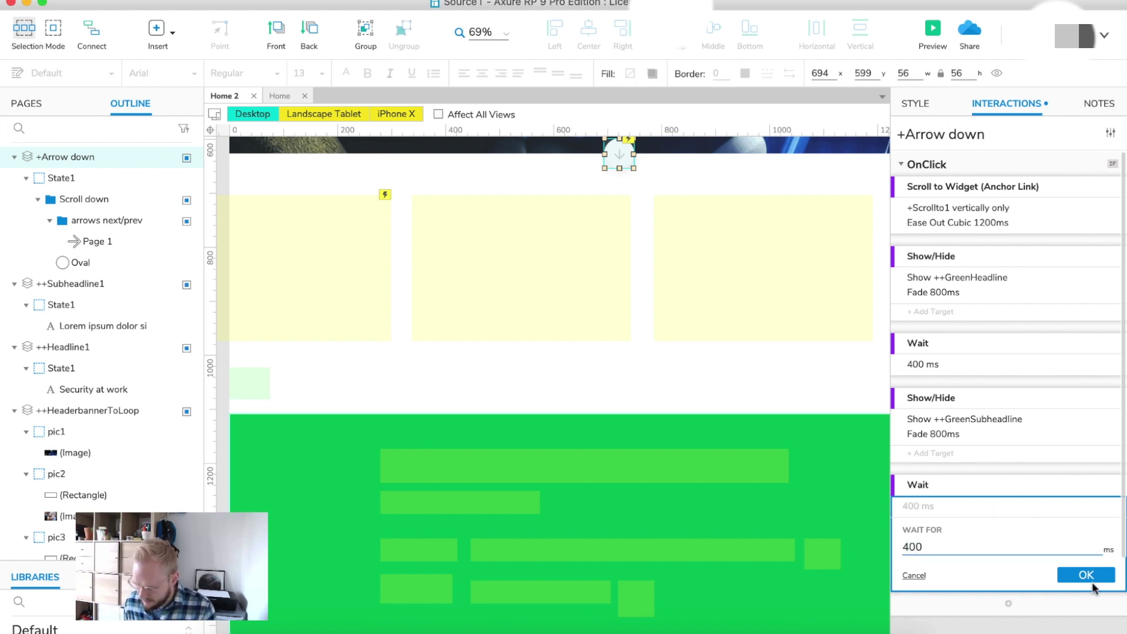
left_click(1086, 575)
- Add a Show/Hide action that fades in ++GreenBit1 over 800 ms
left_click(1009, 529)
scroll(977, 542, "down", 3)
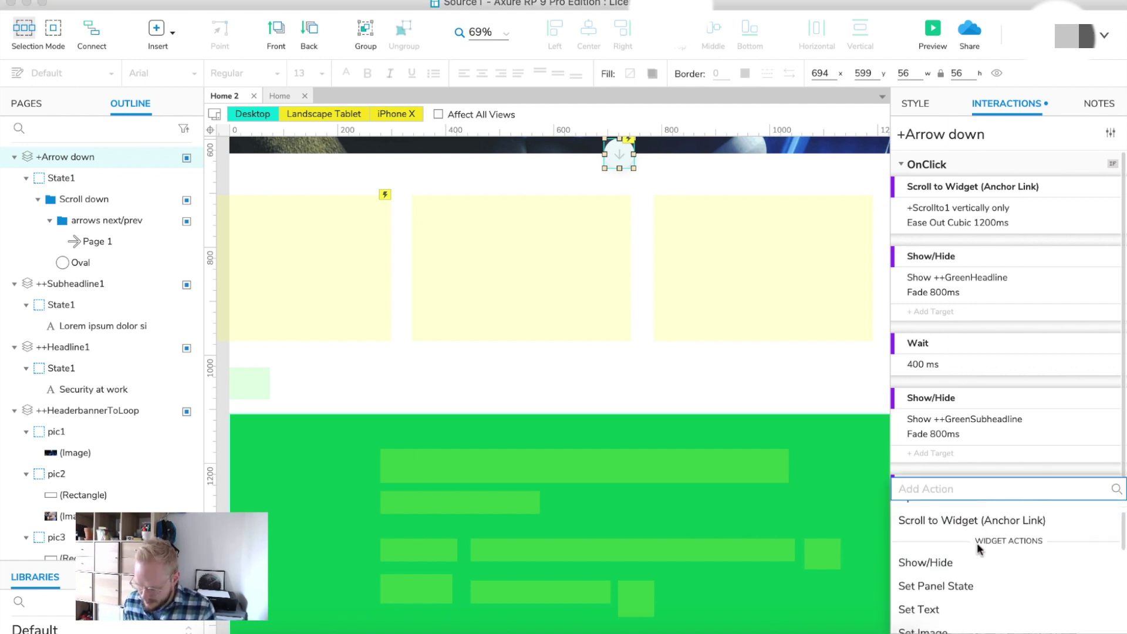
left_click(952, 509)
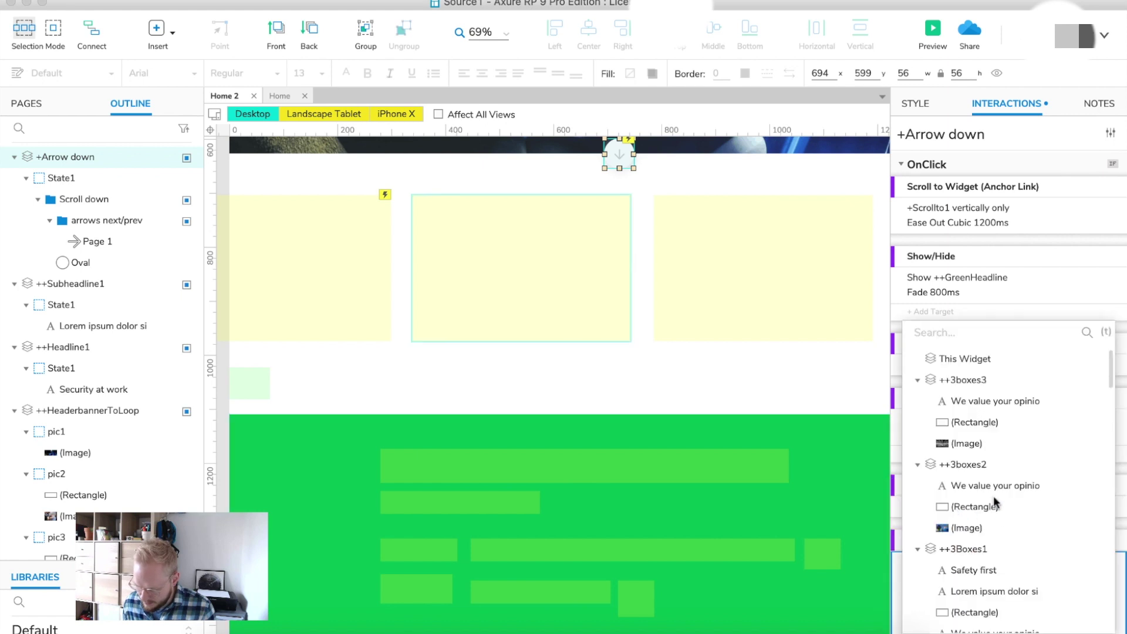
scroll(993, 496, "down", 3)
type("green")
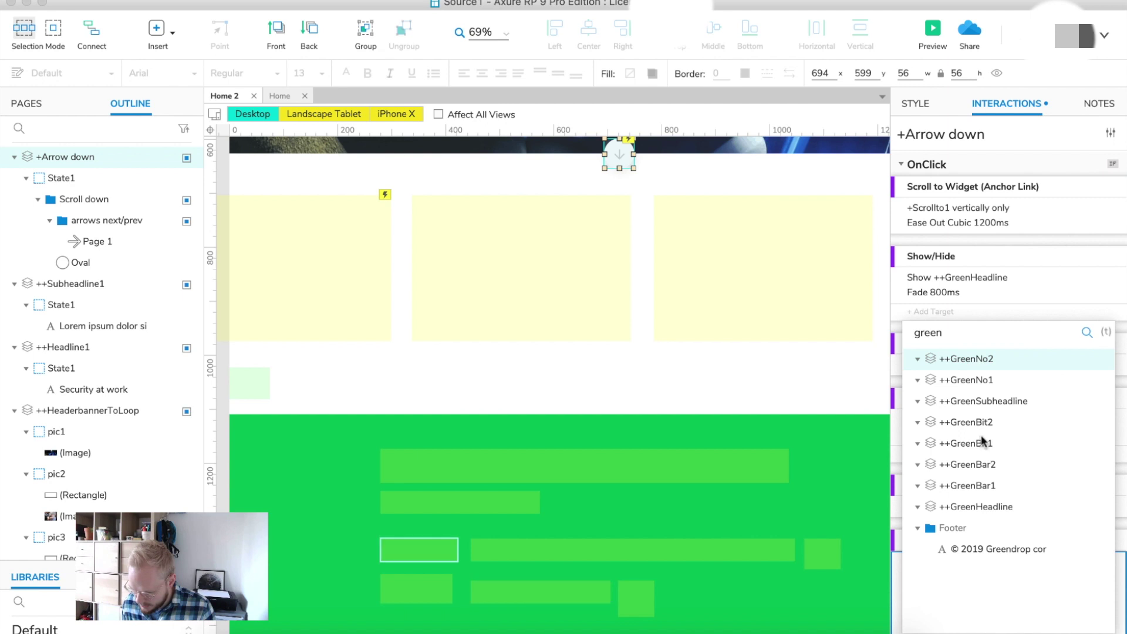
left_click(977, 442)
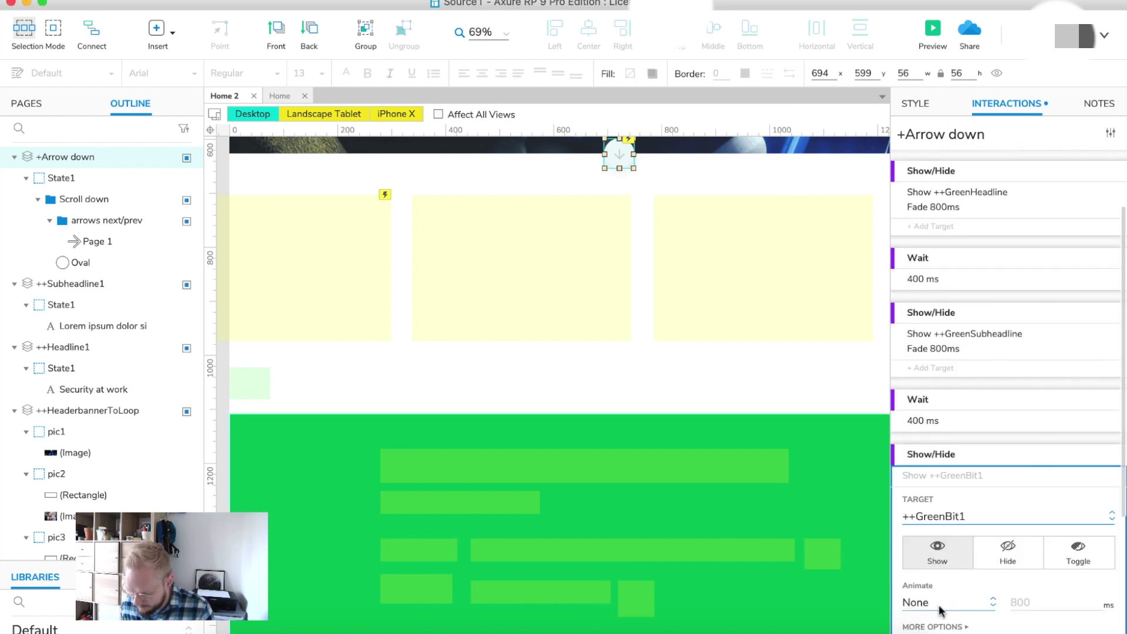
left_click(940, 608)
left_click(924, 508)
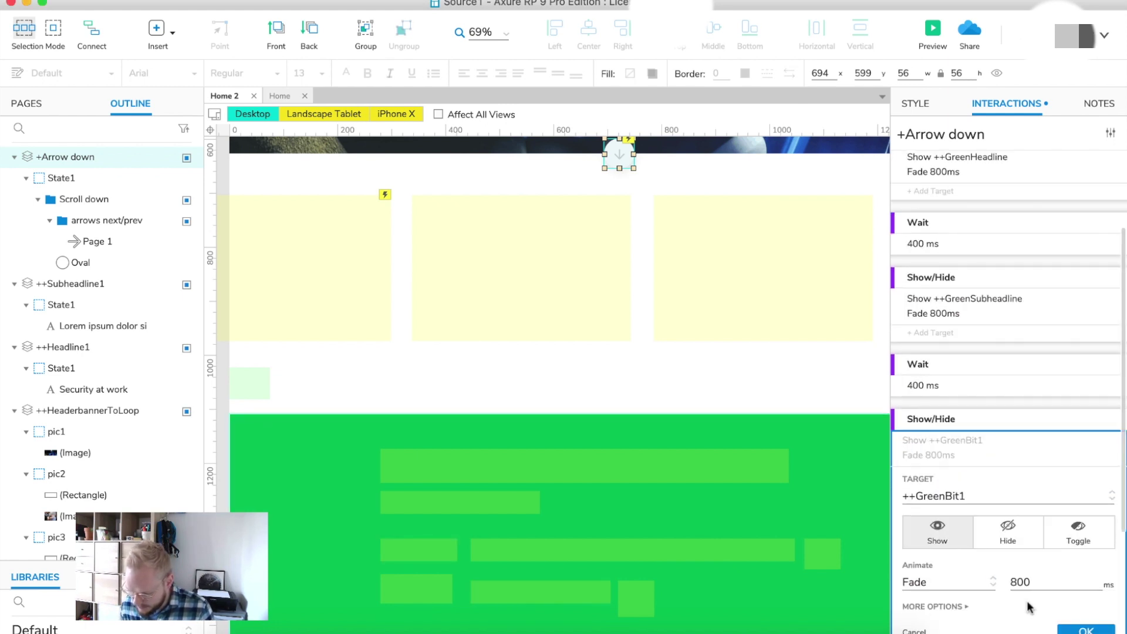
left_click(1085, 593)
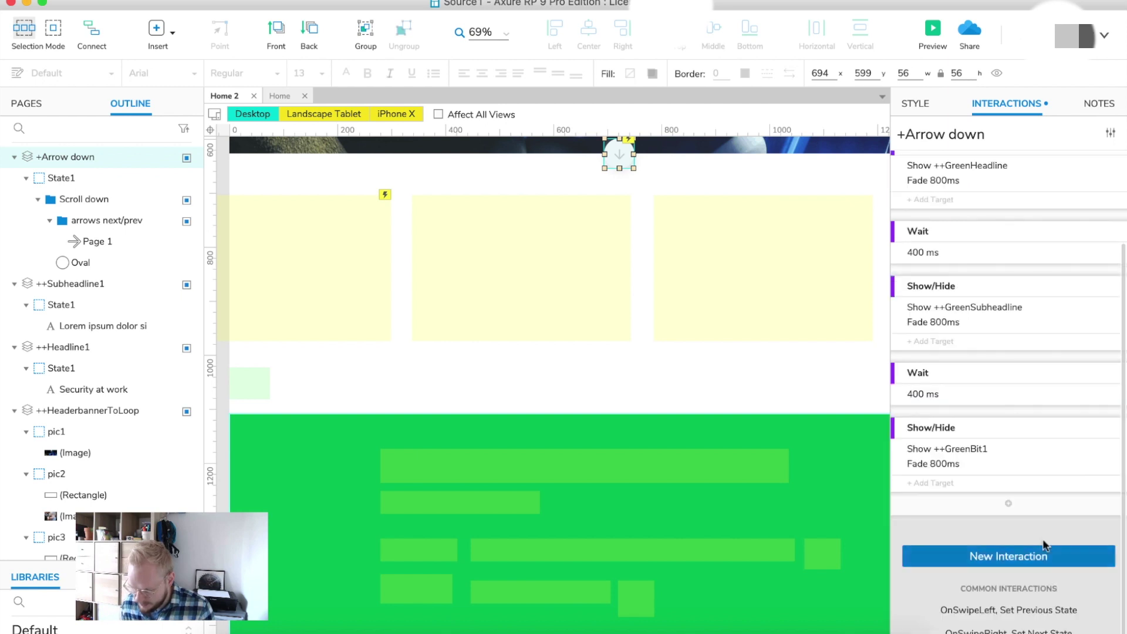
left_click(1009, 502)
- Insert a 400 ms Wait after the ++GreenBit1 fade
left_click(1024, 494)
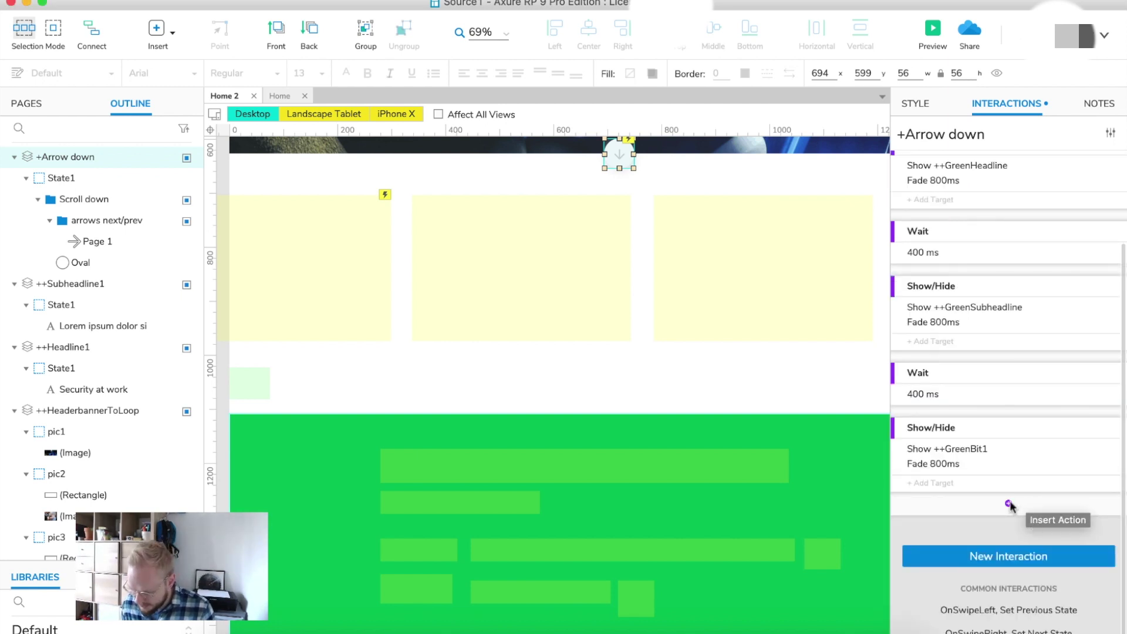
left_click(1009, 504)
scroll(1027, 543, "down", 10)
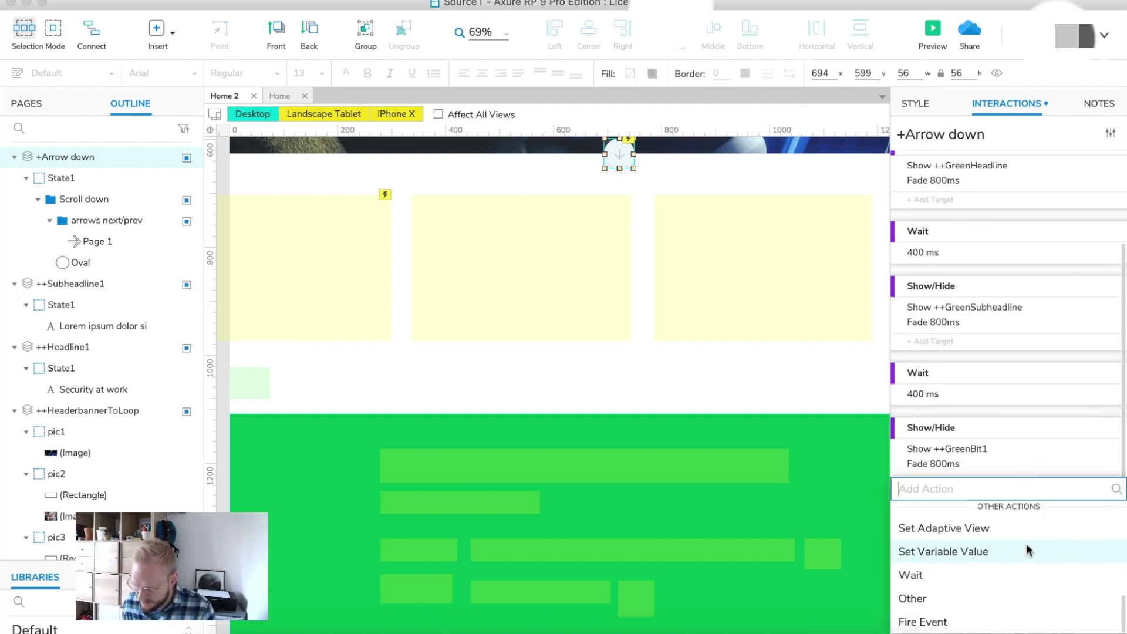
left_click(984, 570)
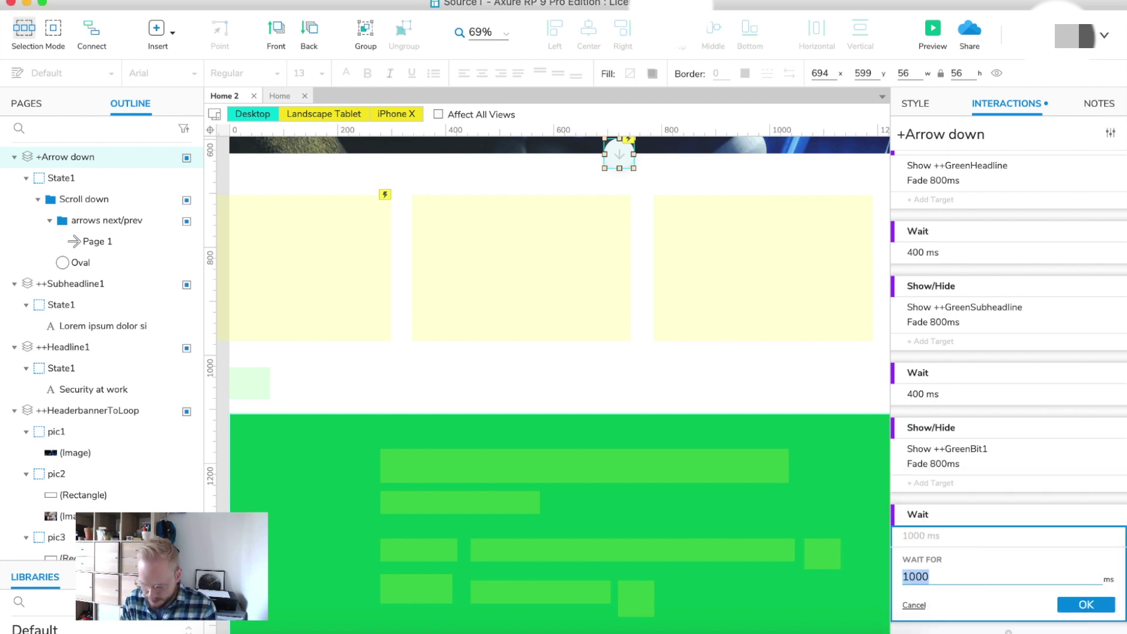
type("400")
left_click(1086, 605)
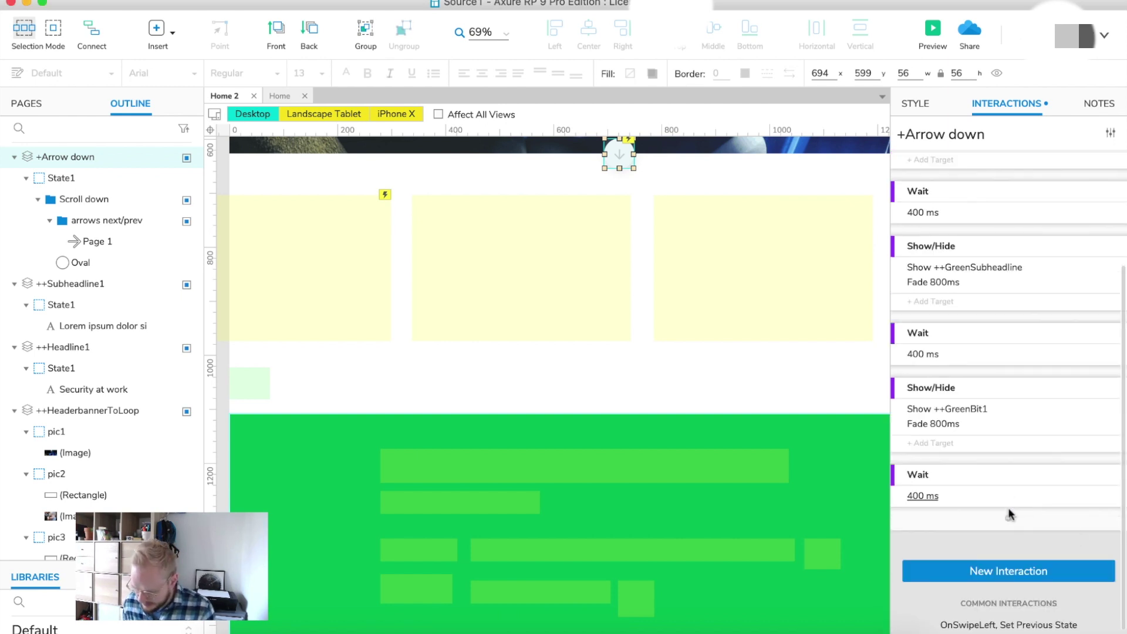
- Add a Show/Hide that fades in ++GreenBit2 over 800 ms, then preview the page
left_click(1003, 516)
scroll(962, 555, "down", 5)
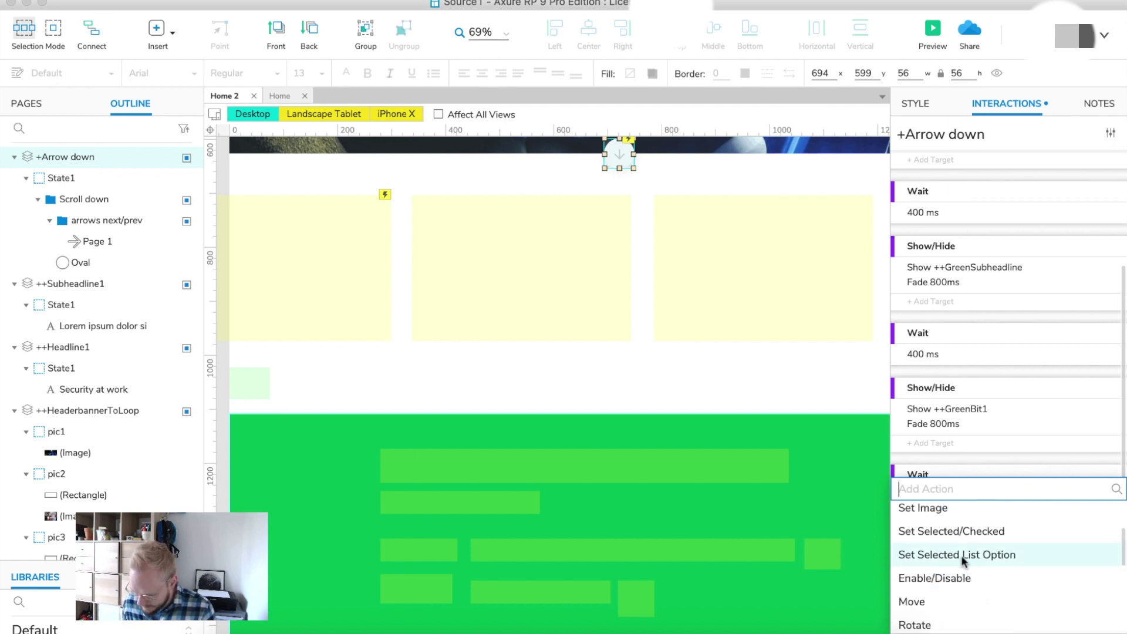
scroll(963, 557, "up", 3)
left_click(949, 516)
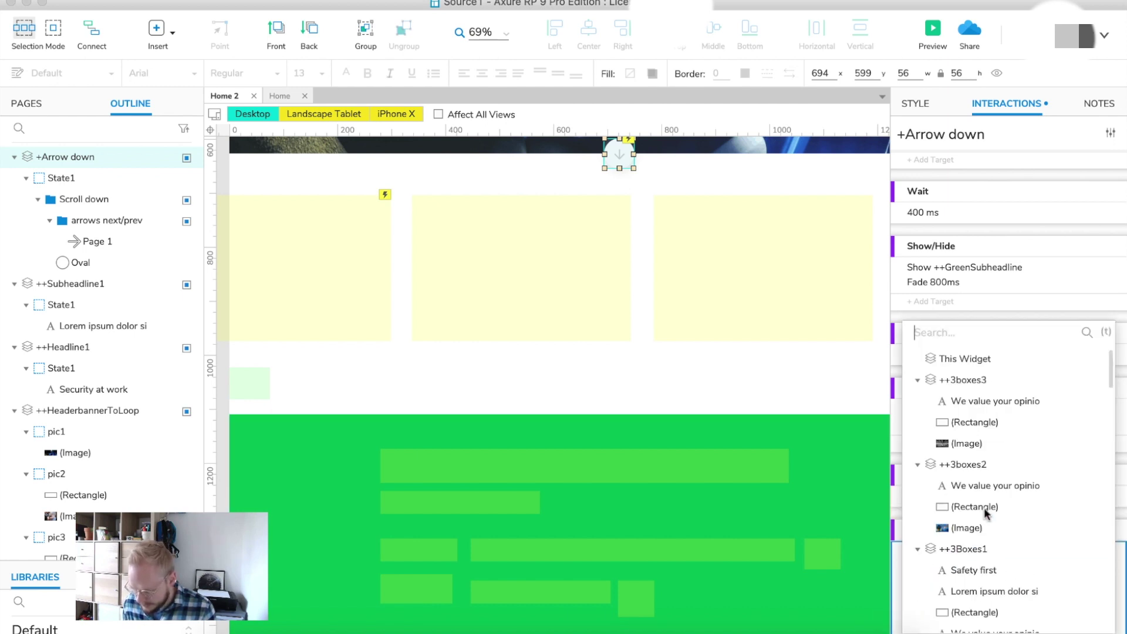
type("green")
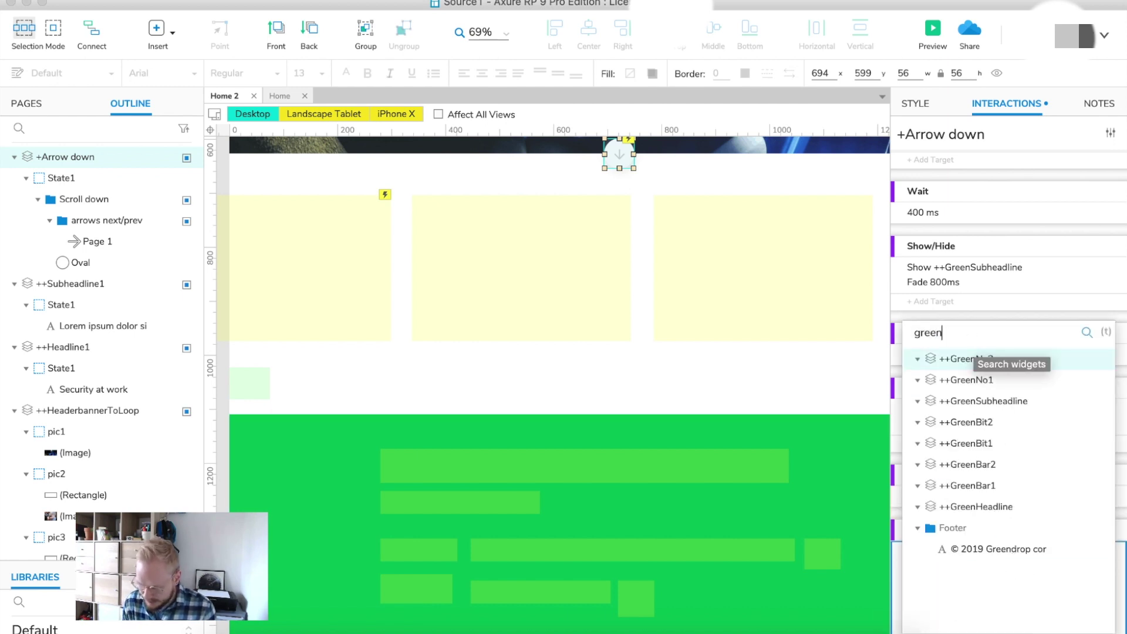
left_click(988, 421)
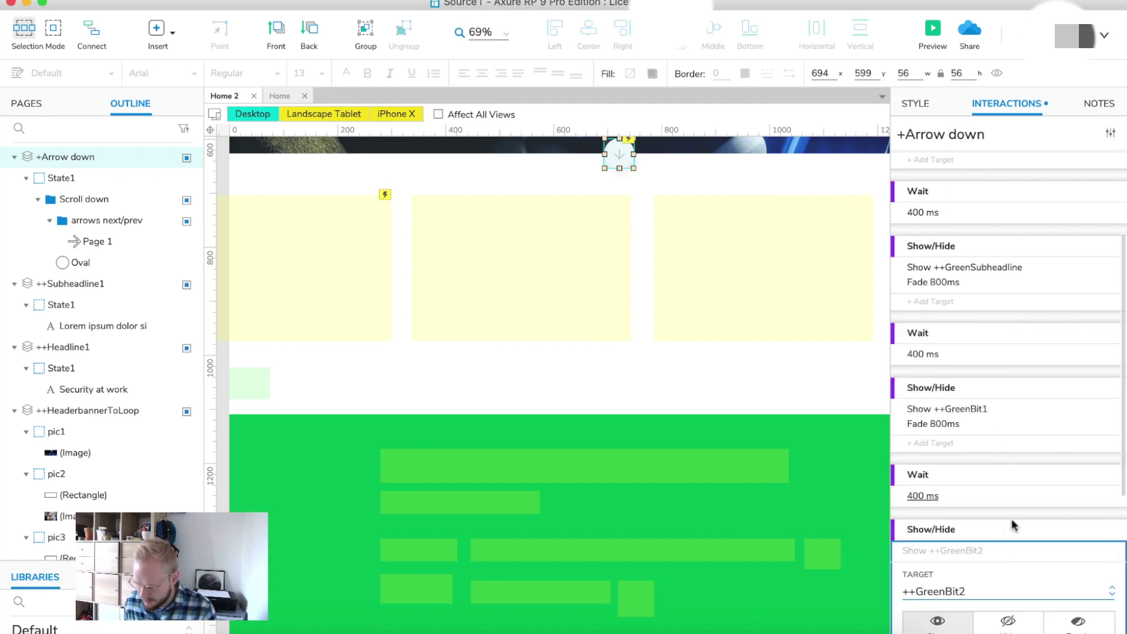
scroll(975, 563, "down", 2)
scroll(995, 566, "down", 2)
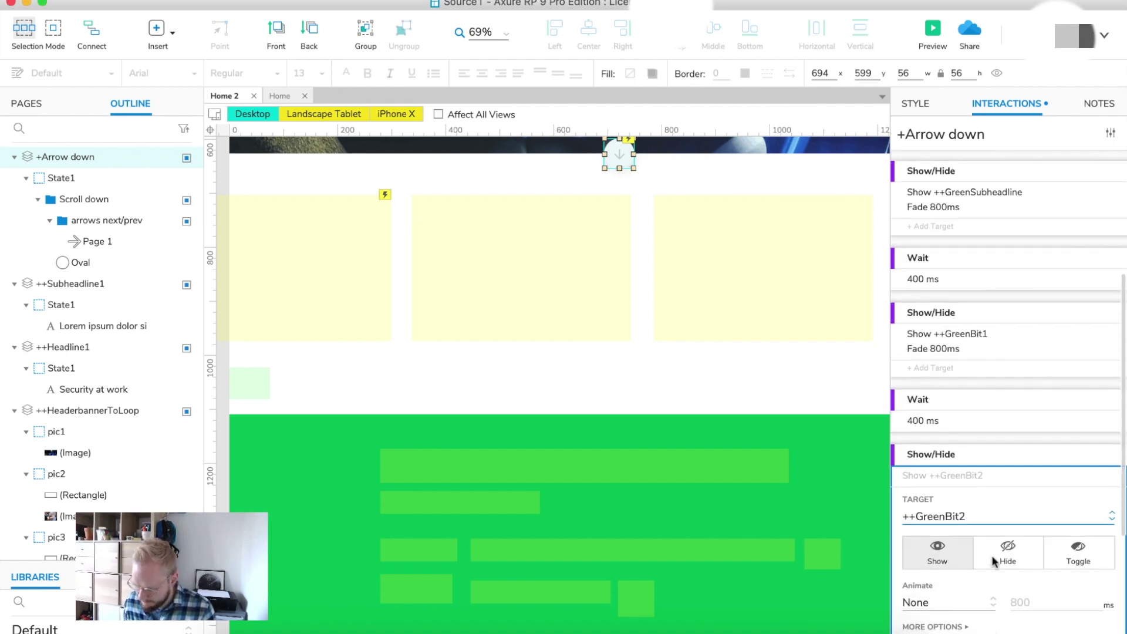
left_click(964, 598)
left_click(952, 515)
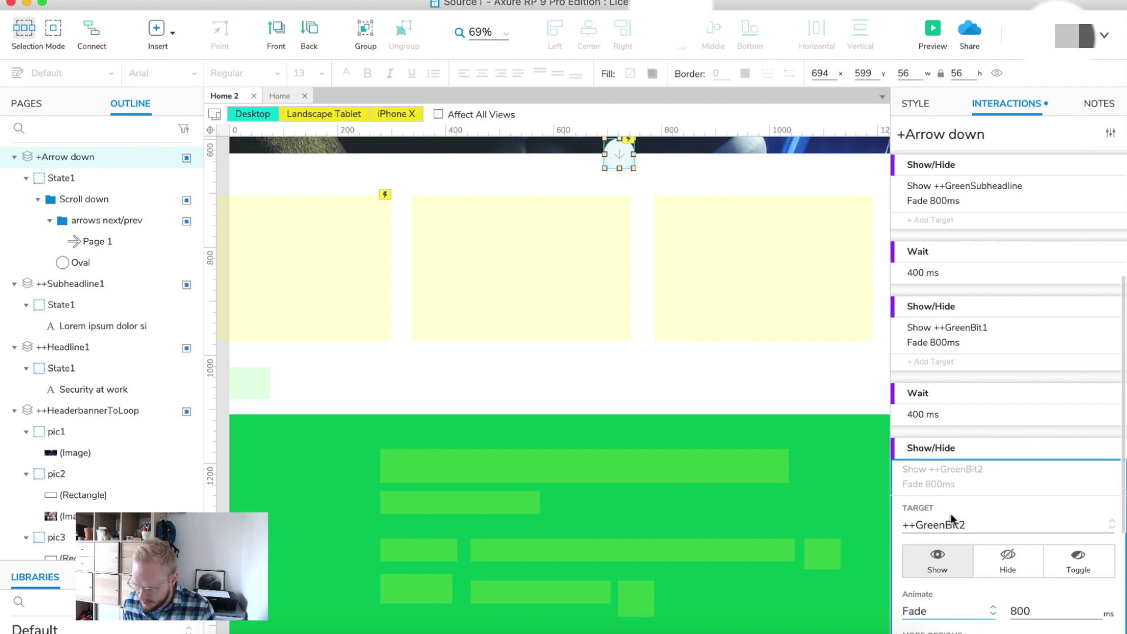
scroll(1080, 593, "down", 1)
left_click(1081, 621)
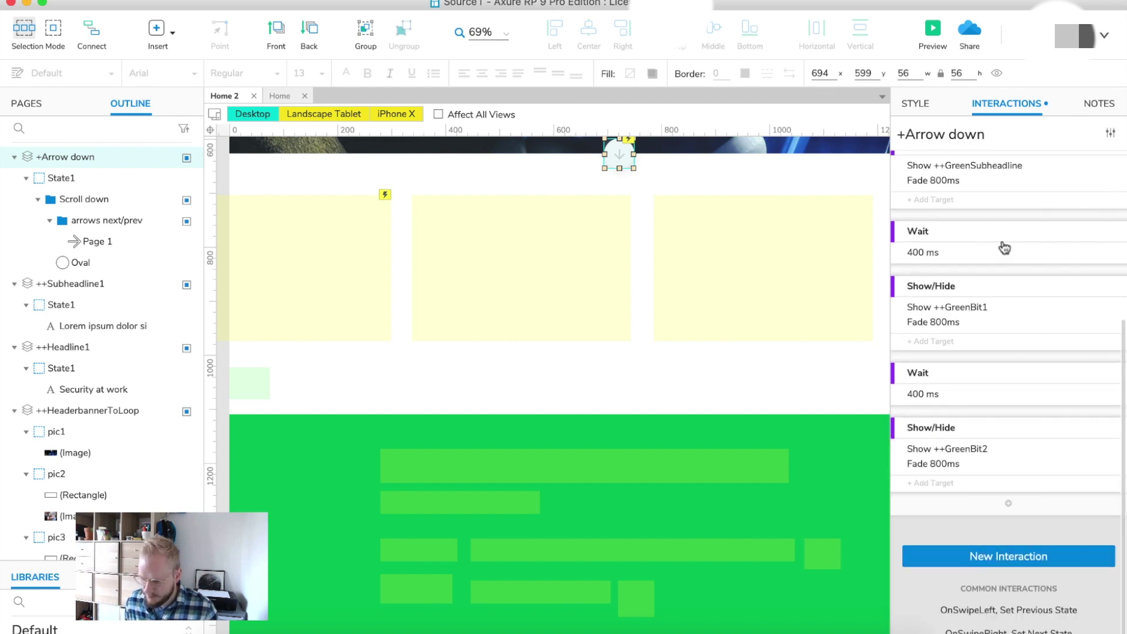
left_click(934, 31)
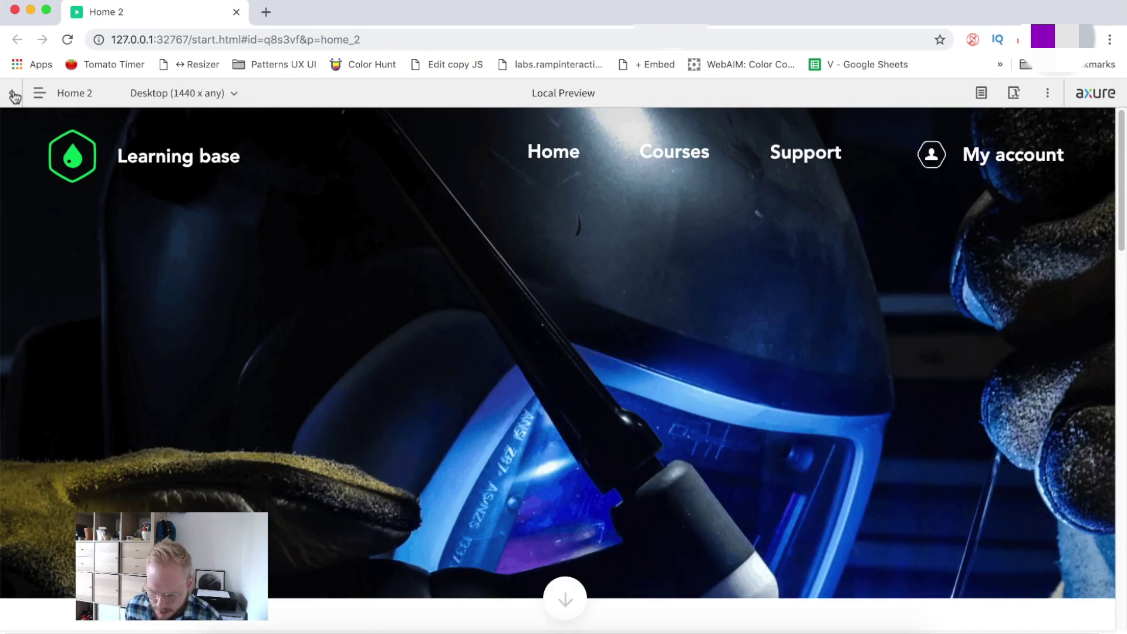
- In the Chrome preview, test that the down arrow scrolls to 'Our performance speaks for itself', then minimize
left_click(11, 93)
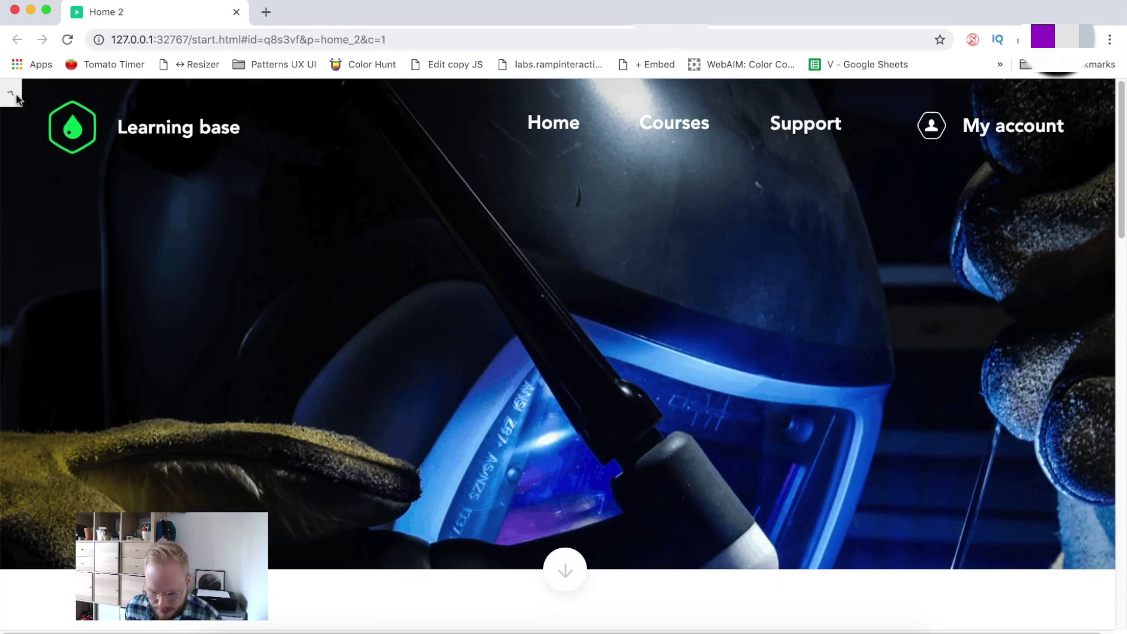
left_click(567, 568)
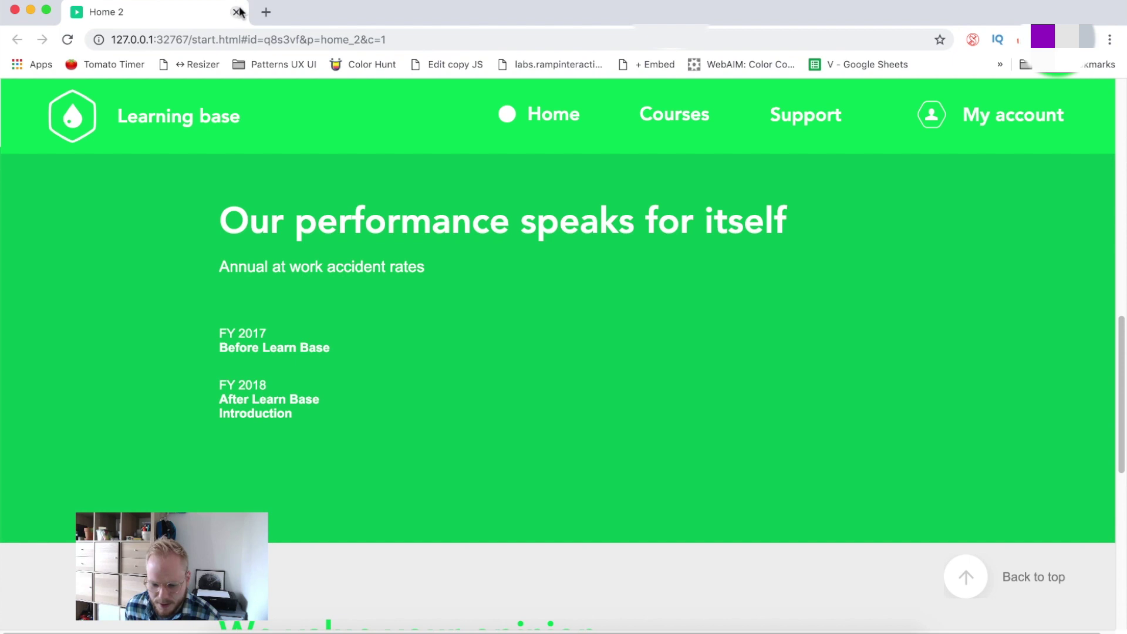
left_click(30, 10)
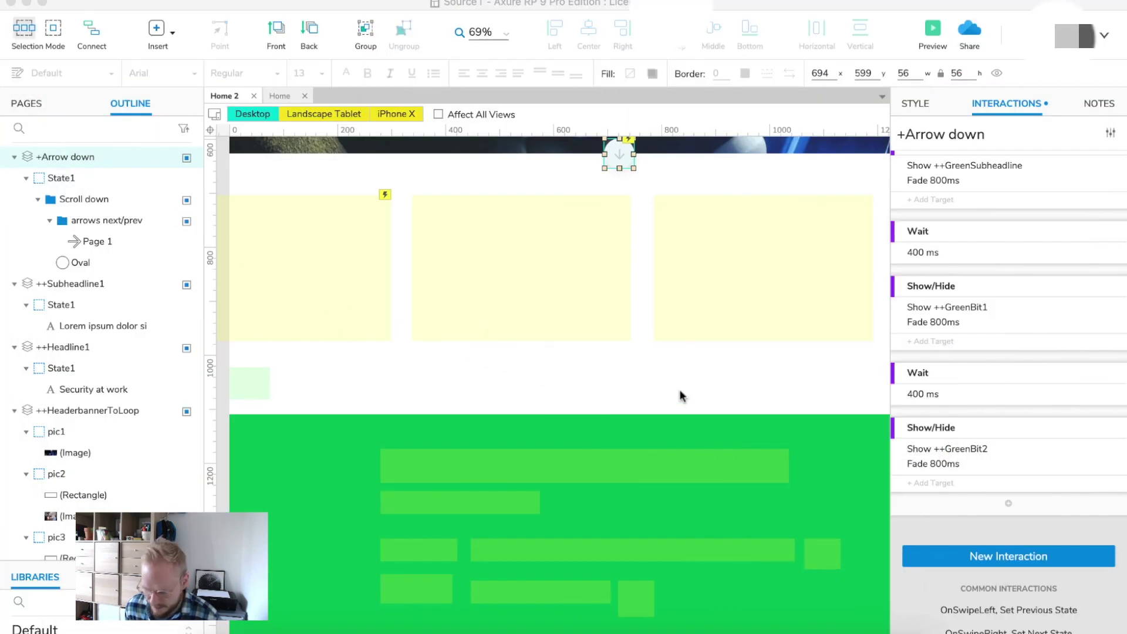
- Insert a 1500 ms Wait directly after Scroll to Widget, before ++GreenHeadline fades in
scroll(681, 396, "down", 3)
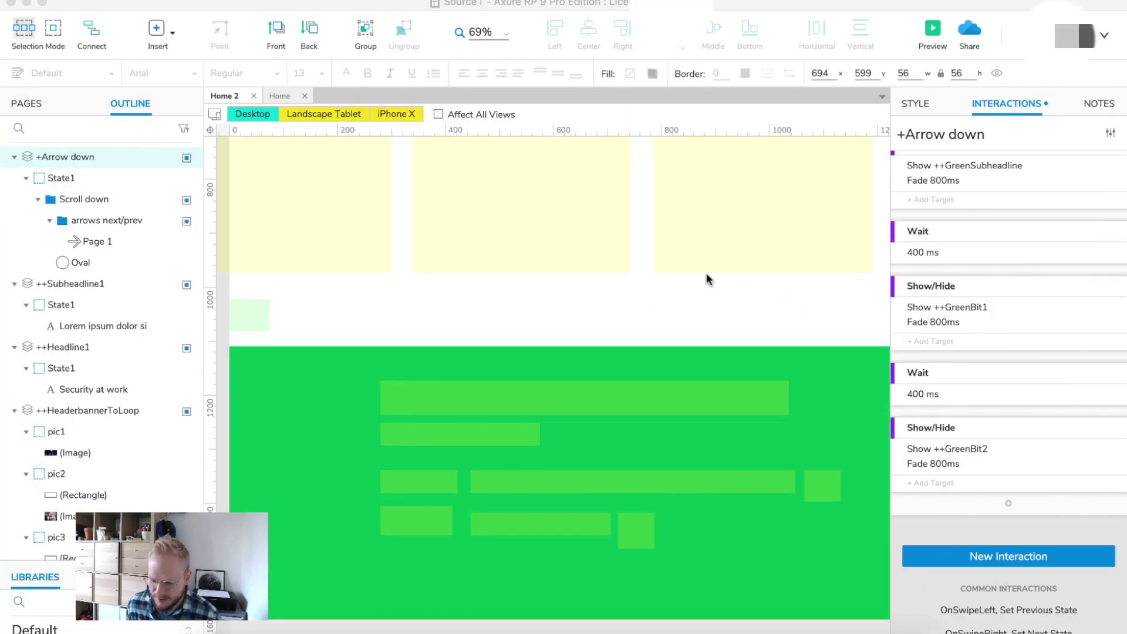
scroll(706, 280, "up", 4)
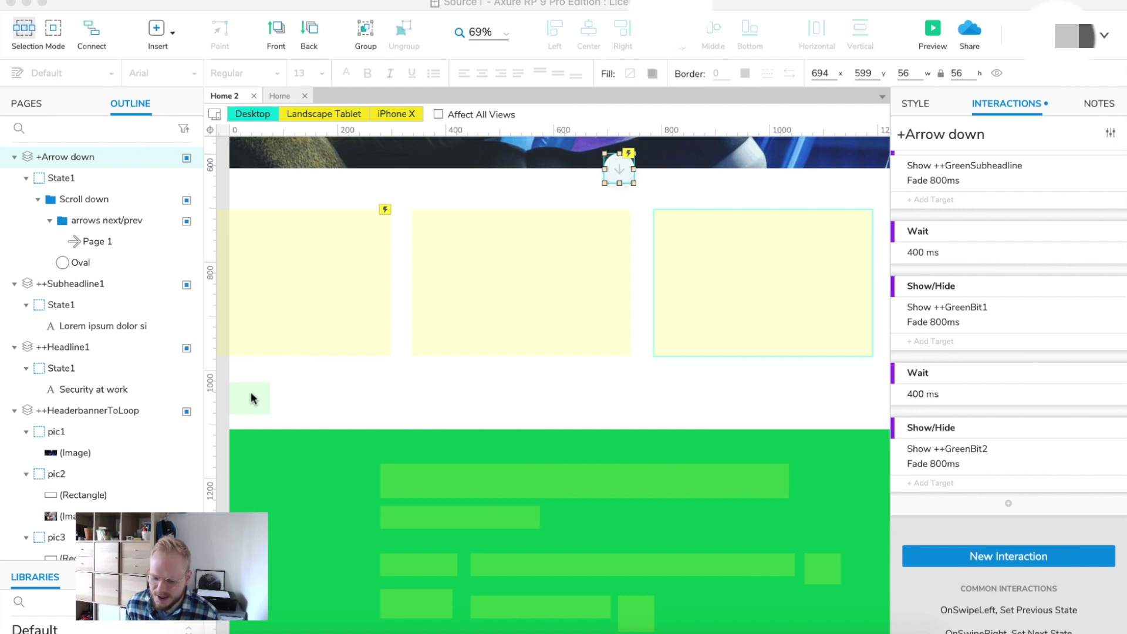
scroll(982, 190, "up", 5)
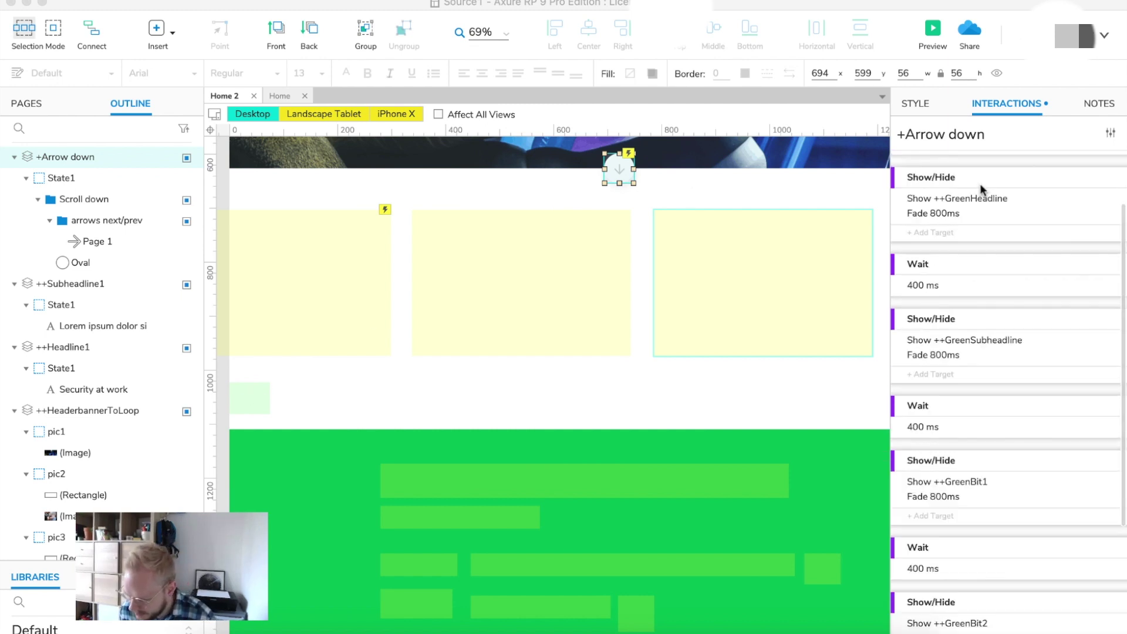
left_click(995, 229)
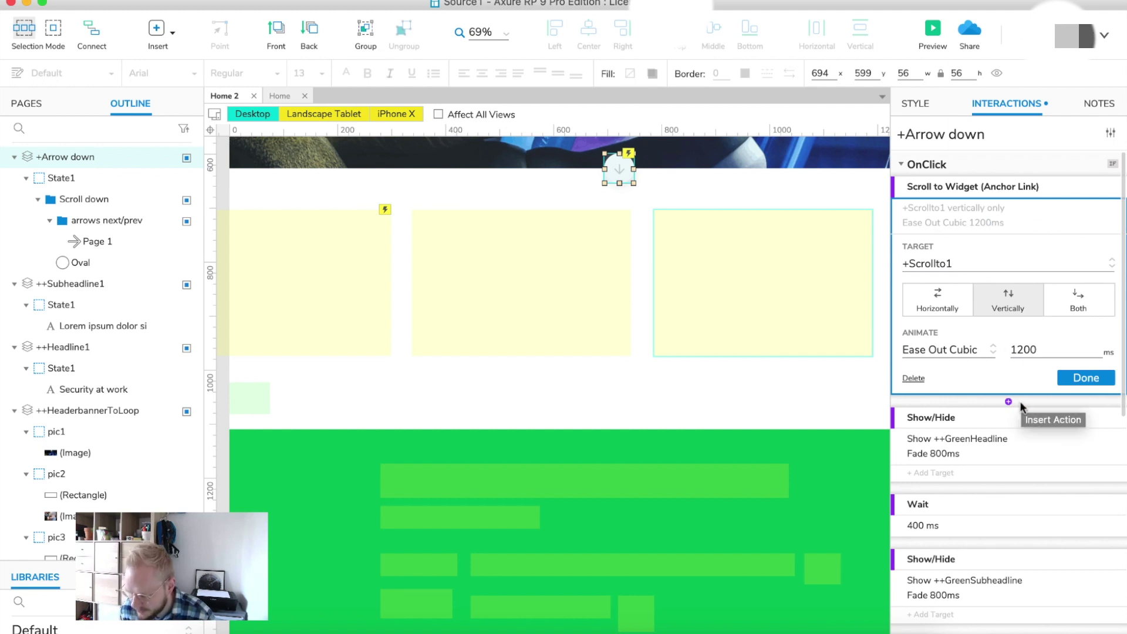
scroll(963, 458, "down", 1)
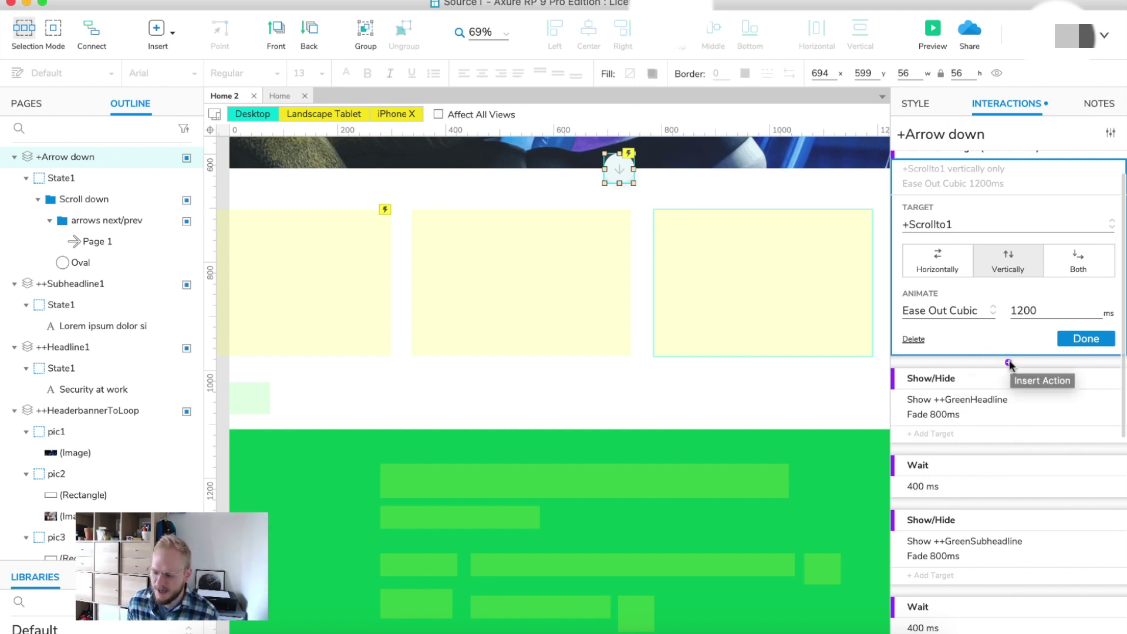
left_click(1007, 362)
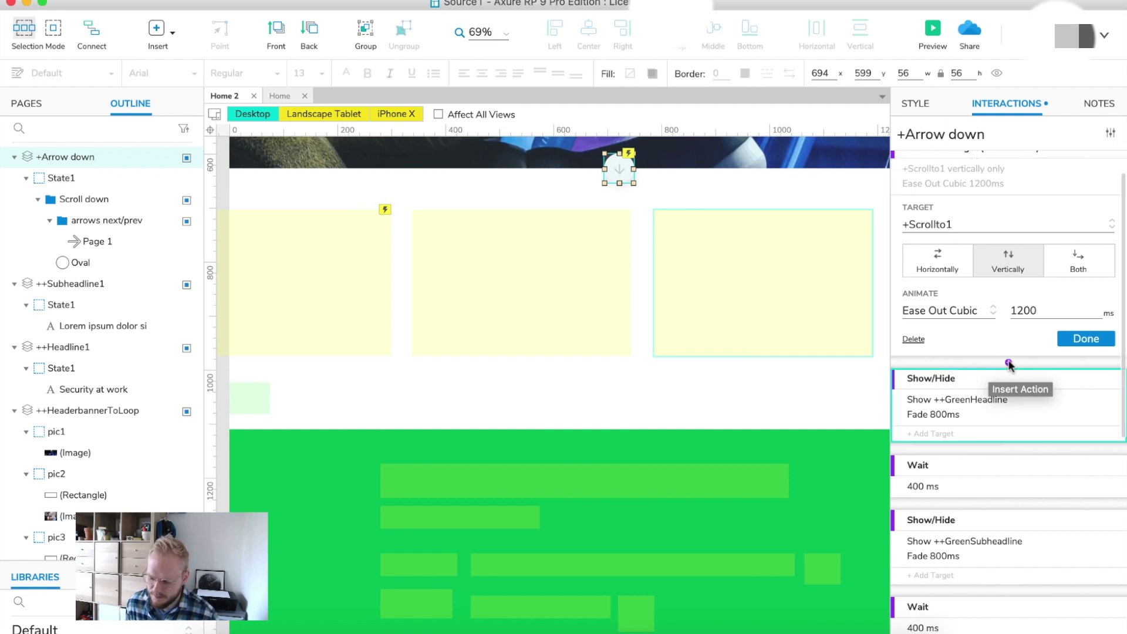
scroll(1005, 517, "down", 10)
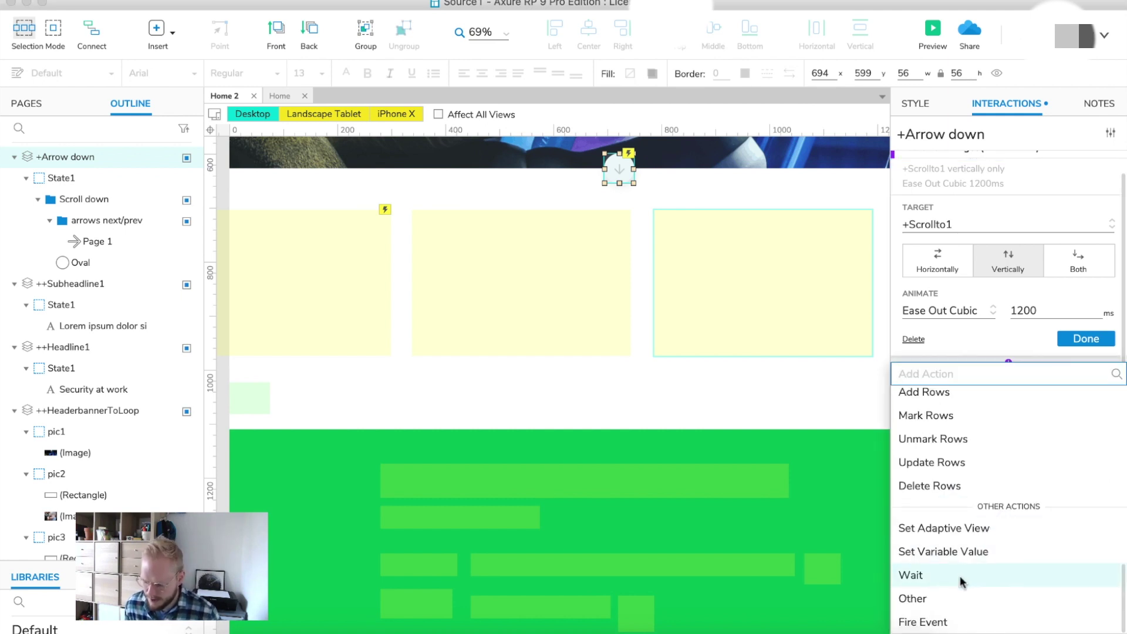
left_click(960, 578)
left_click_drag(937, 276, 883, 277)
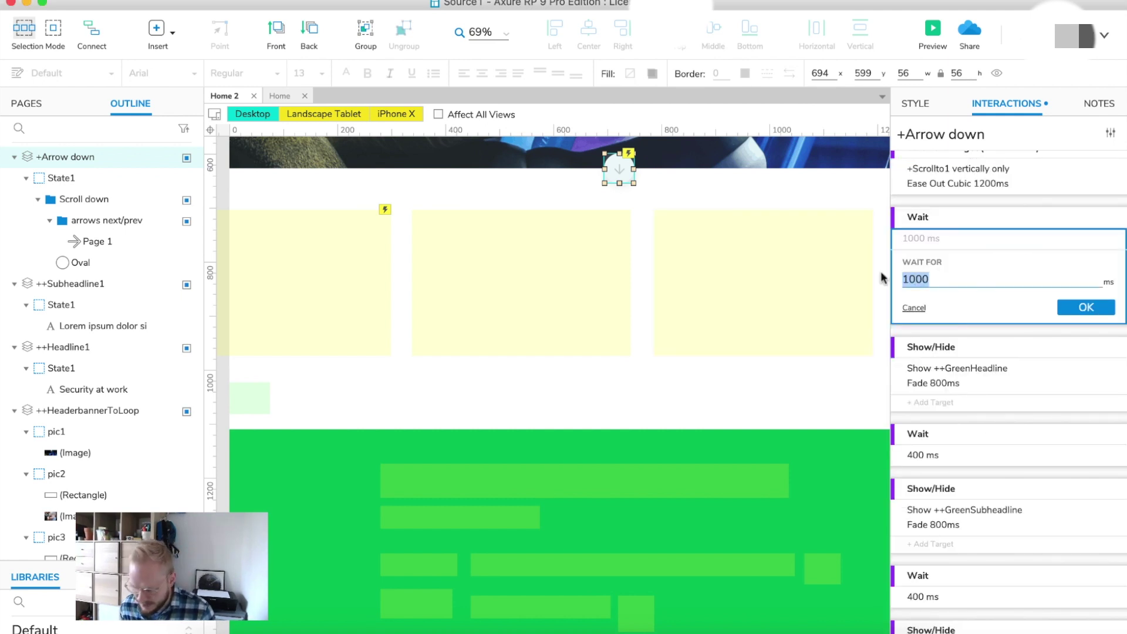
type("1500")
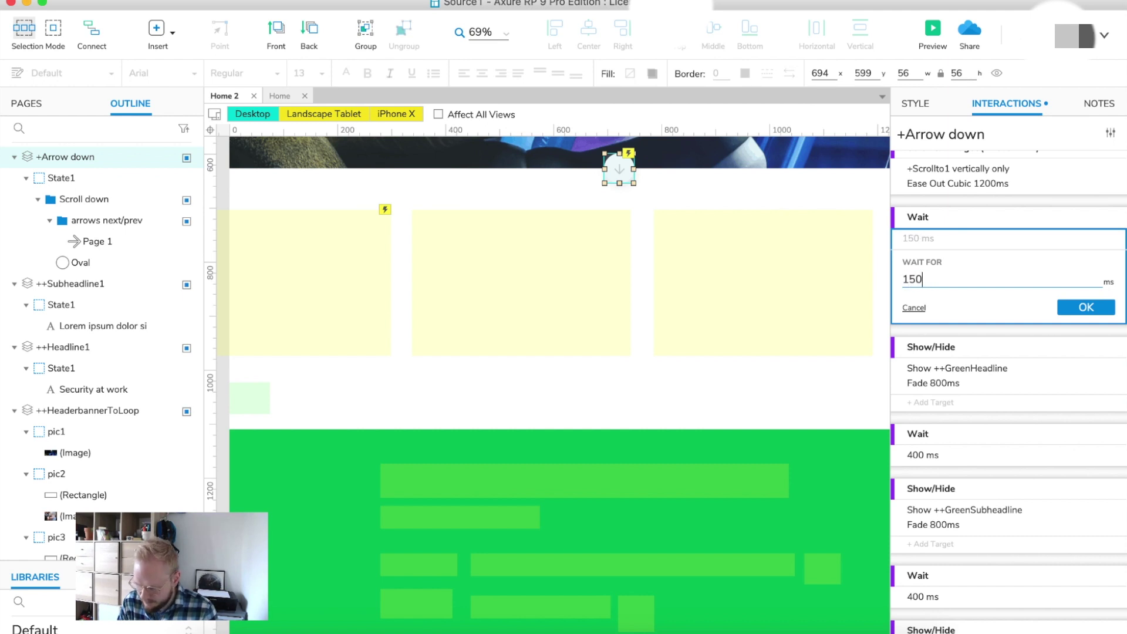
left_click(1086, 307)
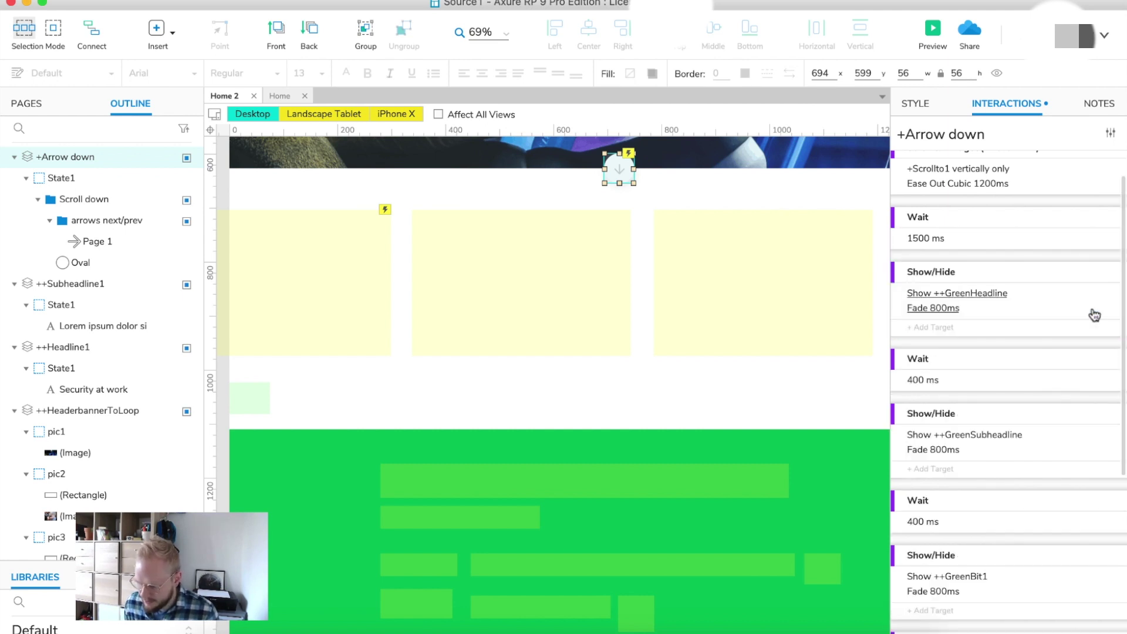
scroll(1009, 332, "up", 2)
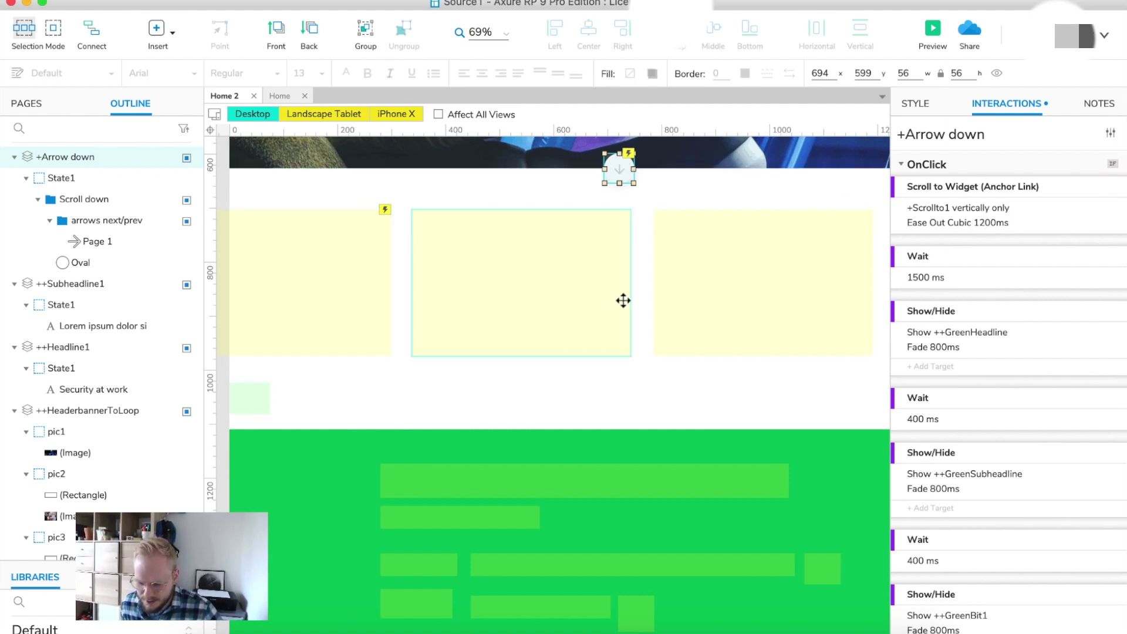
- Preview Home 2 in Chrome, watch the performance section's delayed fade-ins, then close the preview
left_click(933, 28)
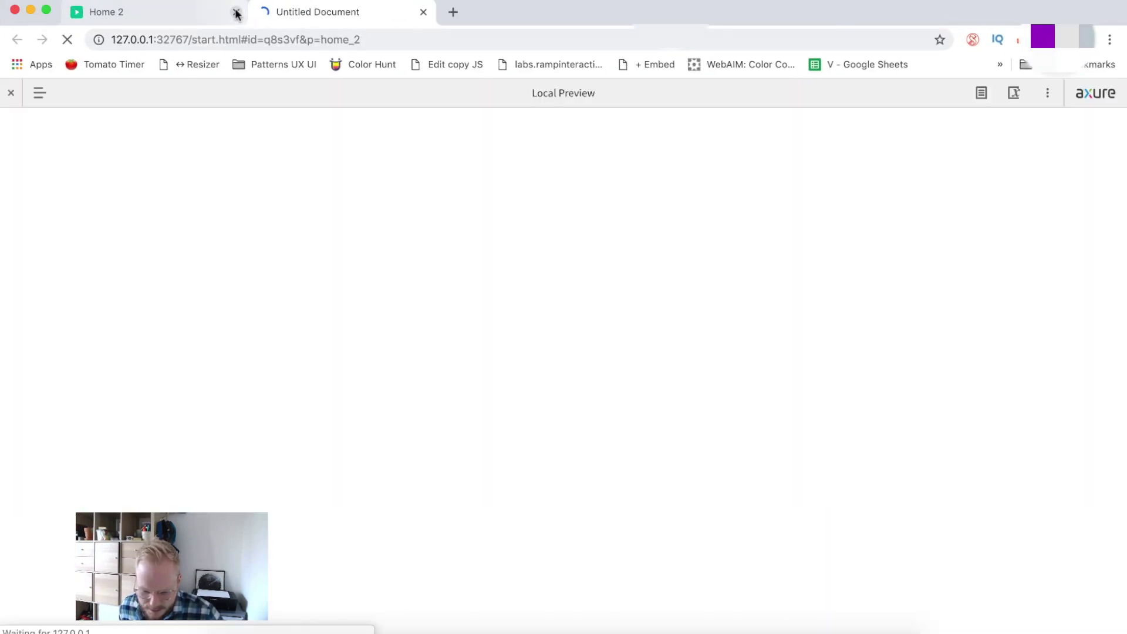
left_click(236, 13)
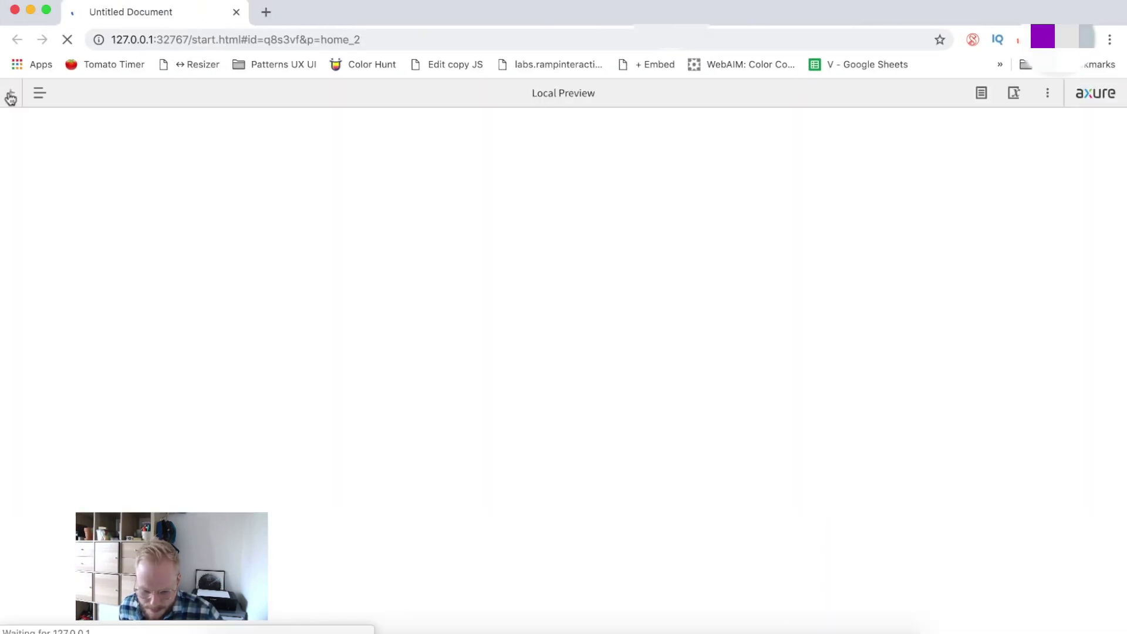
left_click(9, 93)
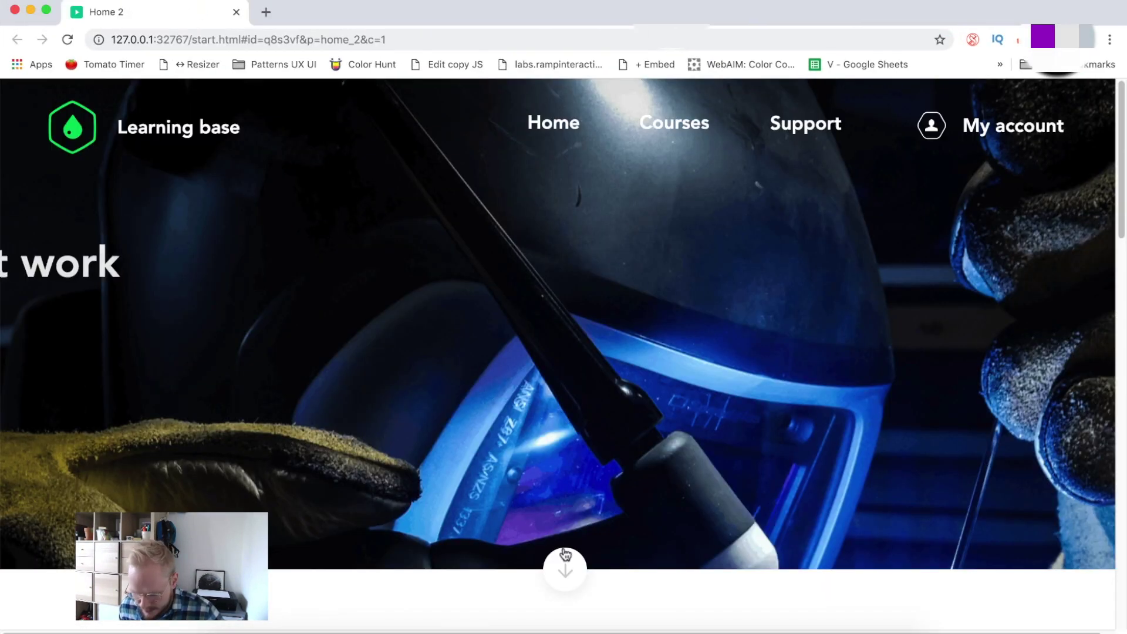
scroll(568, 536, "down", 10)
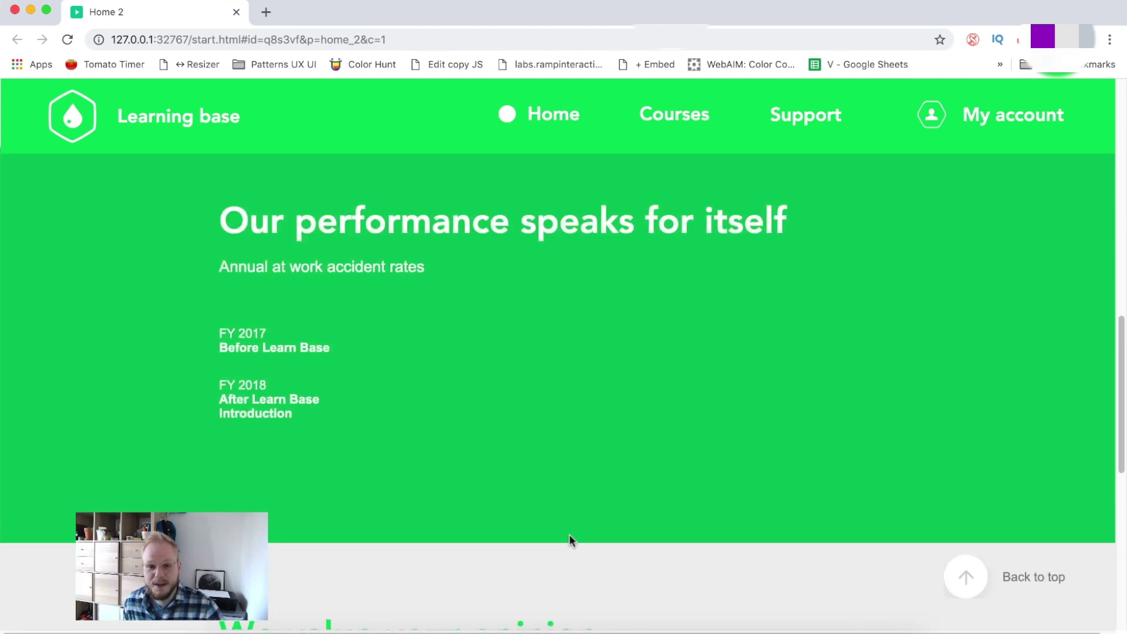
scroll(323, 229, "up", 1)
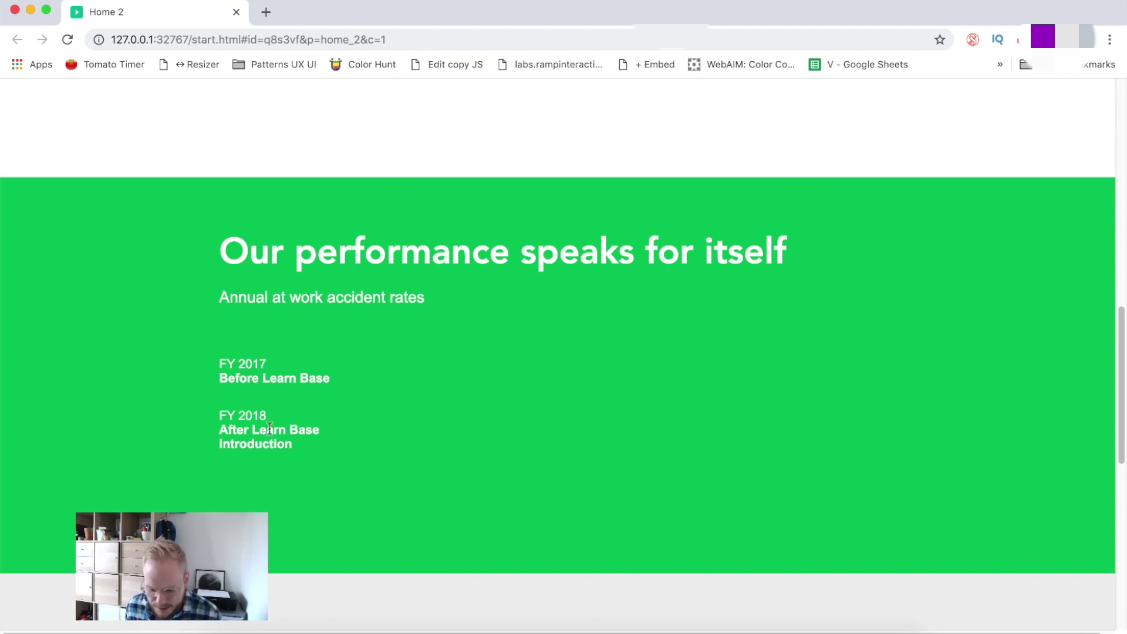
scroll(355, 457, "up", 1)
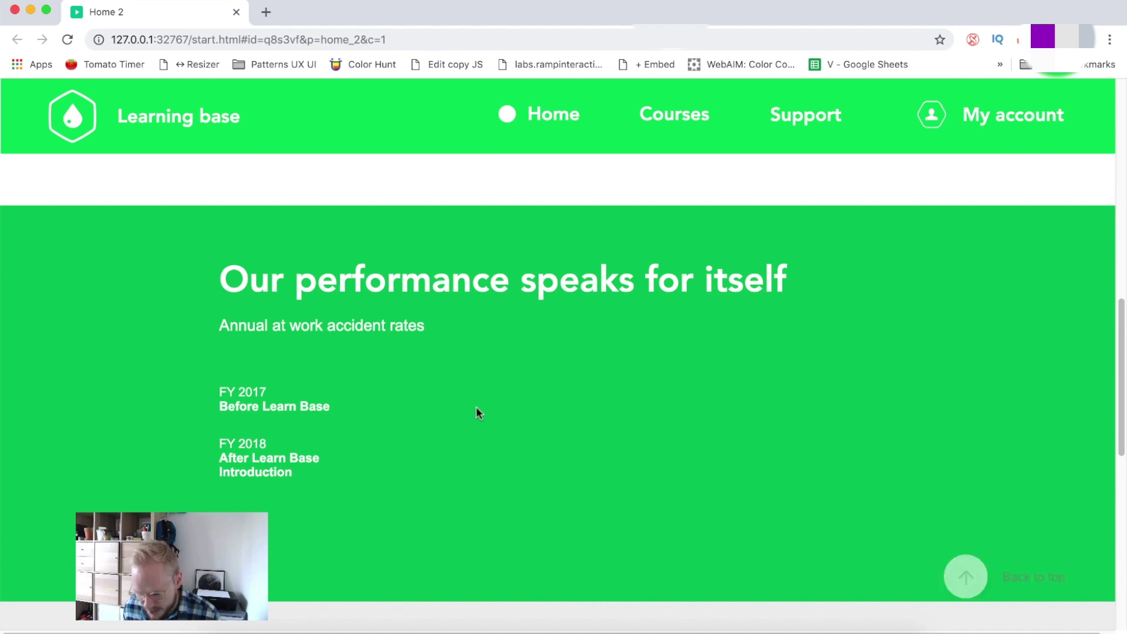
left_click(234, 12)
scroll(611, 548, "down", 2)
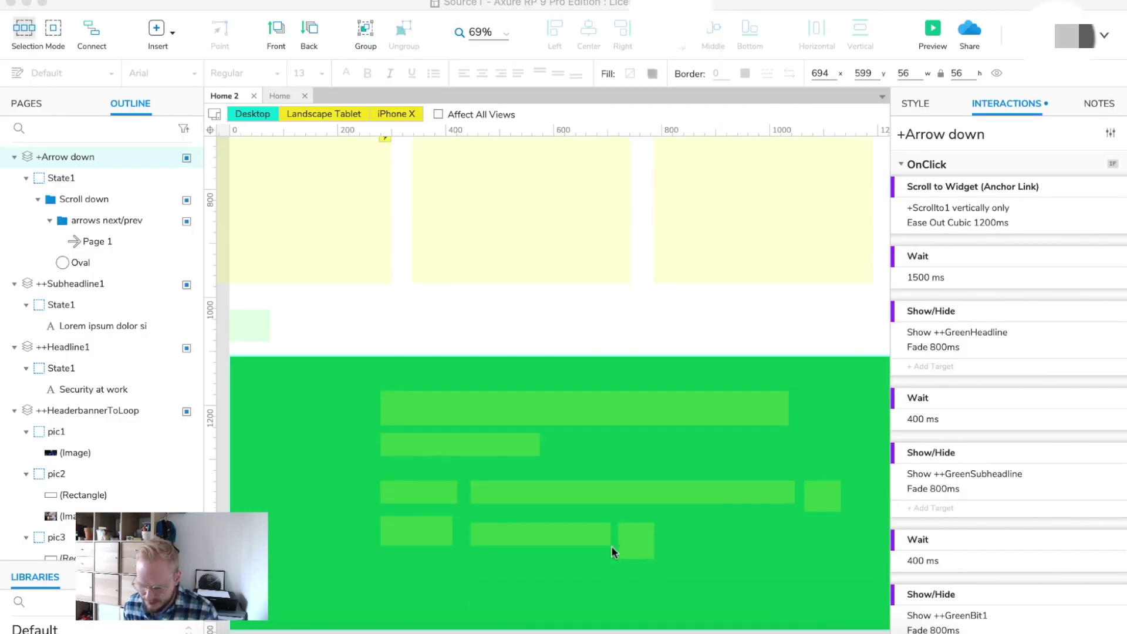
- Open ++GreenBar1's State1 for editing and inspect its 600-by-42 bar rectangle
left_click(608, 486)
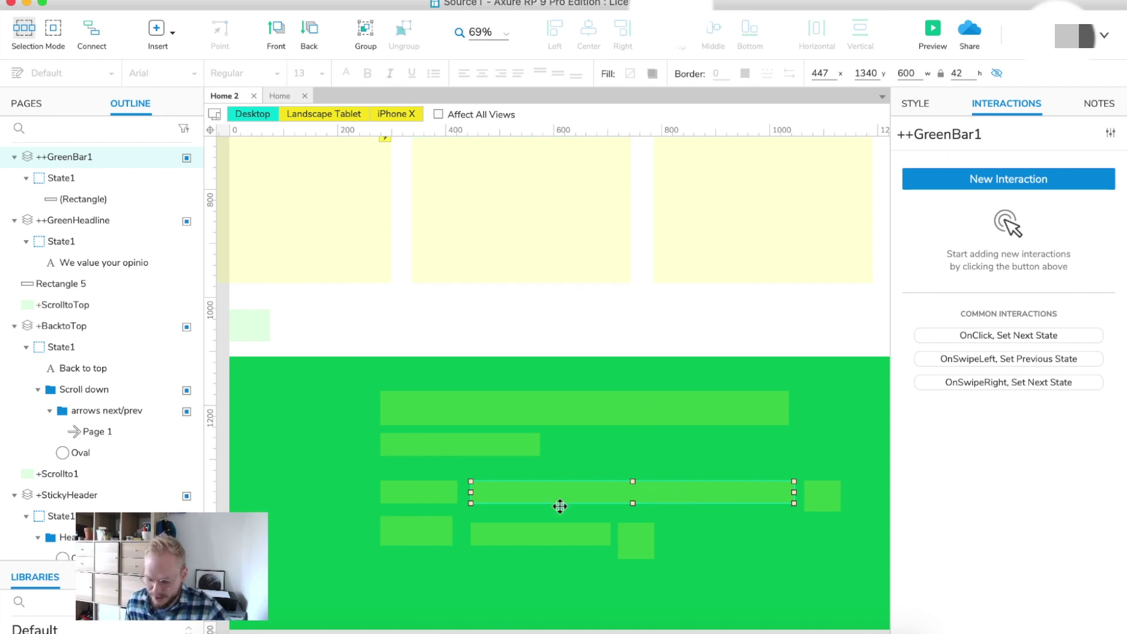
left_click(538, 530)
double_click(556, 494)
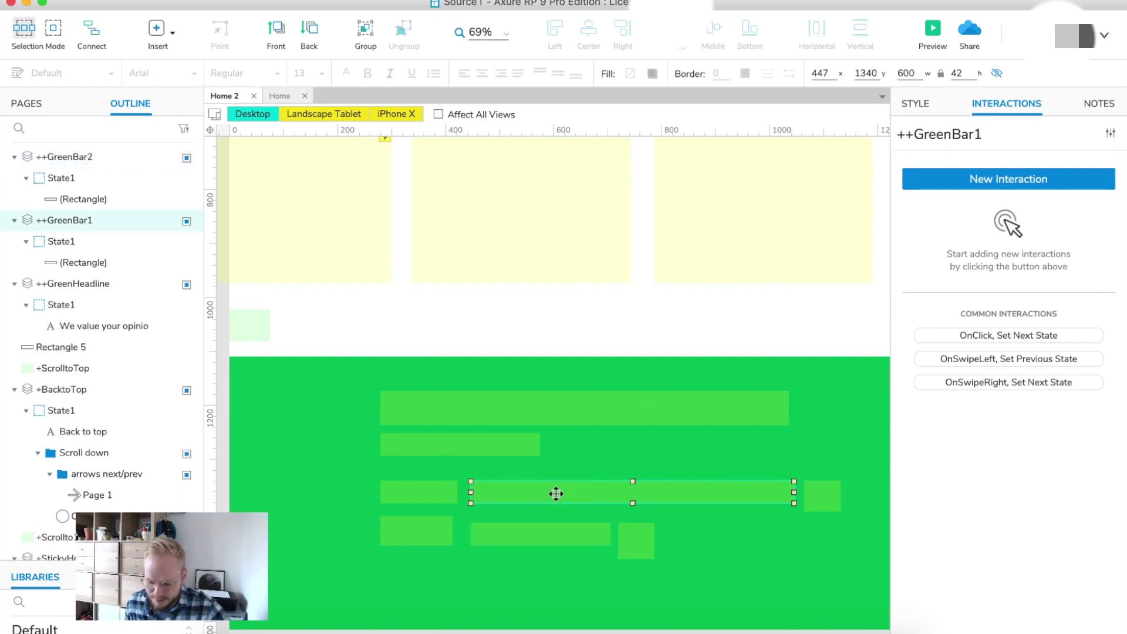
left_click(622, 494)
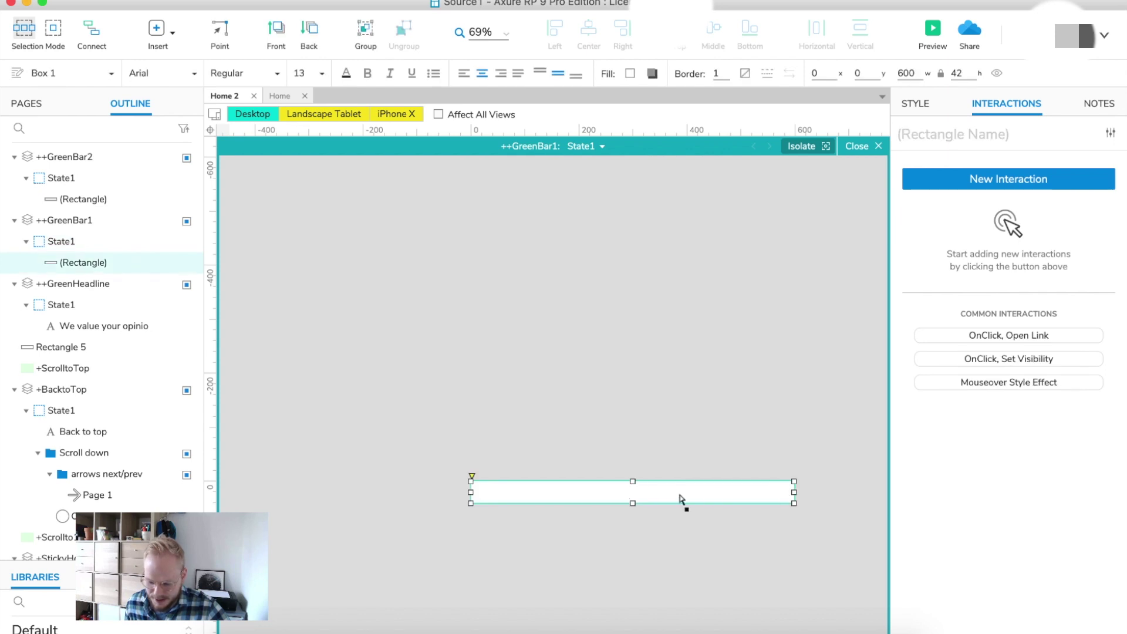
left_click(615, 405)
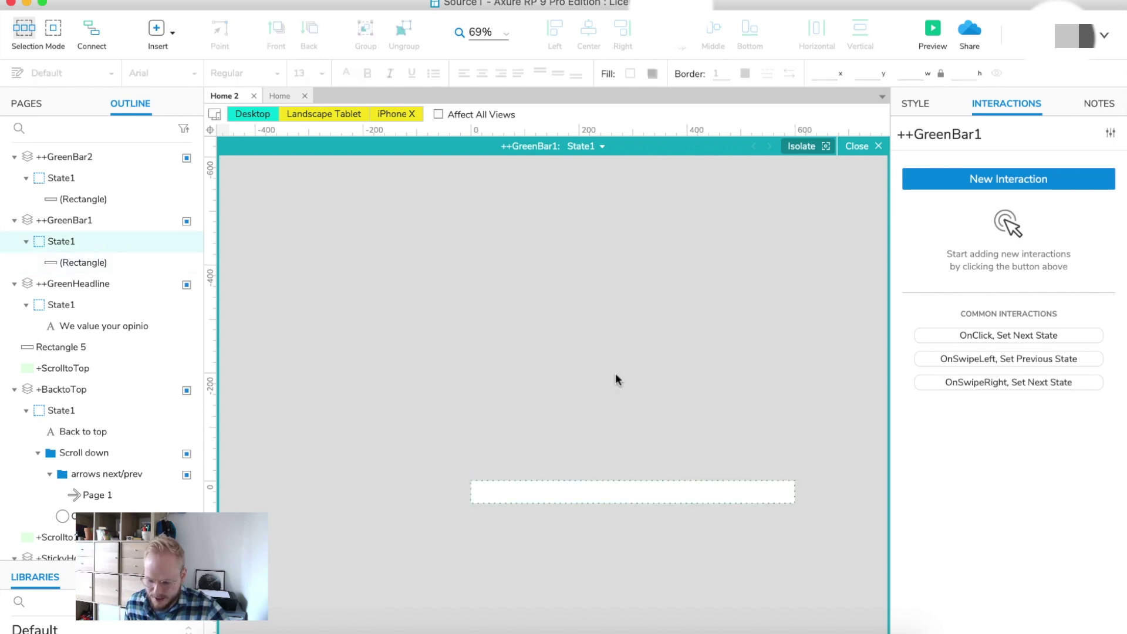
left_click(614, 493)
left_click(611, 329)
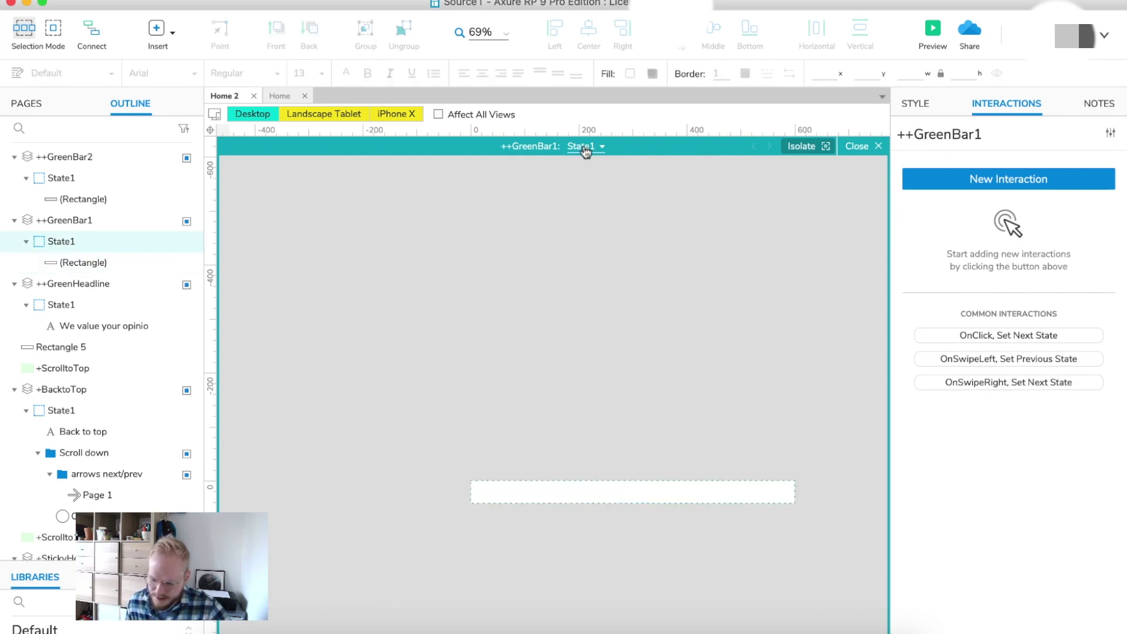
left_click(857, 146)
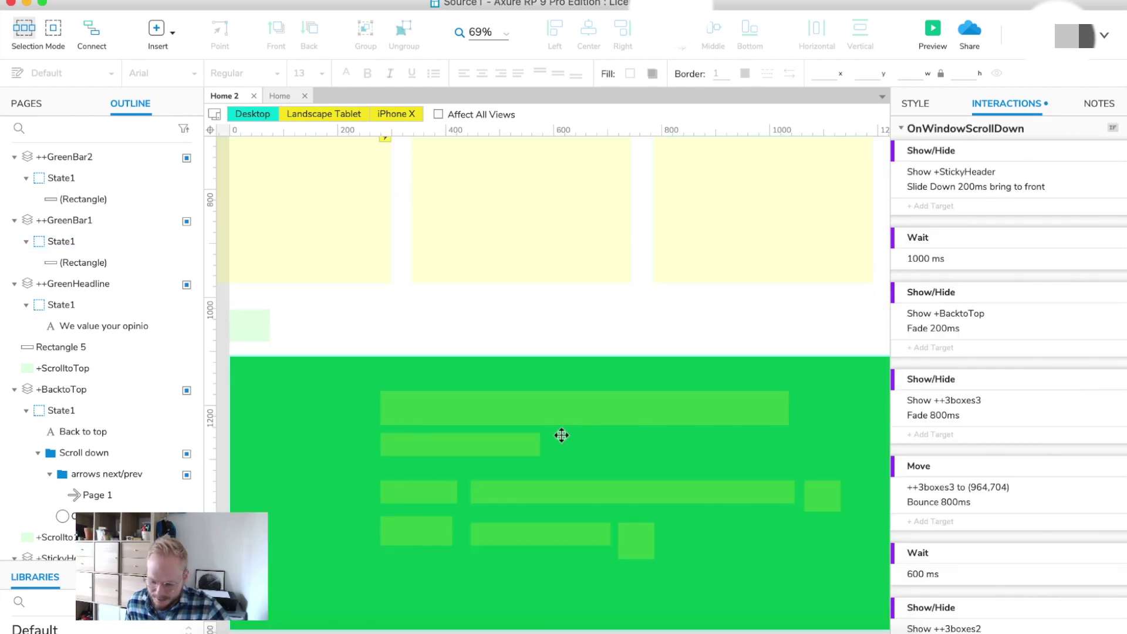
double_click(574, 495)
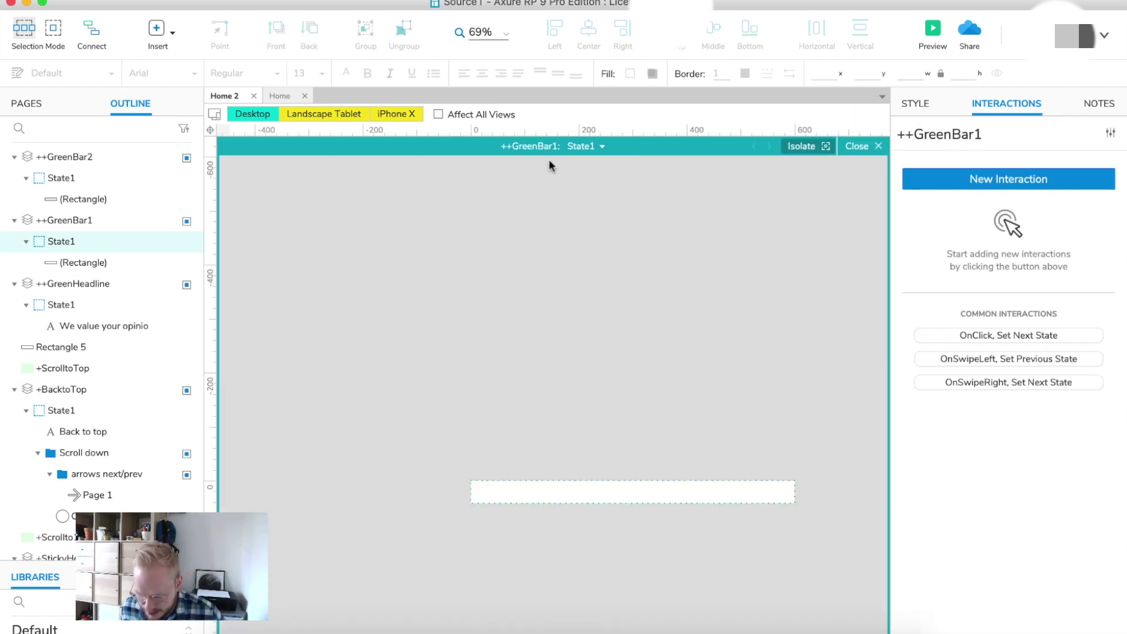
- Rename GreenBar1's State1 to 'full bar'
left_click(582, 149)
double_click(613, 165)
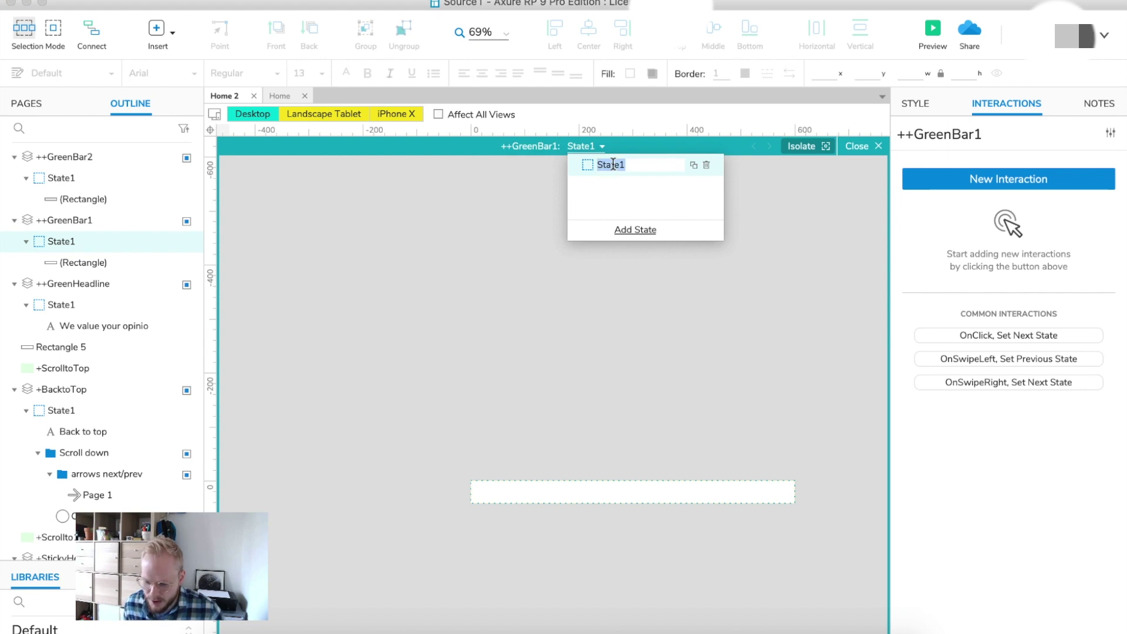
type("full bar")
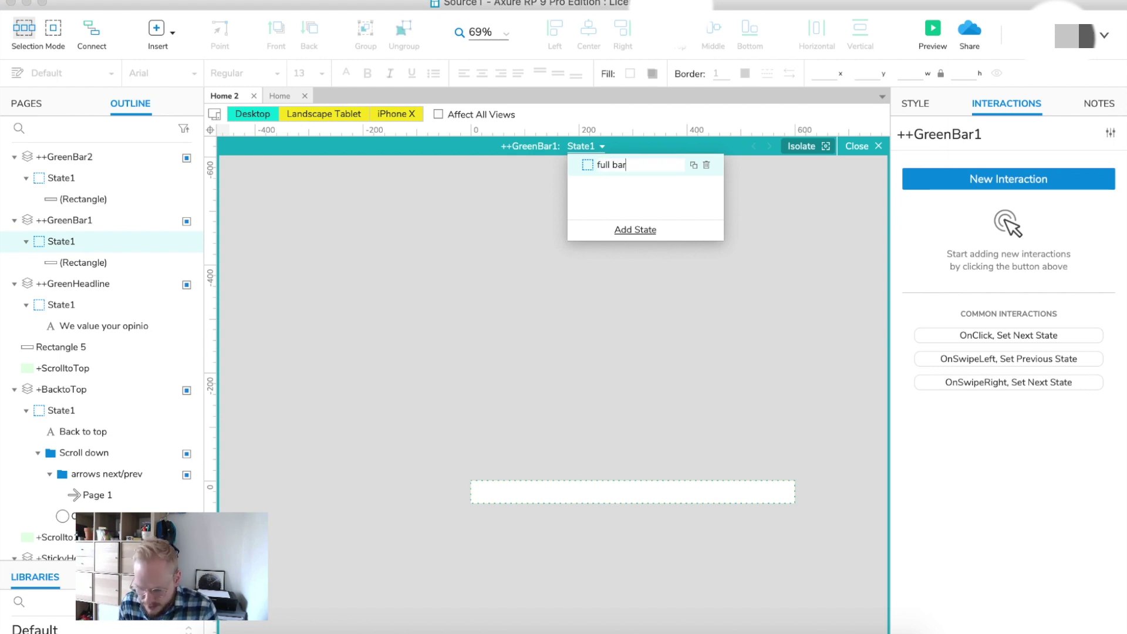
key("Return")
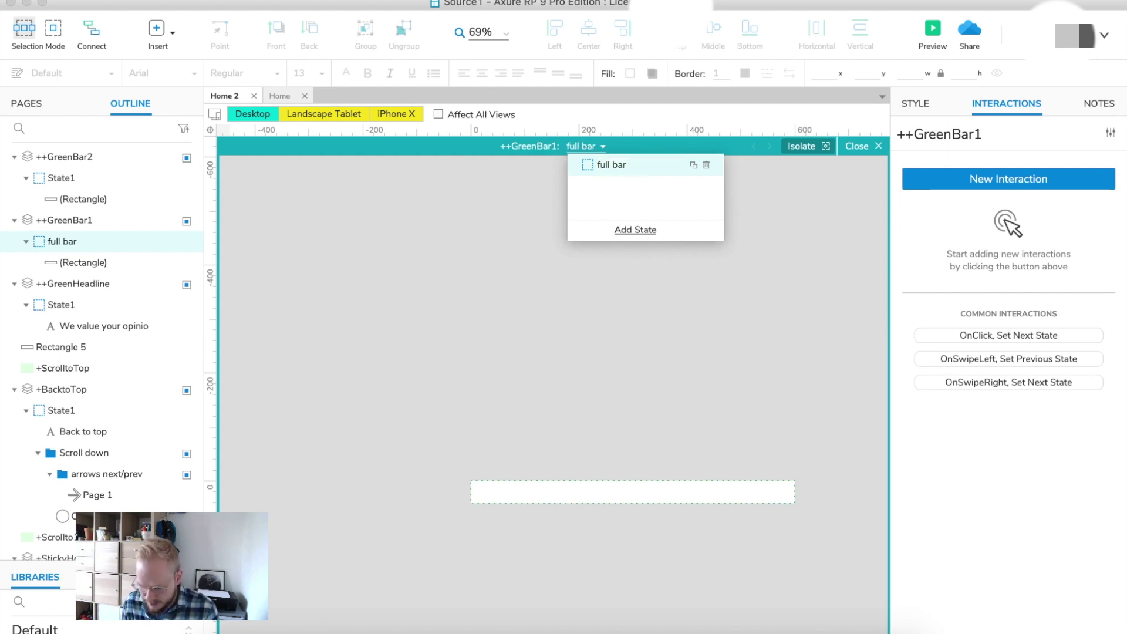
left_click(650, 494)
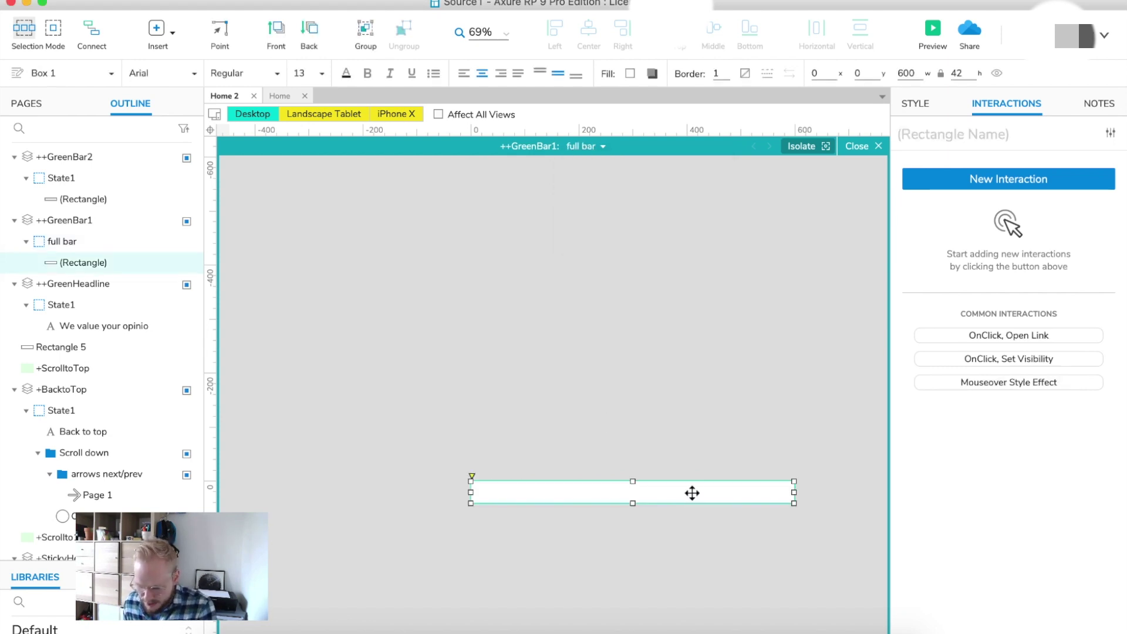
- Add an 'Empty' state, move it above 'full bar', and return to Home 2
left_click(592, 145)
left_click(636, 229)
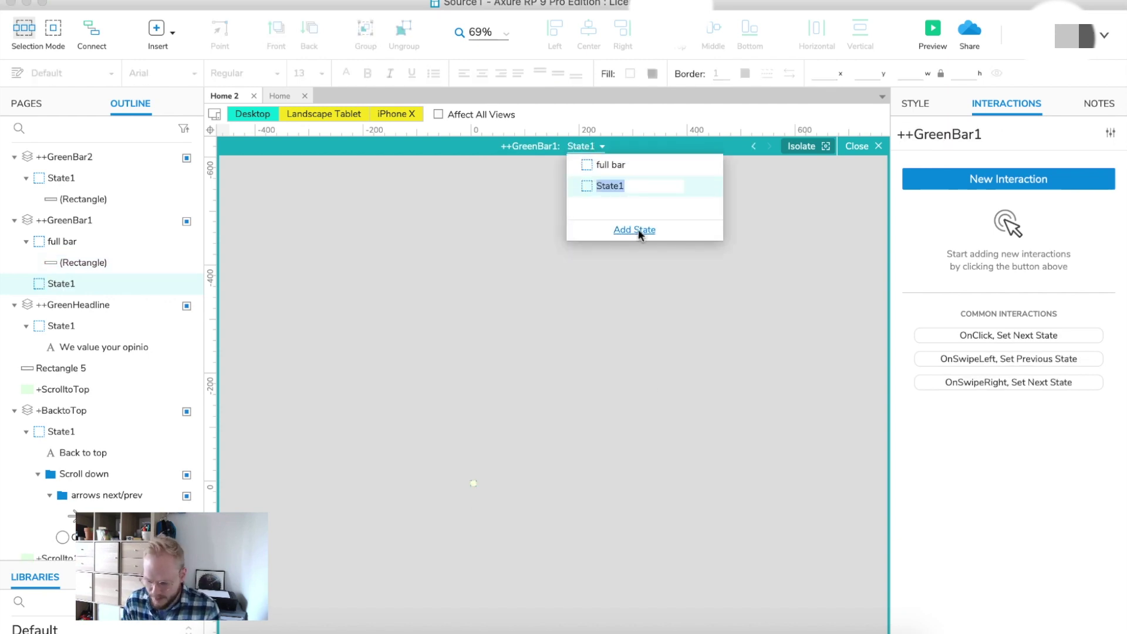
type("Empty")
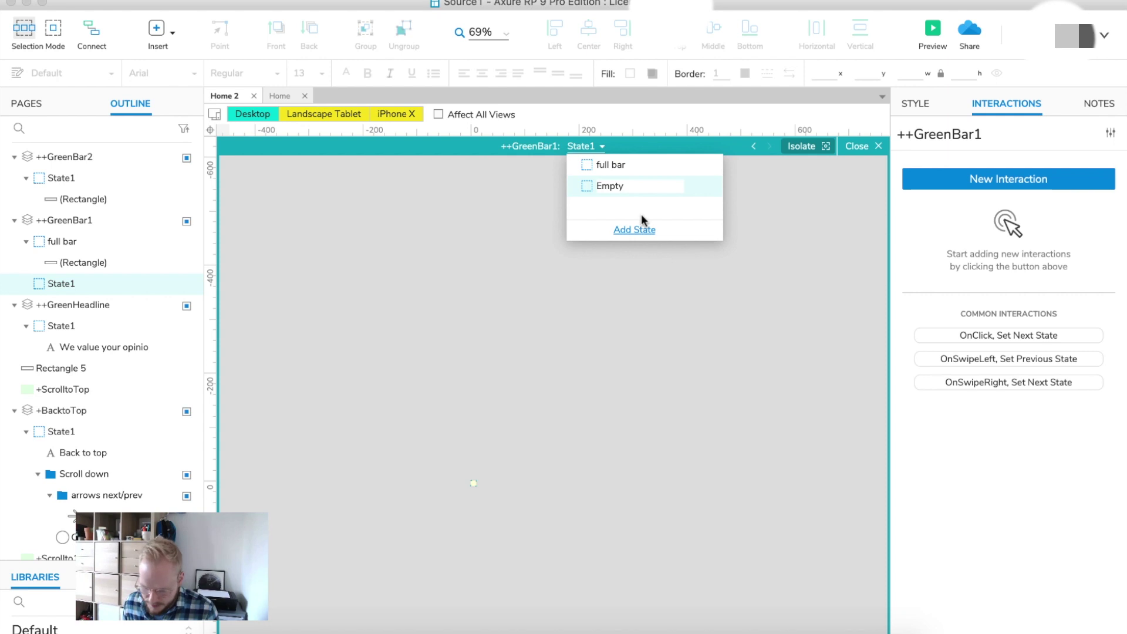
key("Return")
left_click_drag(616, 185, 622, 159)
left_click(534, 422)
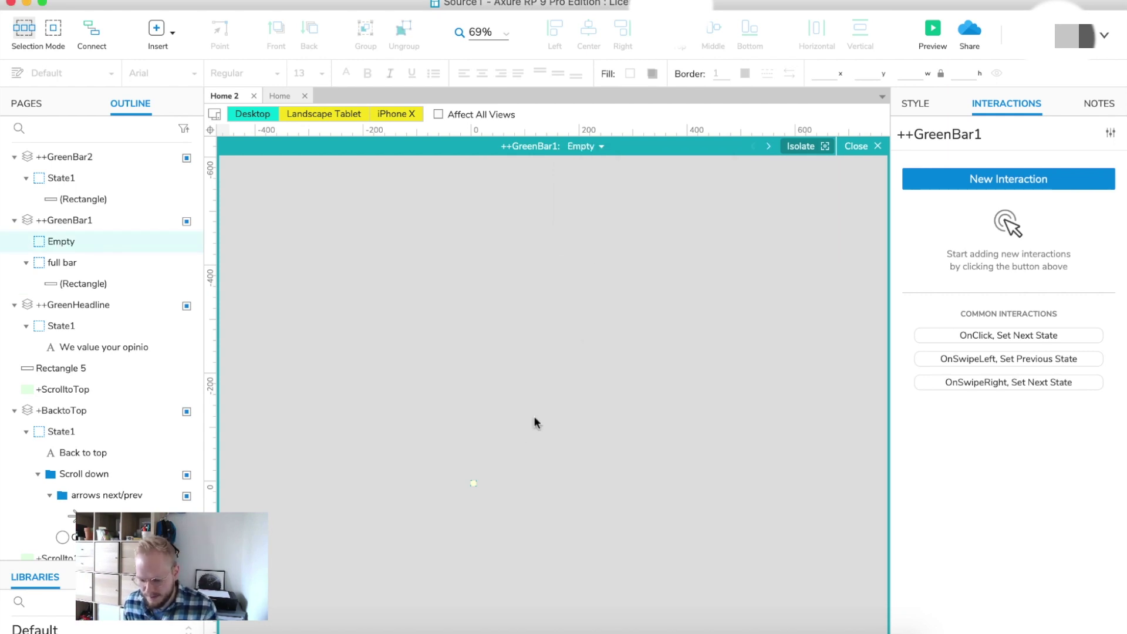
left_click(877, 146)
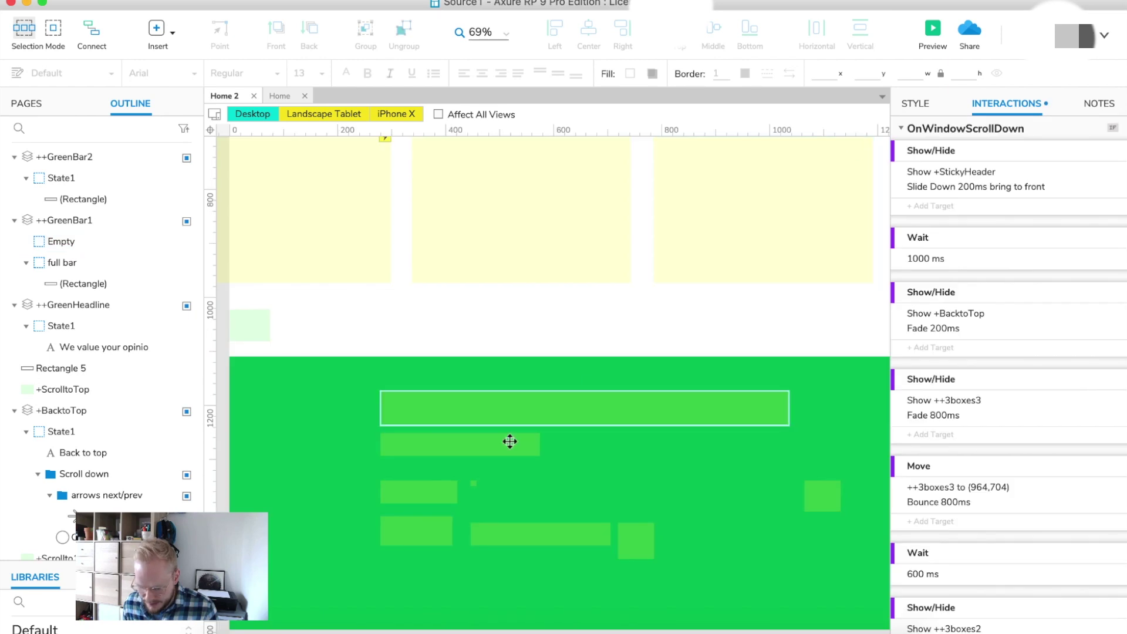
- Resize ++GreenBar1 to 600 by 57 and select Arrow down to view its click actions
left_click_drag(472, 483, 796, 512)
left_click(773, 526)
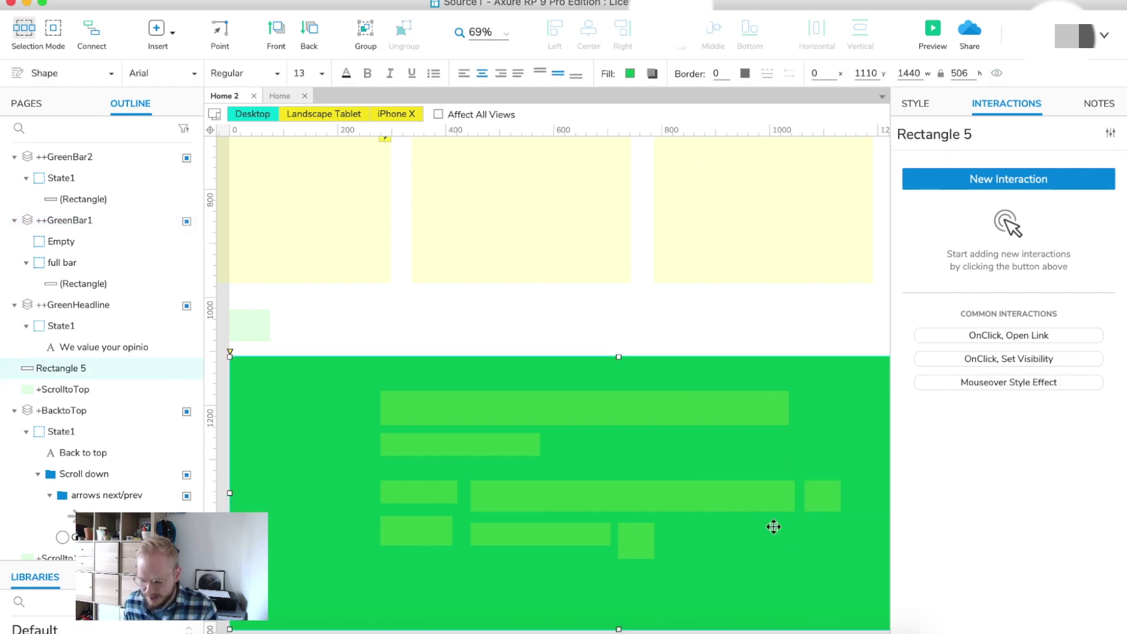
left_click(731, 495)
left_click(707, 465)
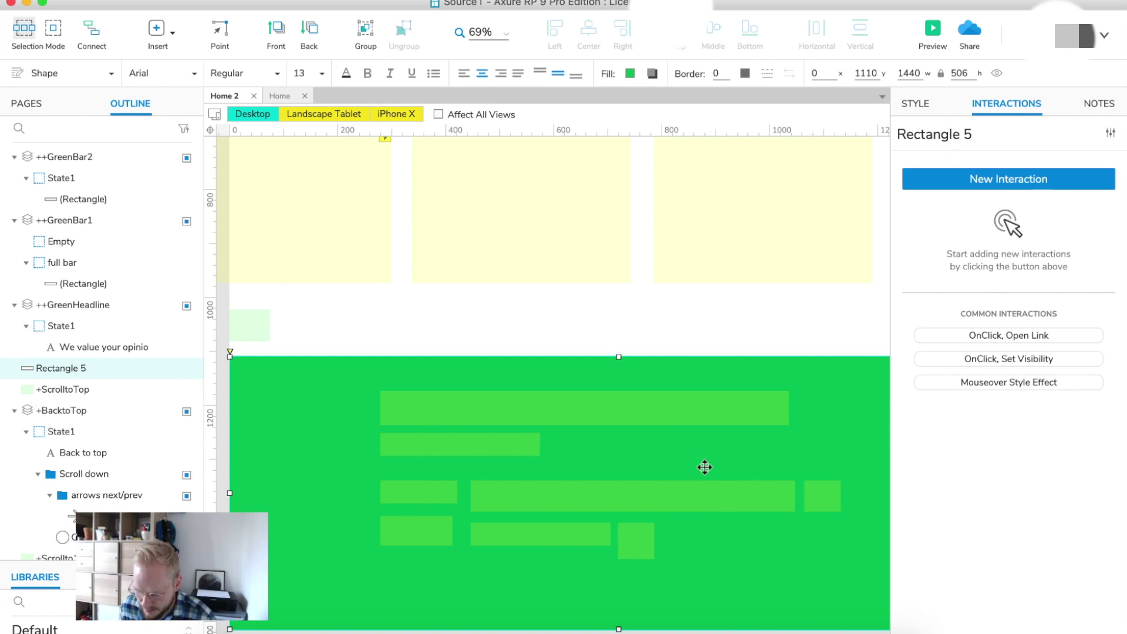
scroll(669, 438, "up", 3)
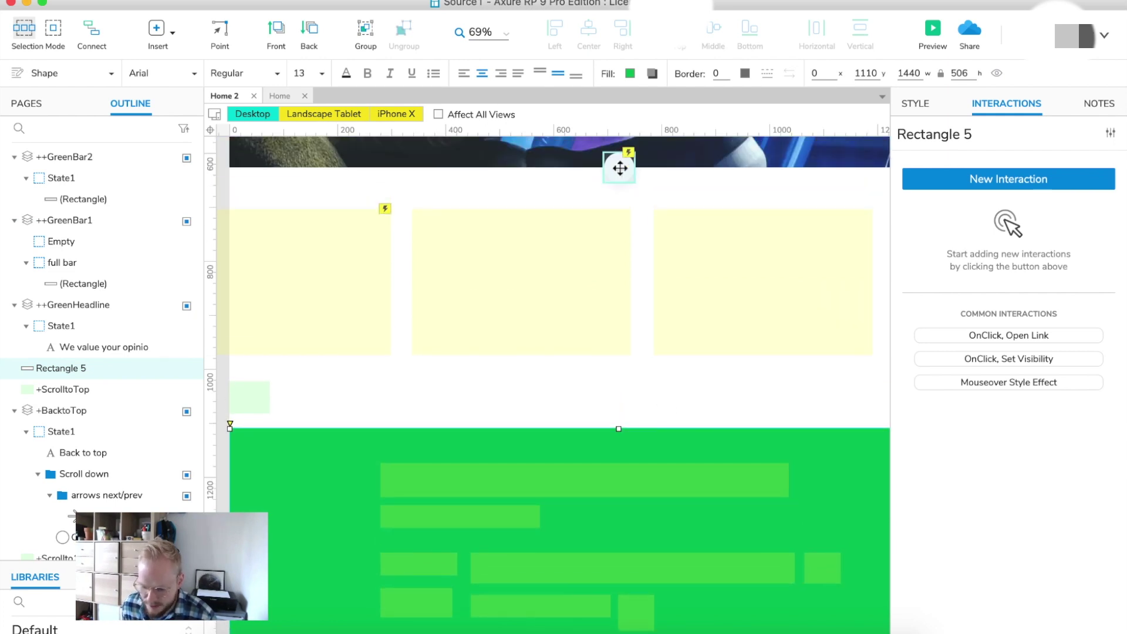
left_click(617, 166)
scroll(976, 473, "down", 5)
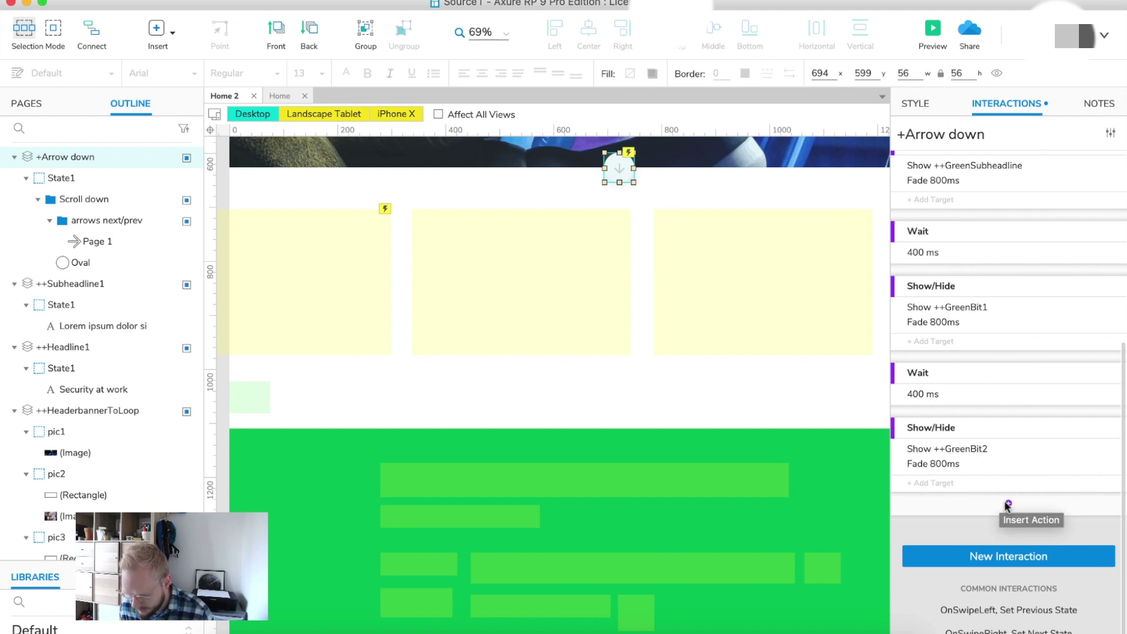
- Add a 600 ms Wait after the ++GreenBit2 fade-in
left_click(1008, 505)
scroll(1019, 546, "down", 10)
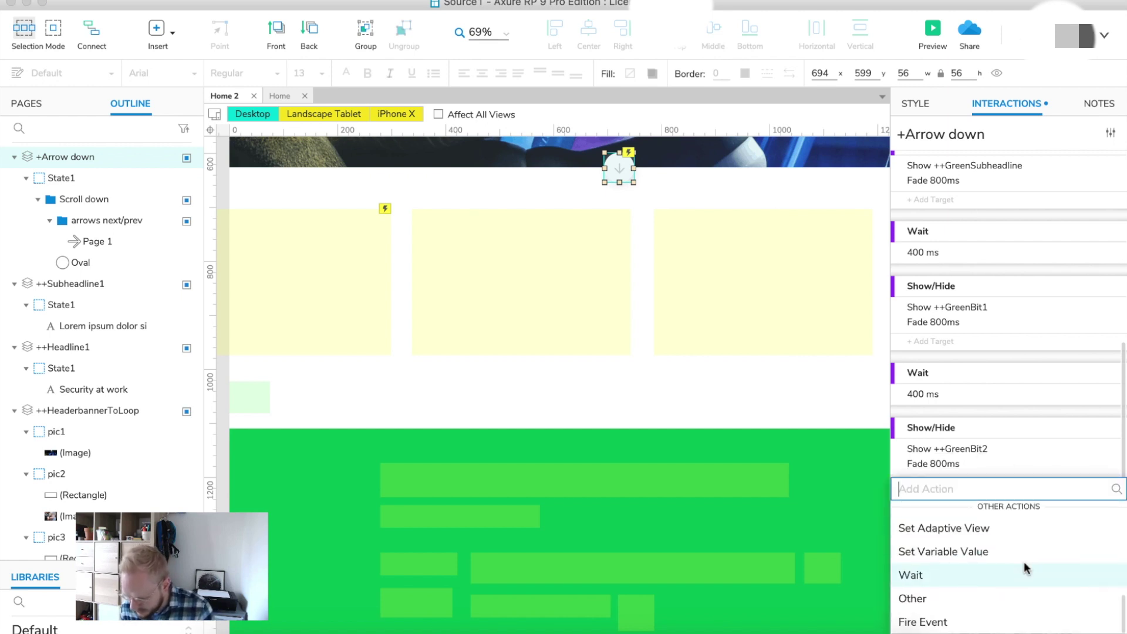
left_click(953, 577)
double_click(942, 575)
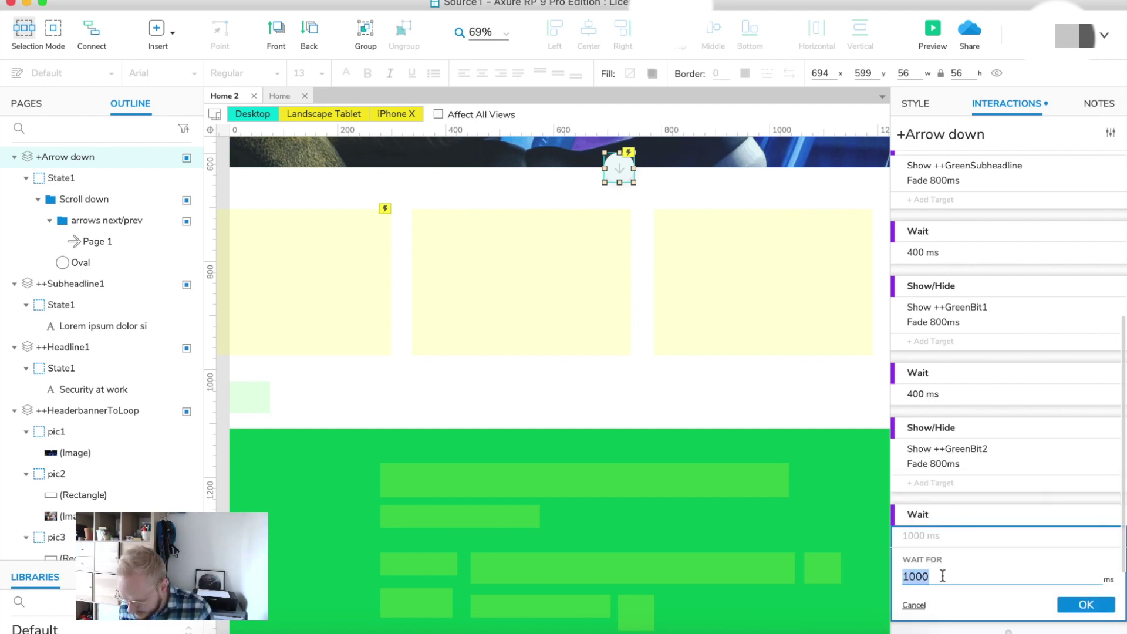
type("500")
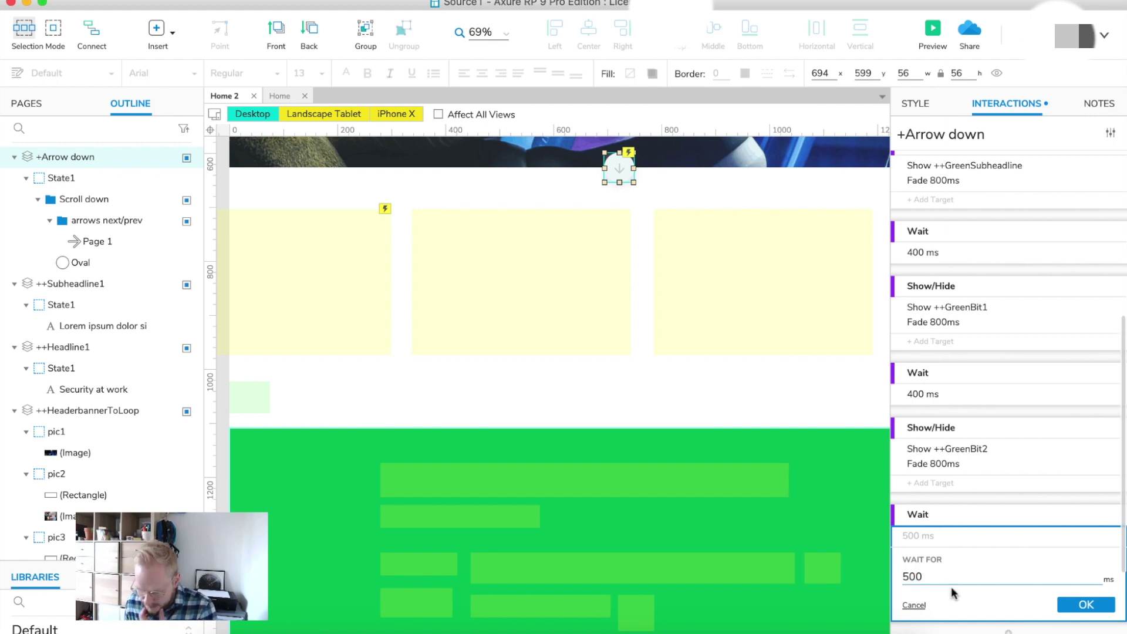
double_click(914, 575)
type("6000")
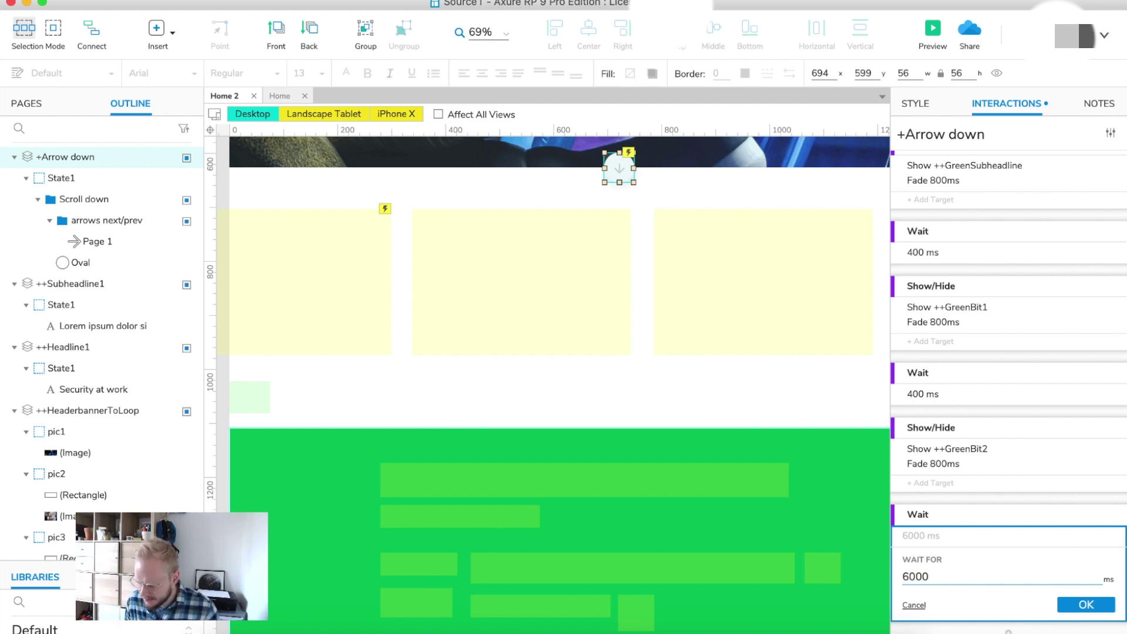
key("BackSpace")
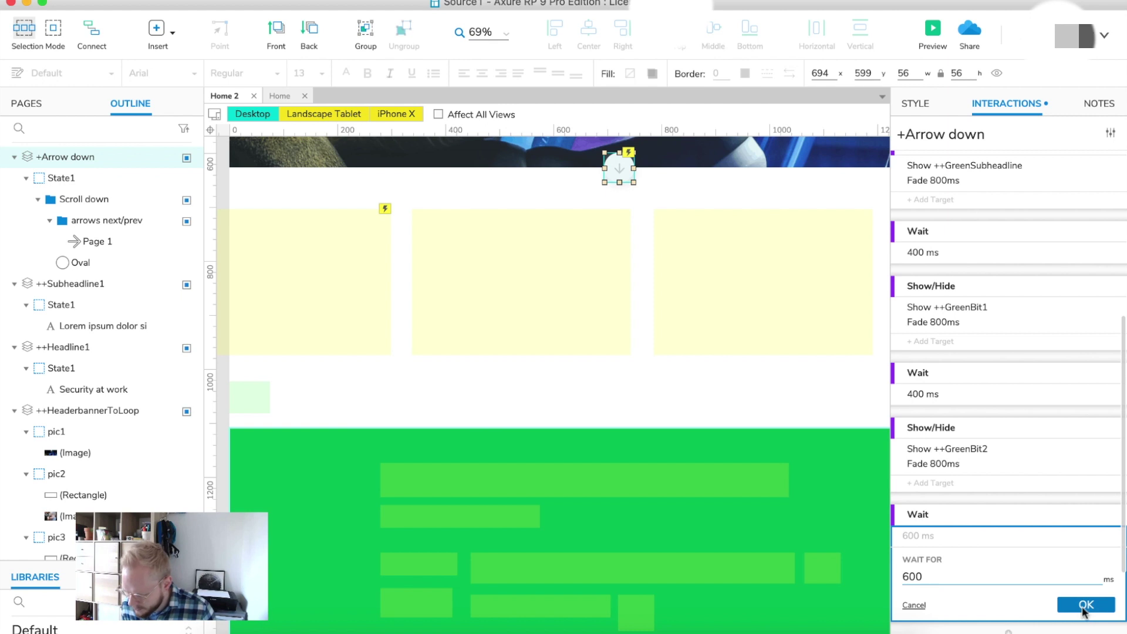
left_click(1086, 604)
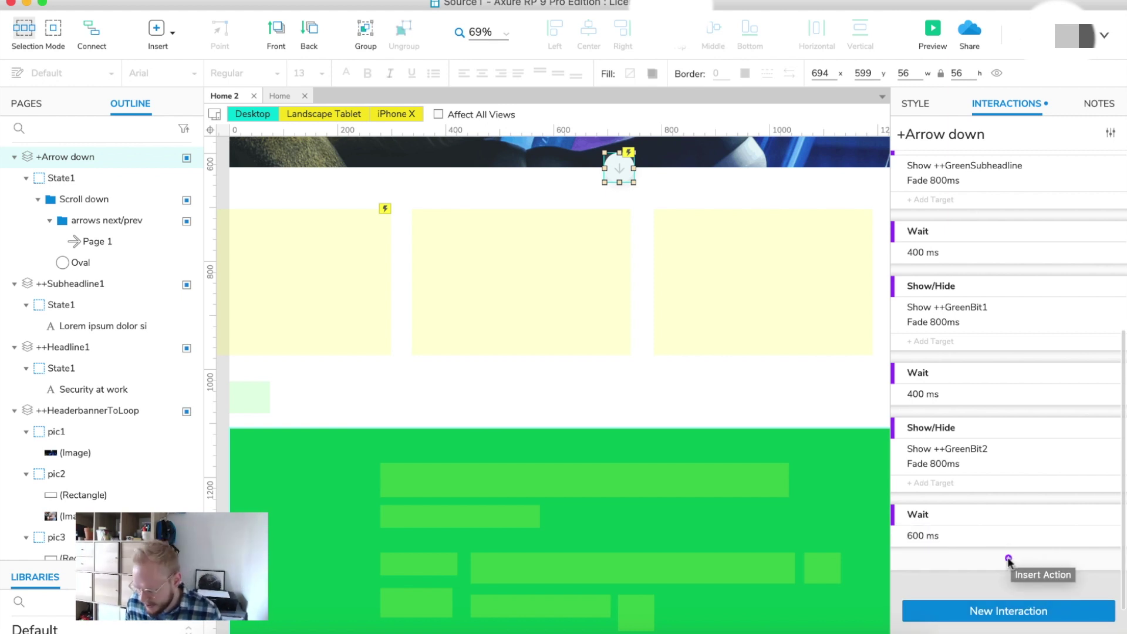
- Insert a Set Panel State action after the 600 ms wait
scroll(1009, 558, "down", 1)
left_click(1008, 531)
scroll(980, 558, "down", 4)
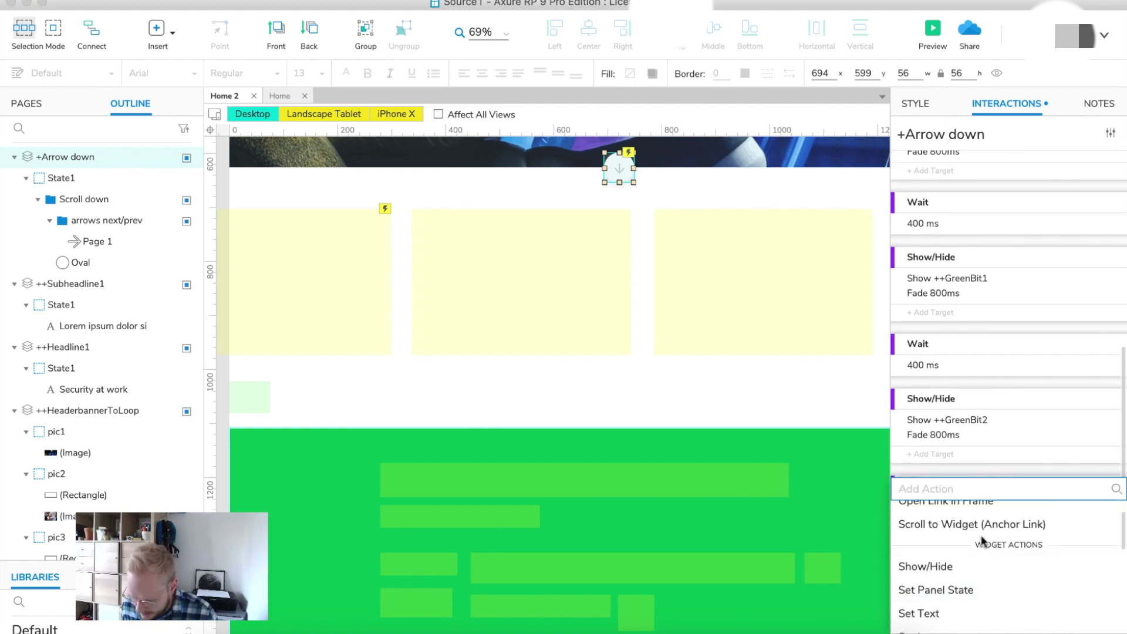
left_click(956, 555)
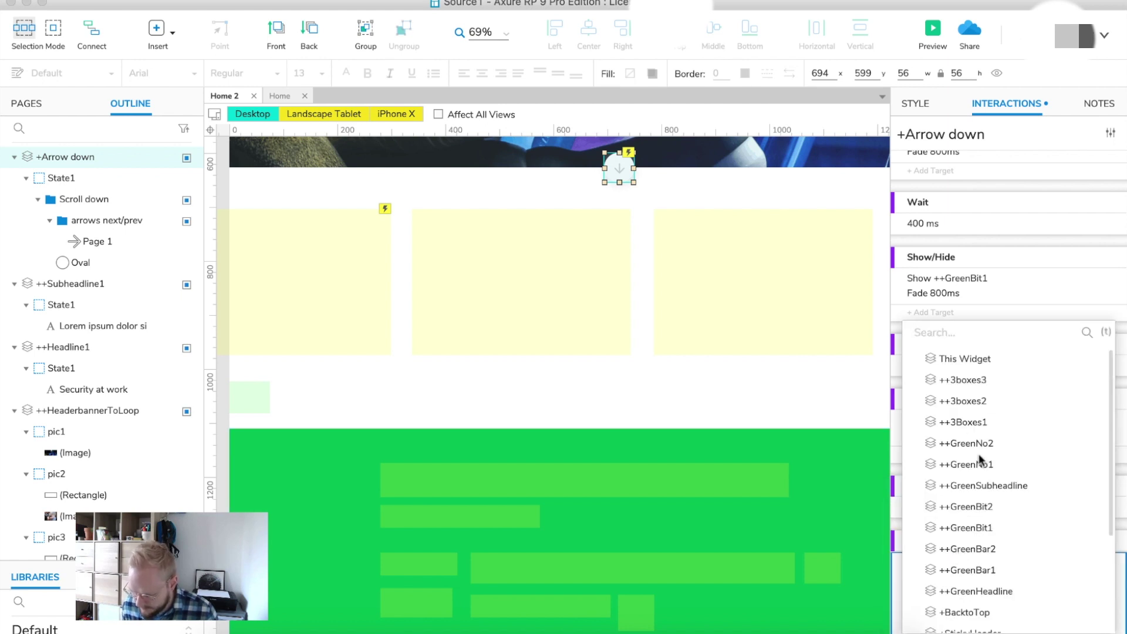
- Target ++GreenBar1's 'full bar' state with a Slide Right entrance and no exit animation
left_click(986, 571)
left_click(979, 571)
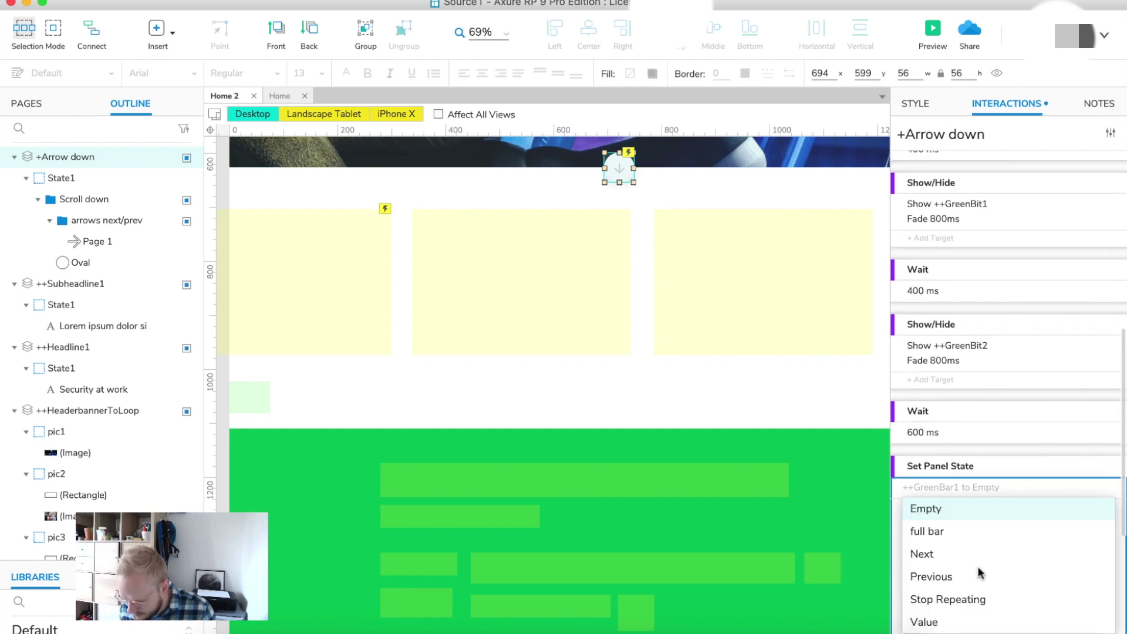
left_click(945, 531)
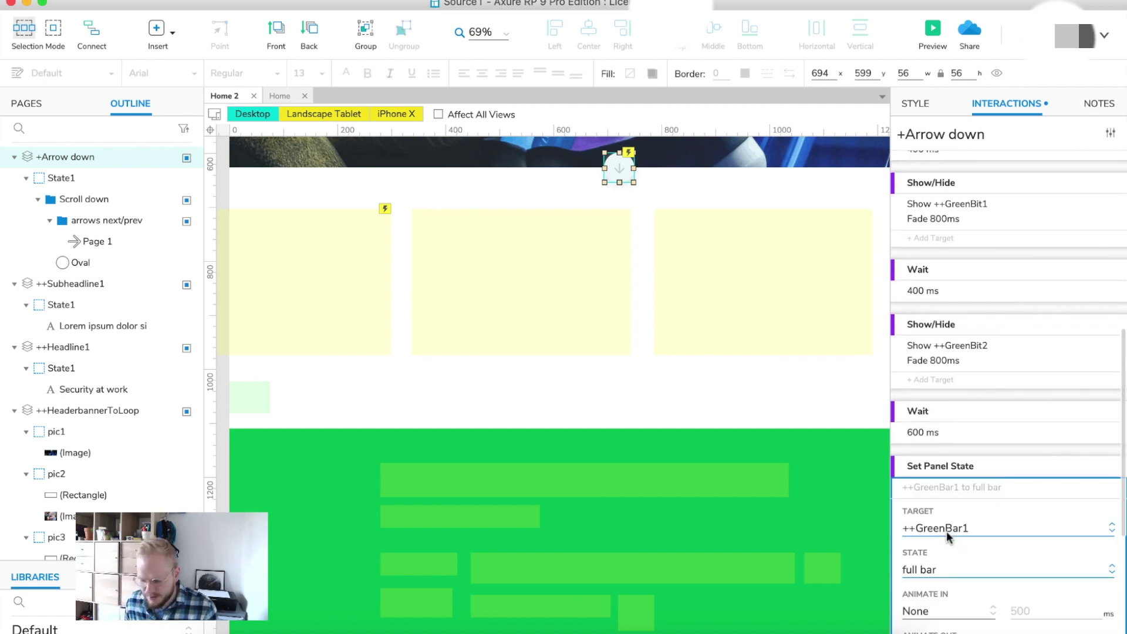
scroll(964, 540, "down", 3)
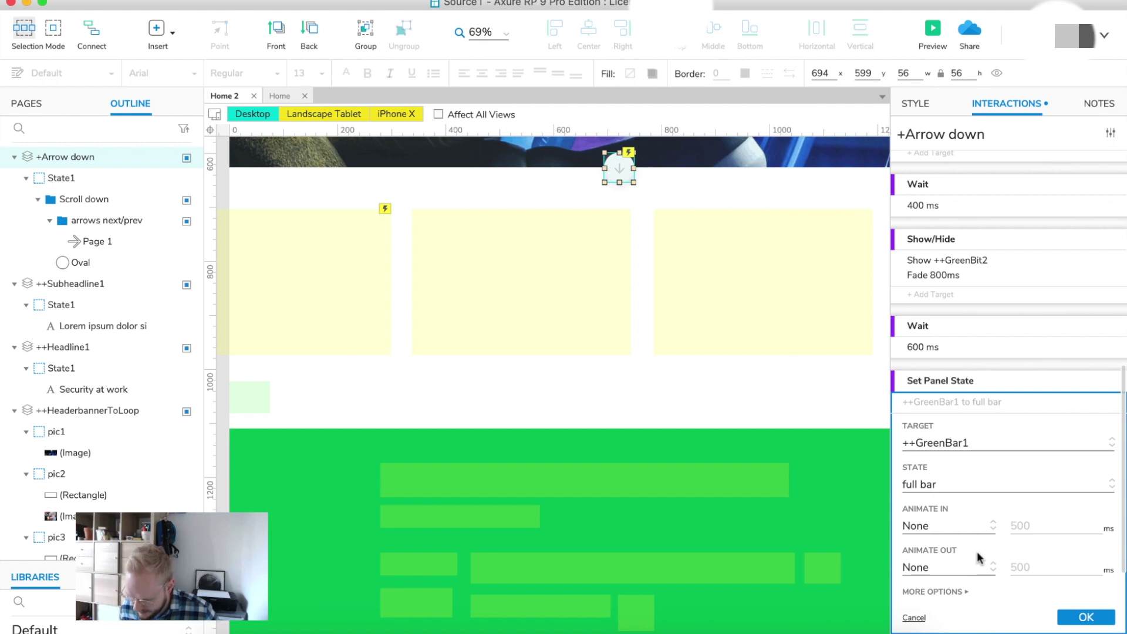
left_click(960, 527)
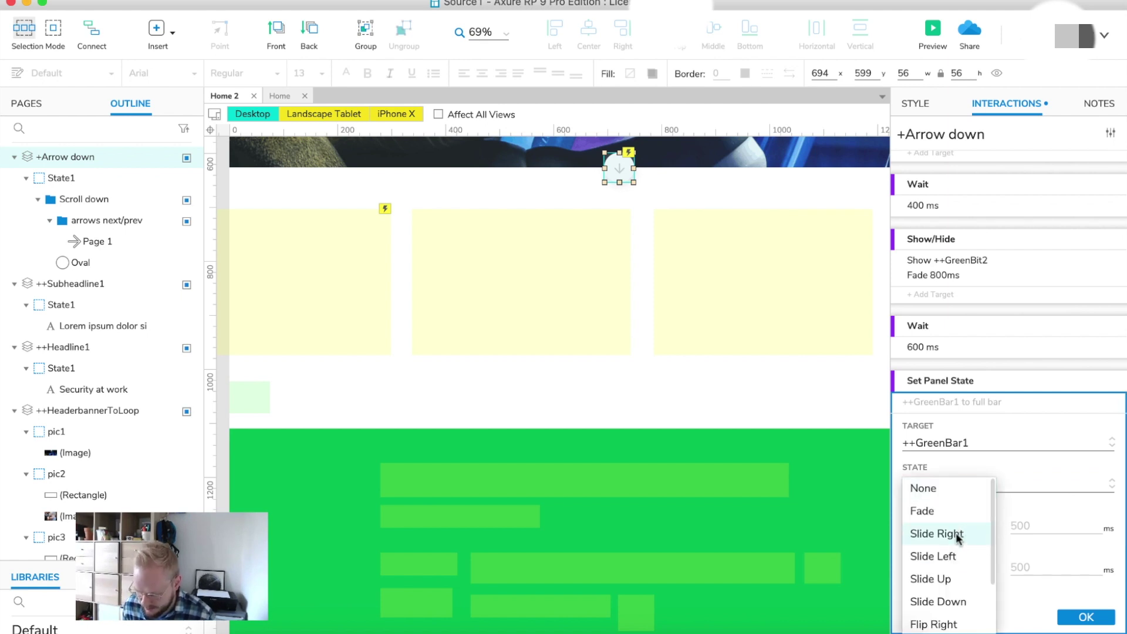
left_click(961, 533)
scroll(960, 537, "down", 1)
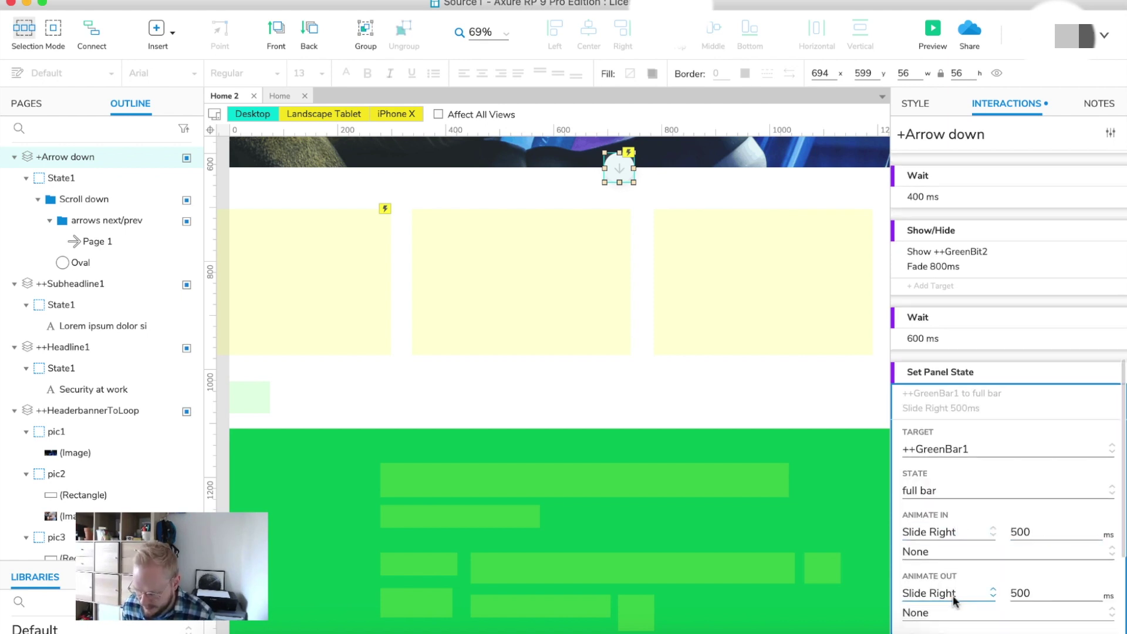
left_click(963, 565)
scroll(946, 528, "down", 1)
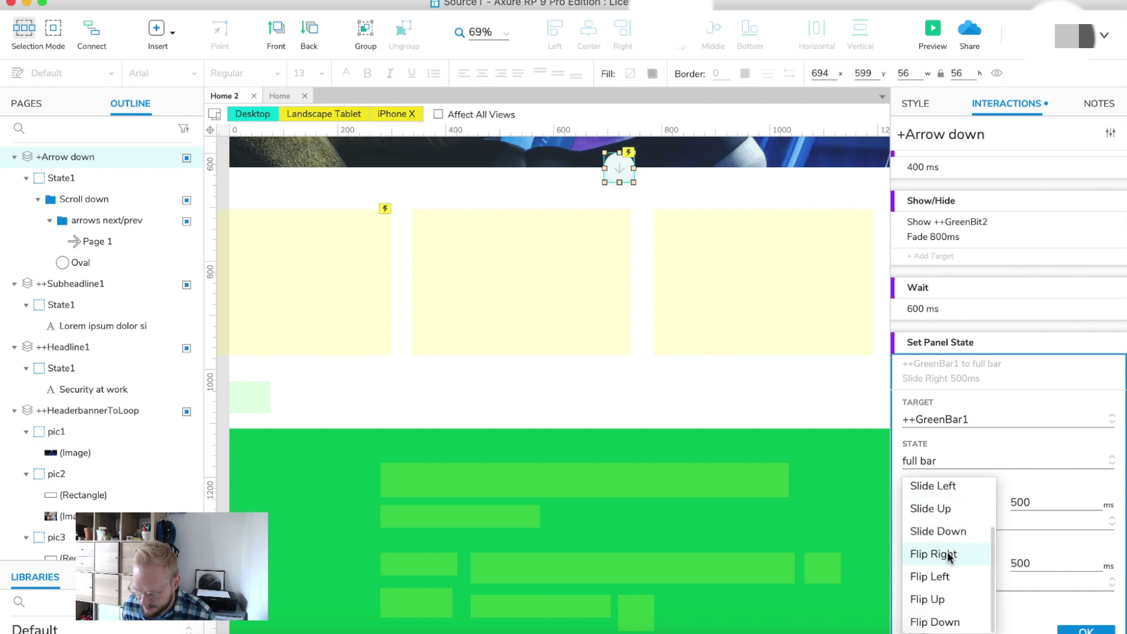
scroll(947, 517, "up", 3)
left_click(943, 492)
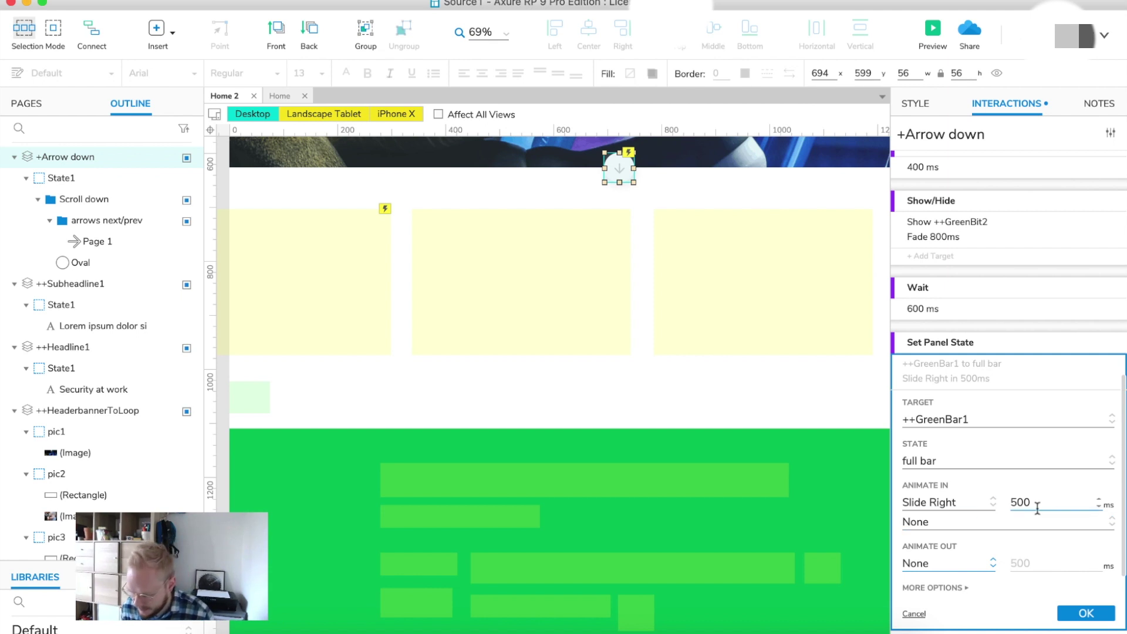
- Make the slide 400 ms Ease In Cubic, enable Show panel if hidden, and preview
key("Tab")
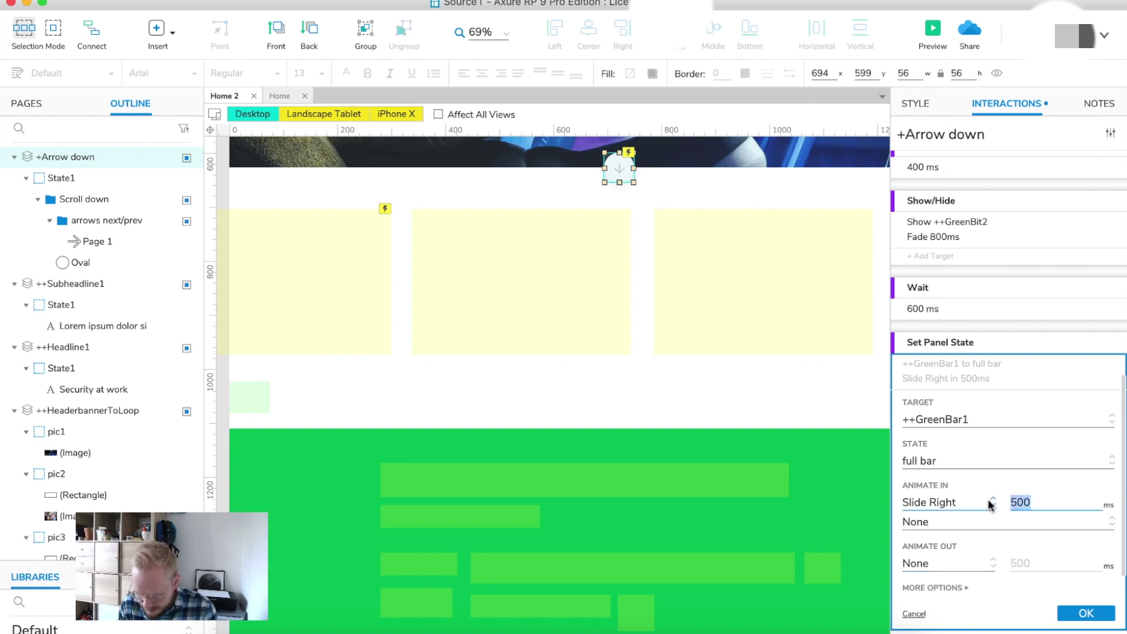
type("400")
left_click(970, 522)
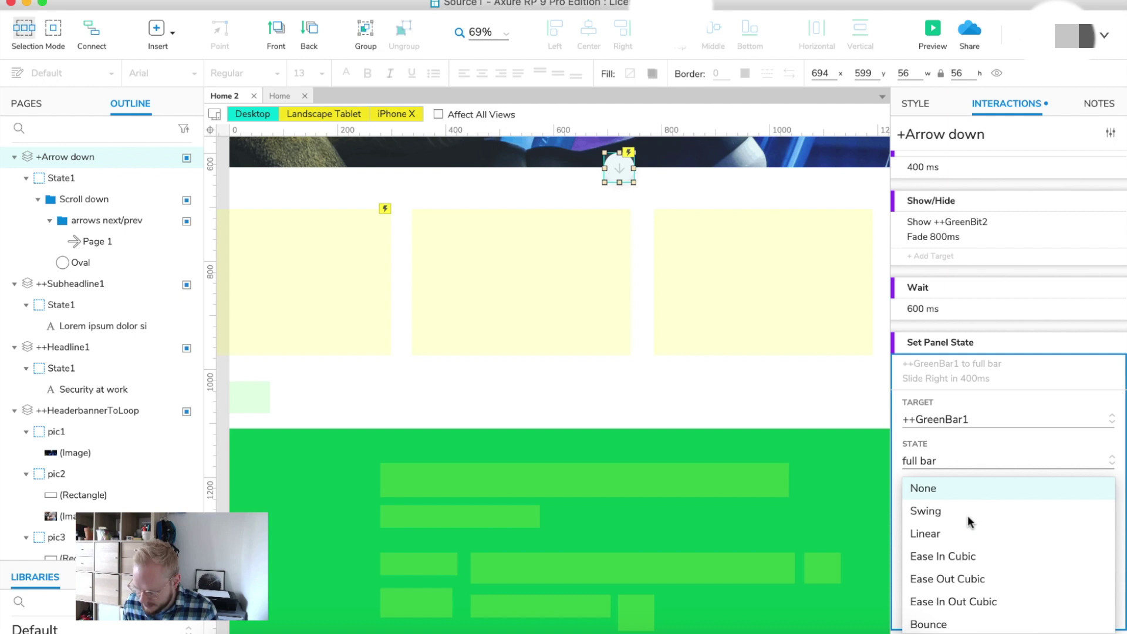
left_click(977, 555)
scroll(952, 554, "down", 1)
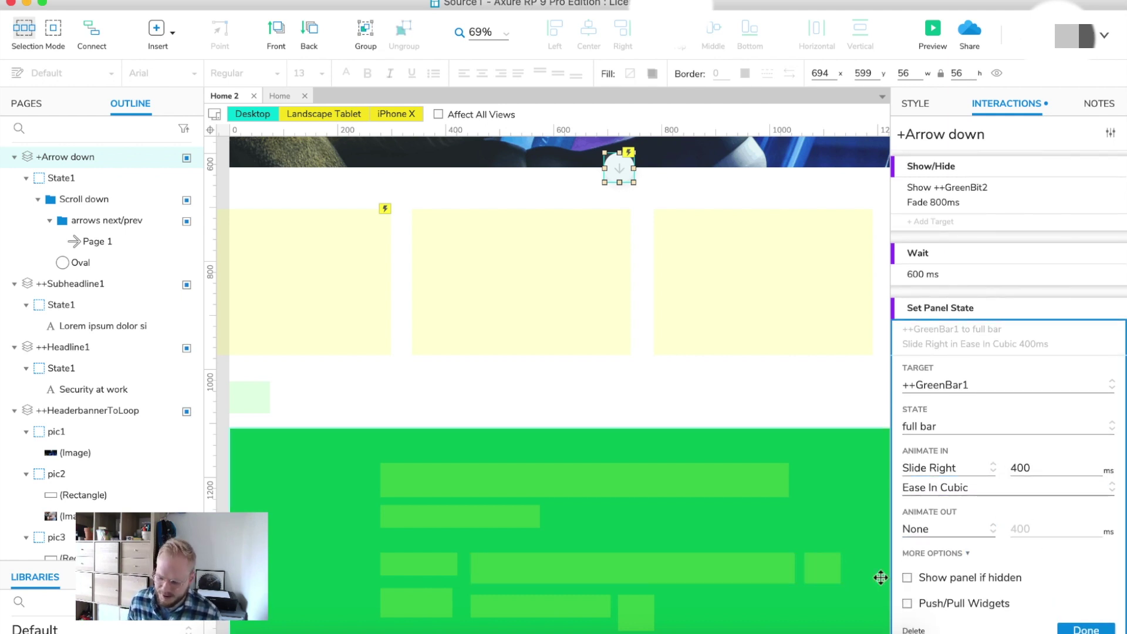
left_click(907, 578)
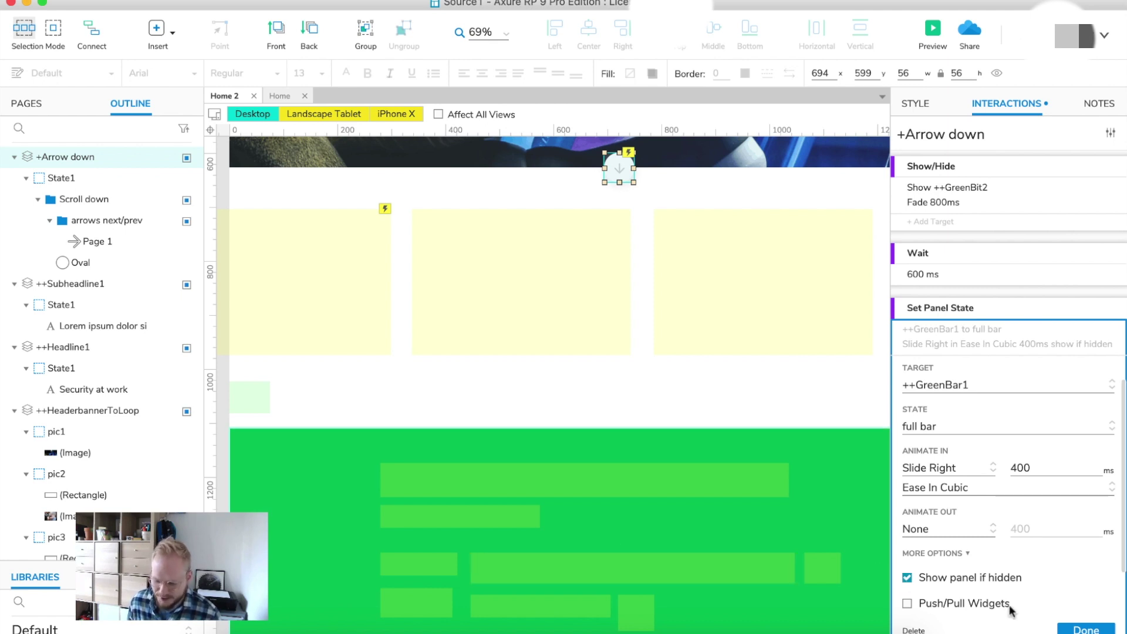
left_click(1086, 630)
left_click(932, 30)
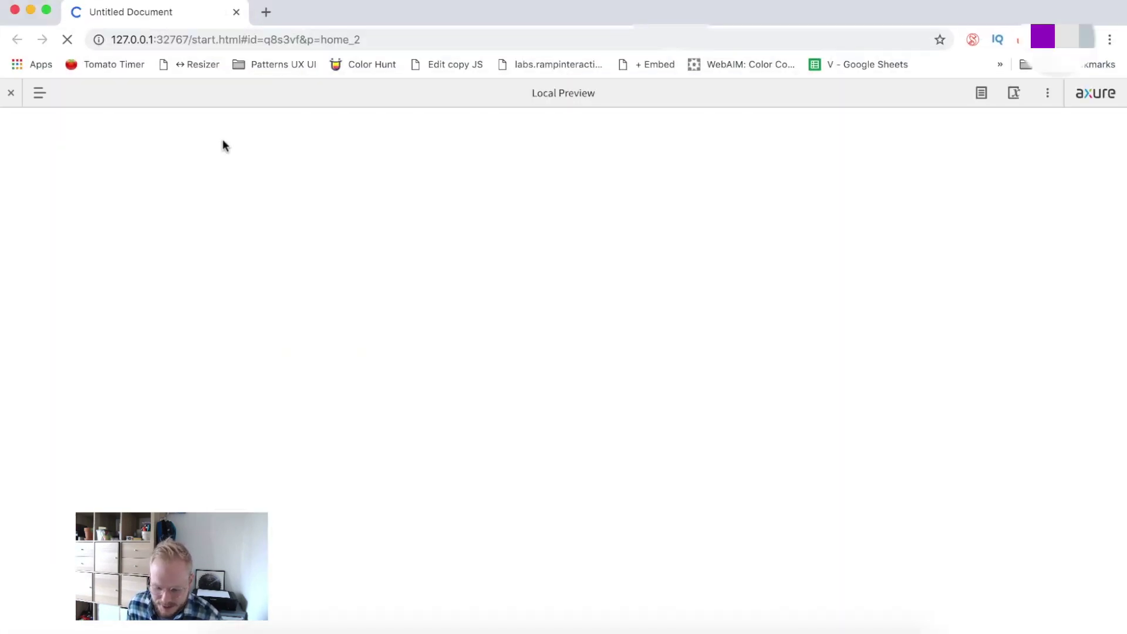
- Collapse the preview toolbar, scroll to the performance section to watch the FY 2017 bar, then close the preview
left_click(10, 94)
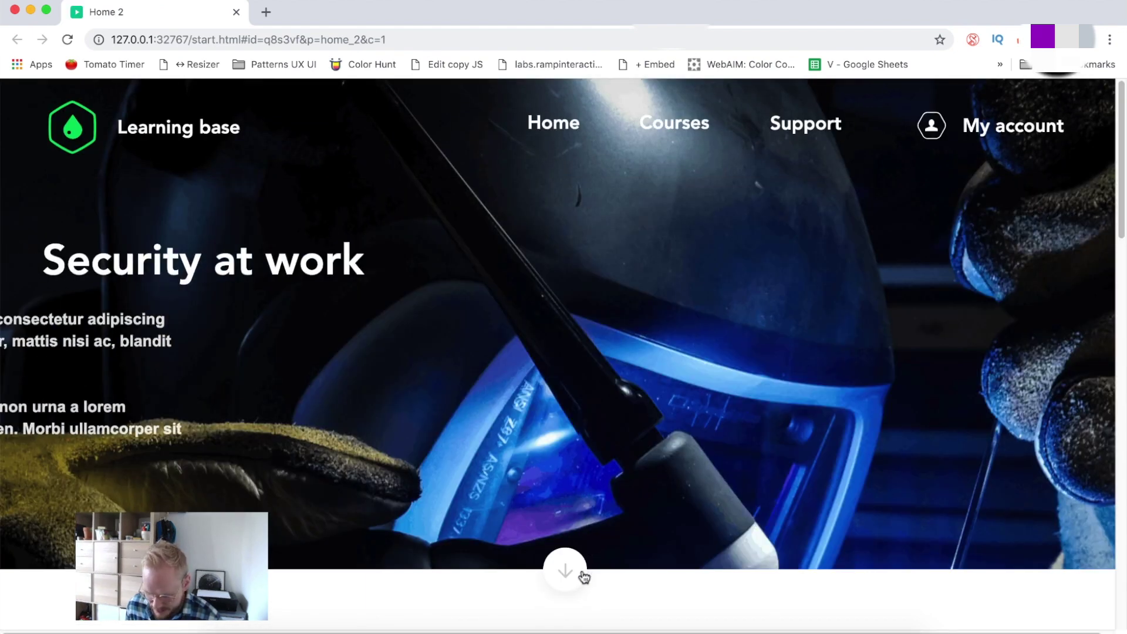
left_click(576, 574)
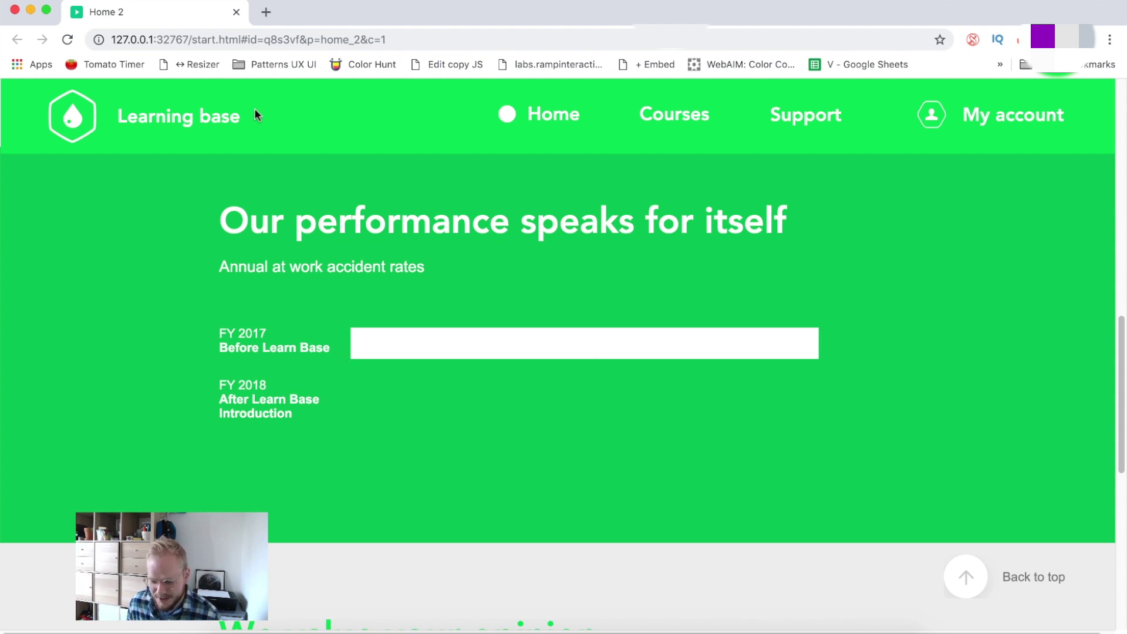
left_click(237, 12)
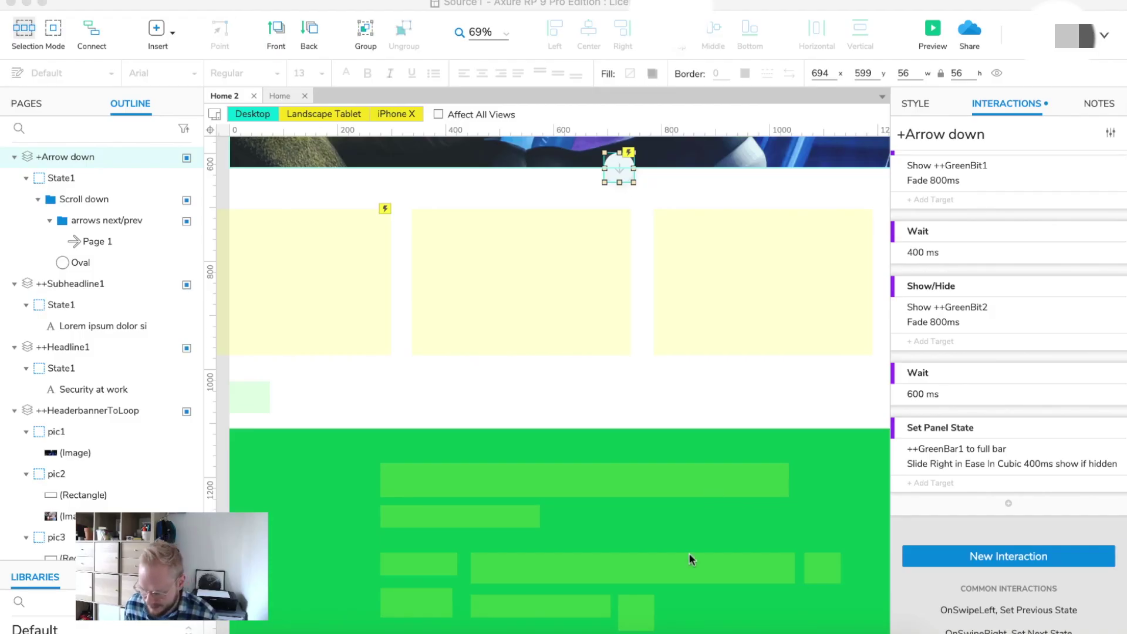
- Change GreenBar1's slide to 800 ms with Ease Out Cubic easing and preview the page
left_click(623, 175)
scroll(979, 480, "down", 2)
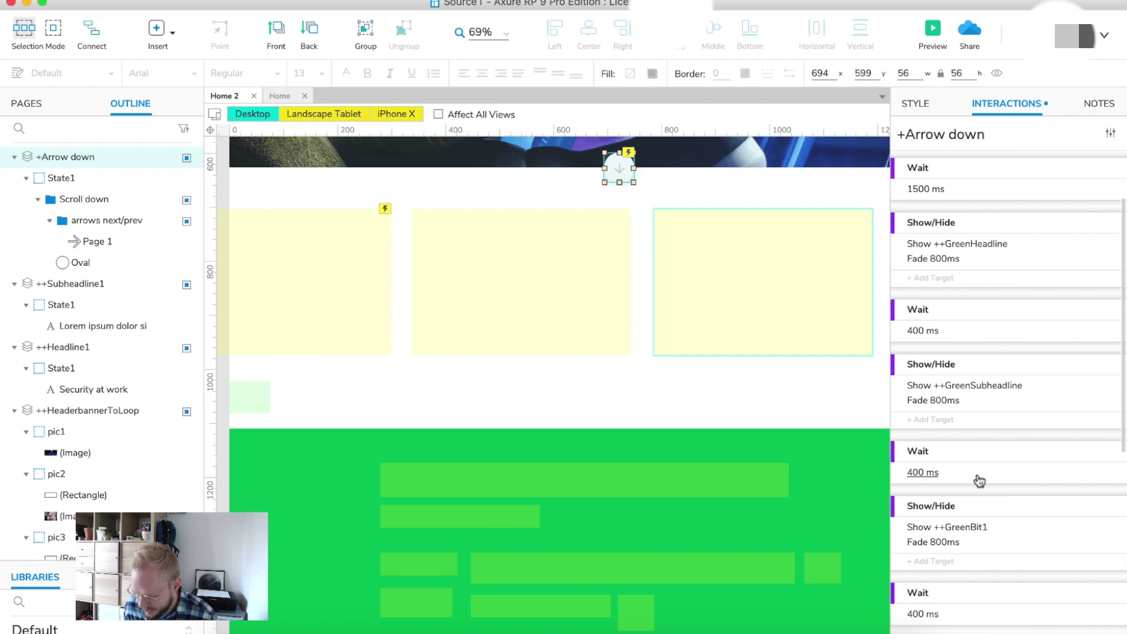
scroll(979, 480, "down", 5)
left_click(976, 466)
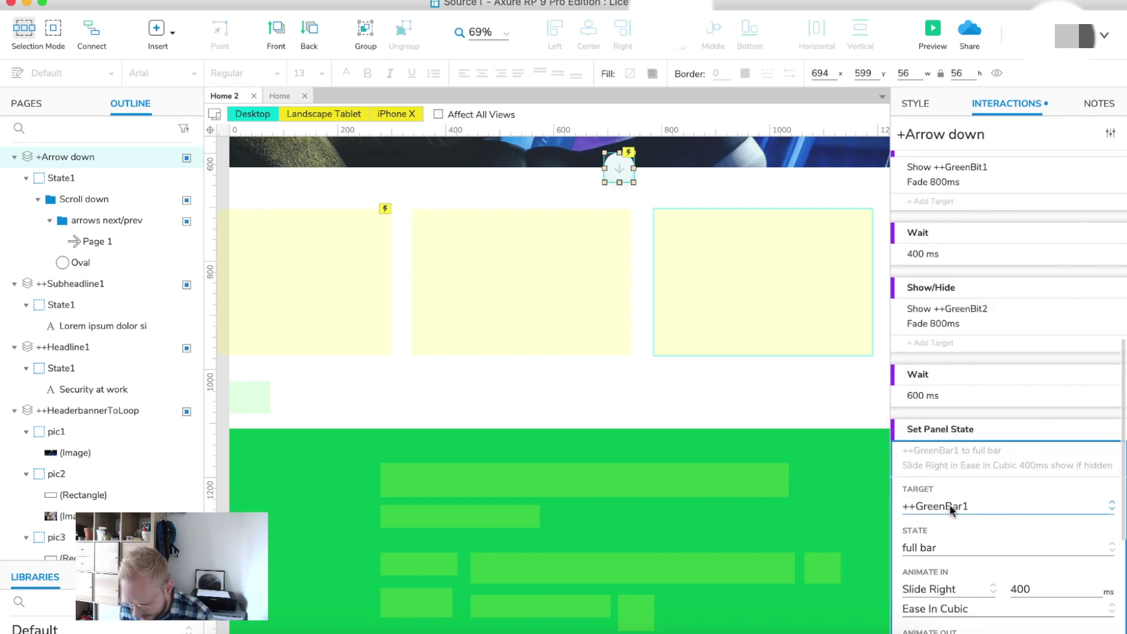
scroll(974, 578, "down", 1)
double_click(1015, 580)
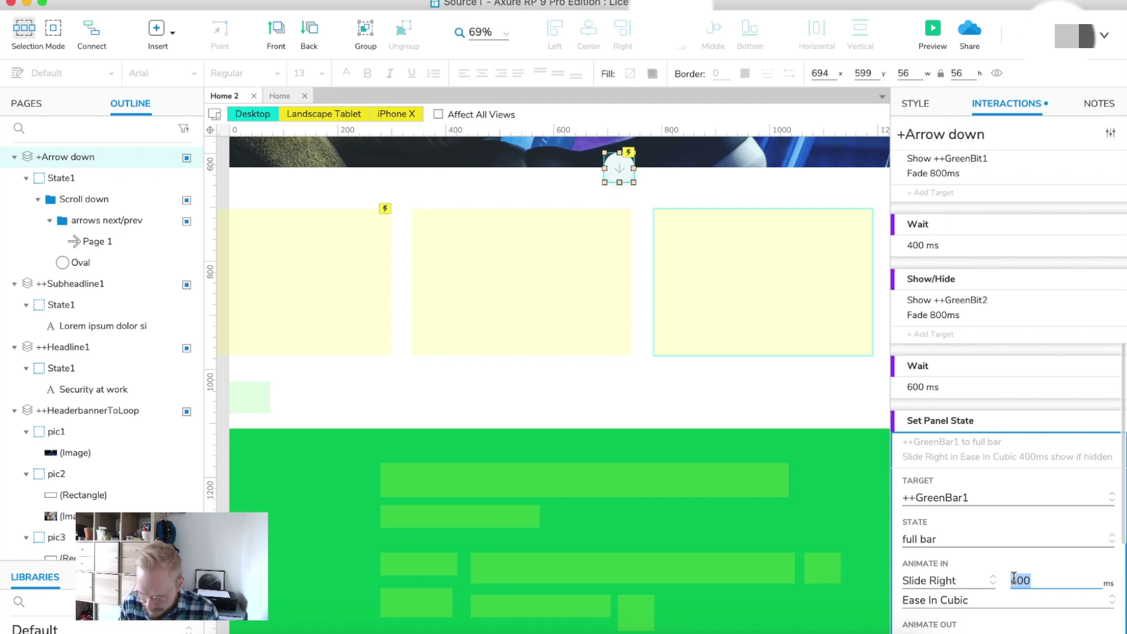
type("800")
scroll(1049, 573, "down", 3)
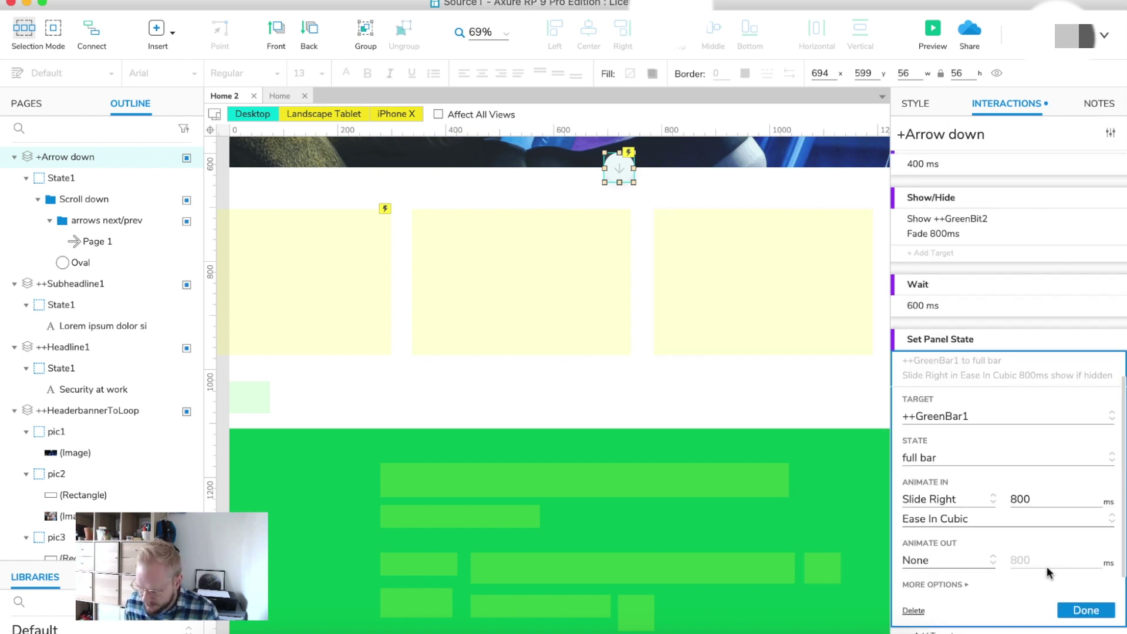
left_click(992, 518)
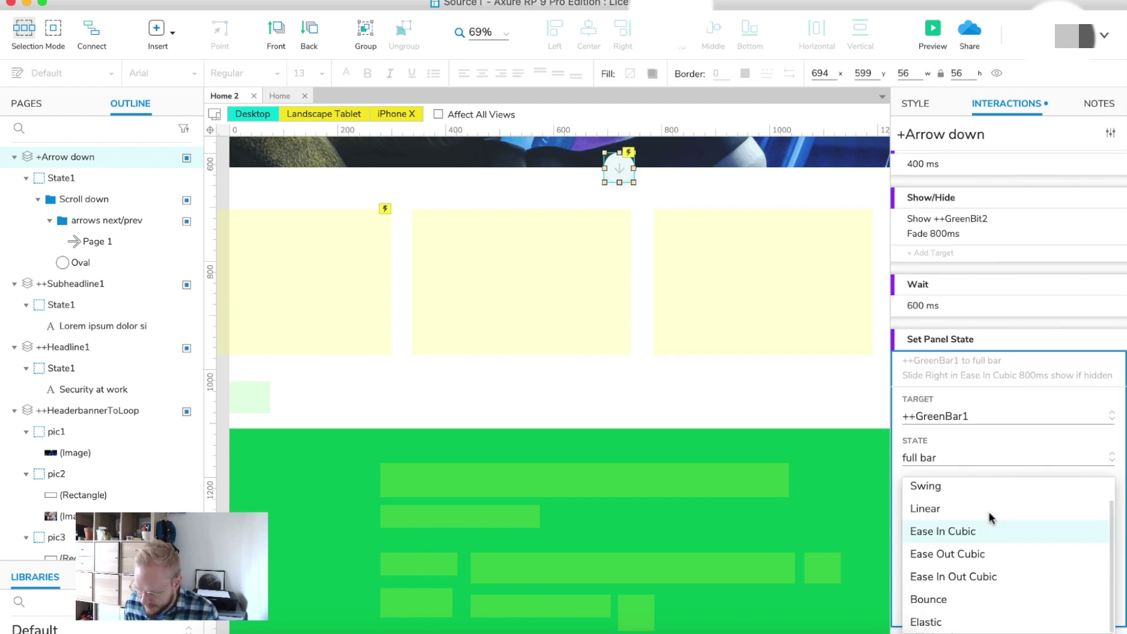
left_click(982, 553)
left_click(1086, 610)
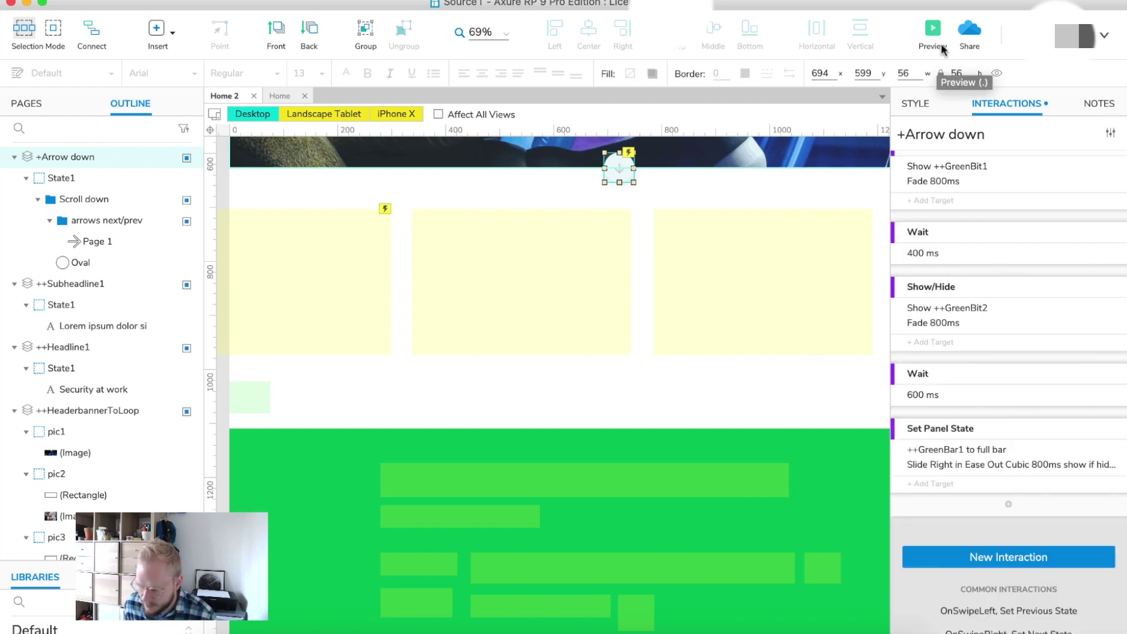
left_click(933, 33)
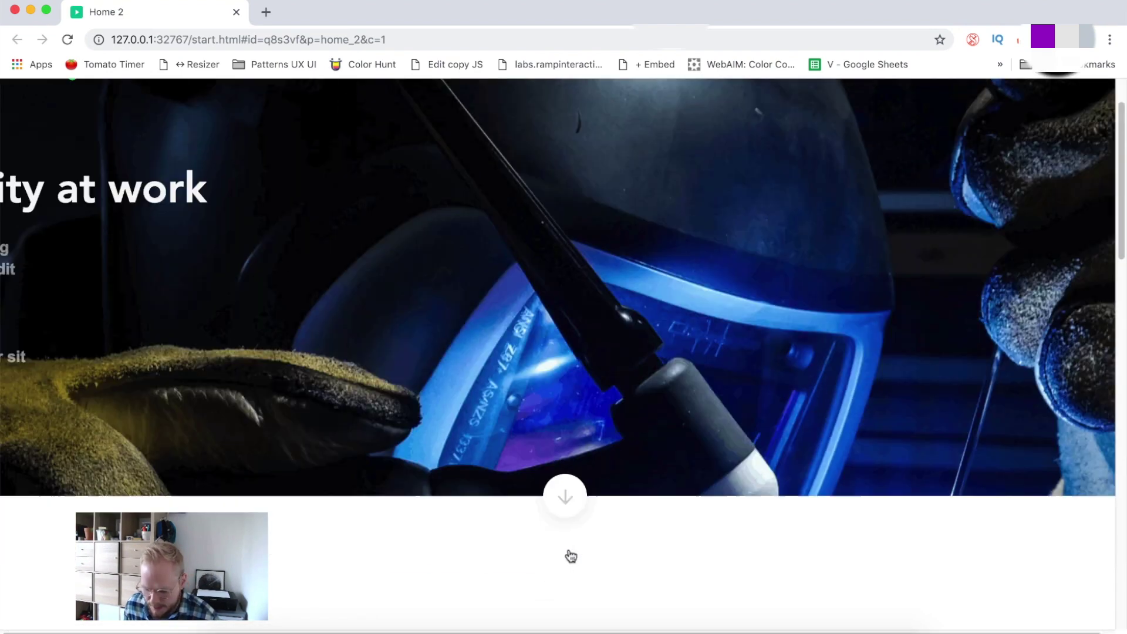
- Watch the FY 2017 bar slide in, select GreenBar2 in the editor, and relaunch the preview
left_click(570, 556)
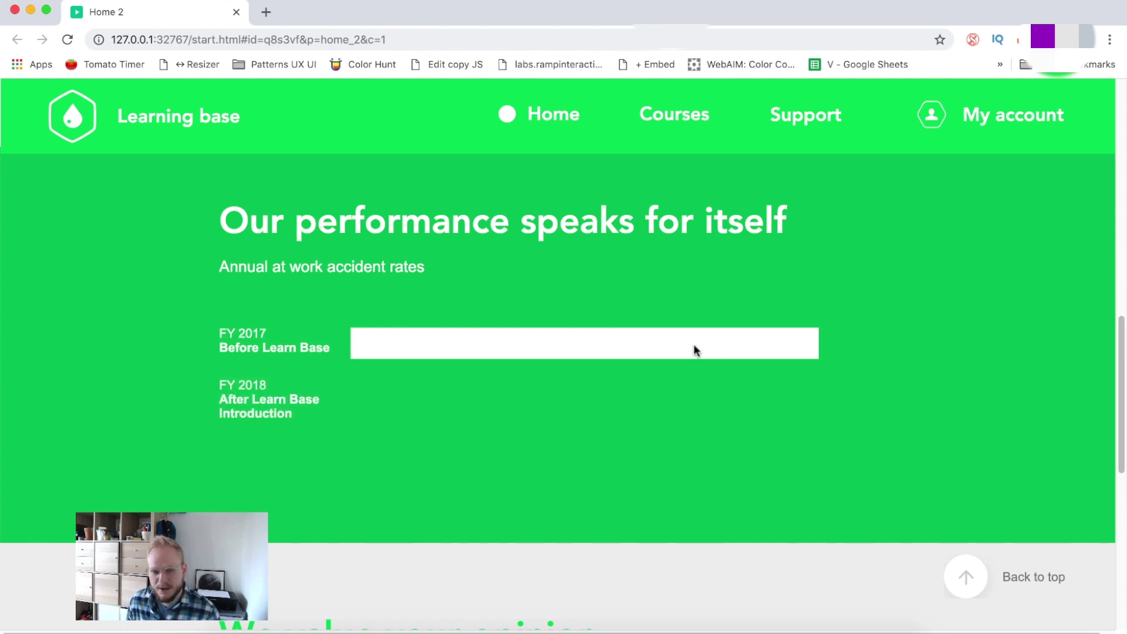
key("super+Tab")
scroll(613, 498, "down", 3)
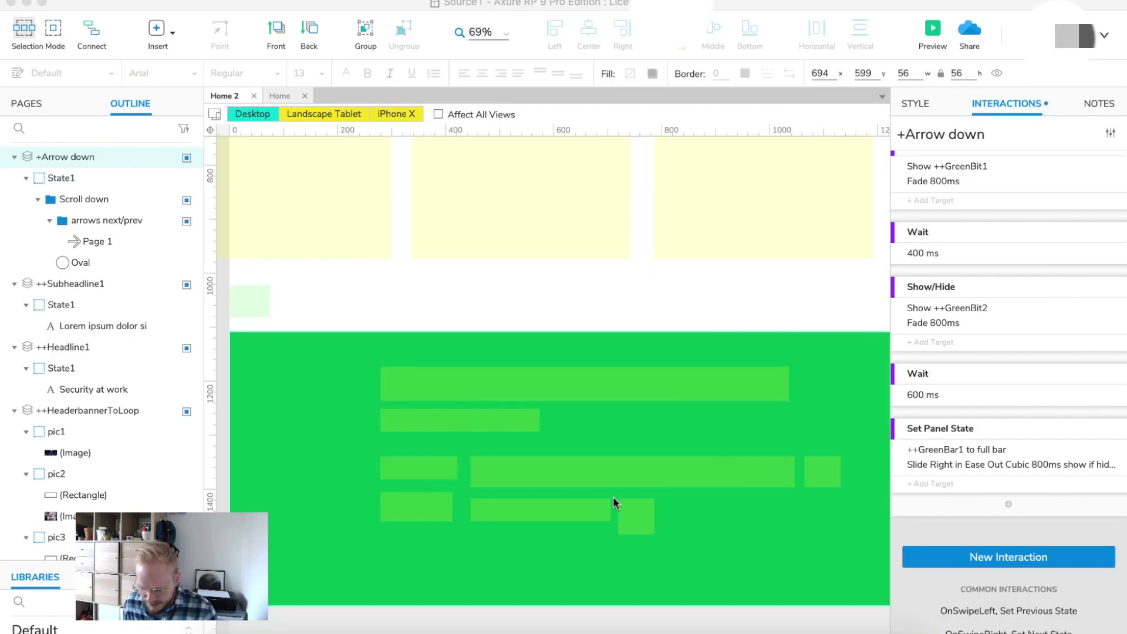
left_click(548, 505)
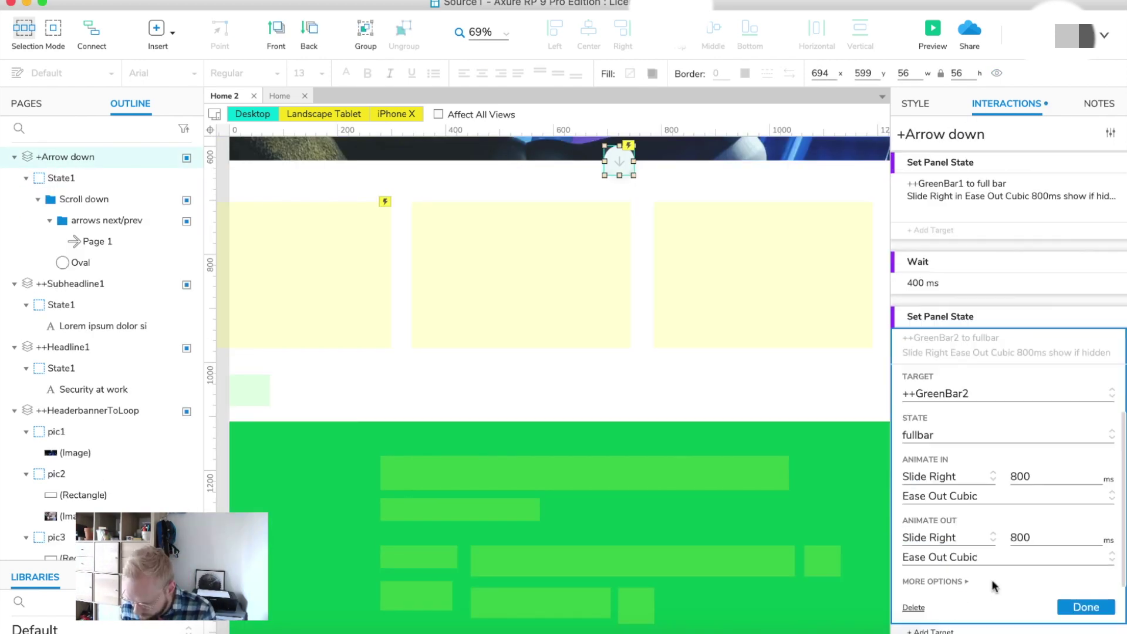
left_click(932, 31)
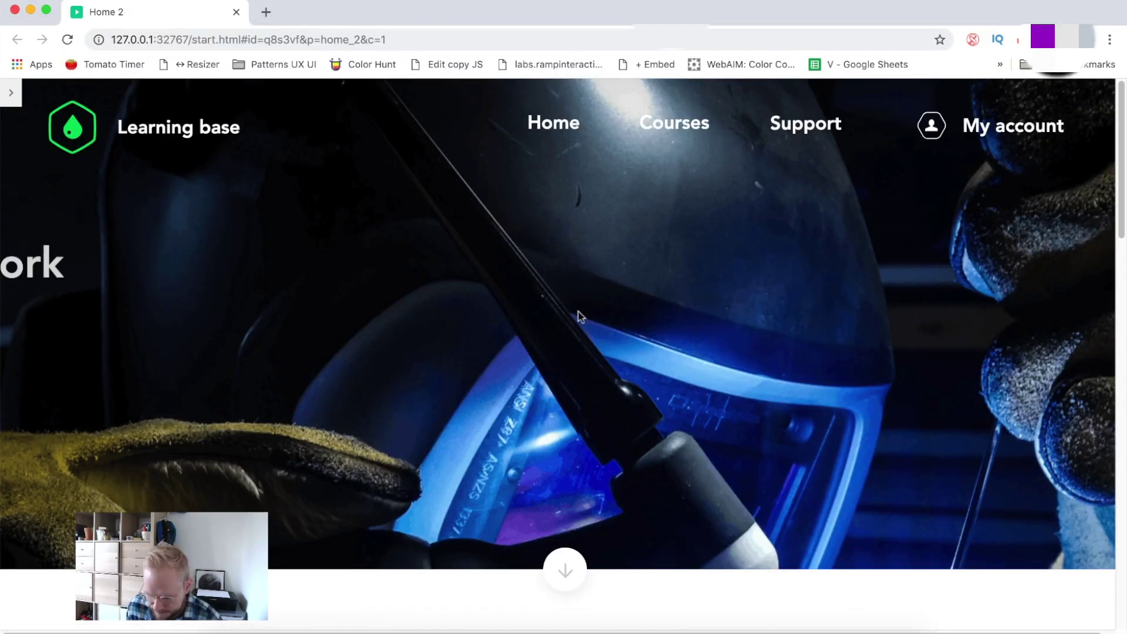
- Scroll the preview to the performance section to watch the FY 2017 and FY 2018 bars slide in
left_click(565, 572)
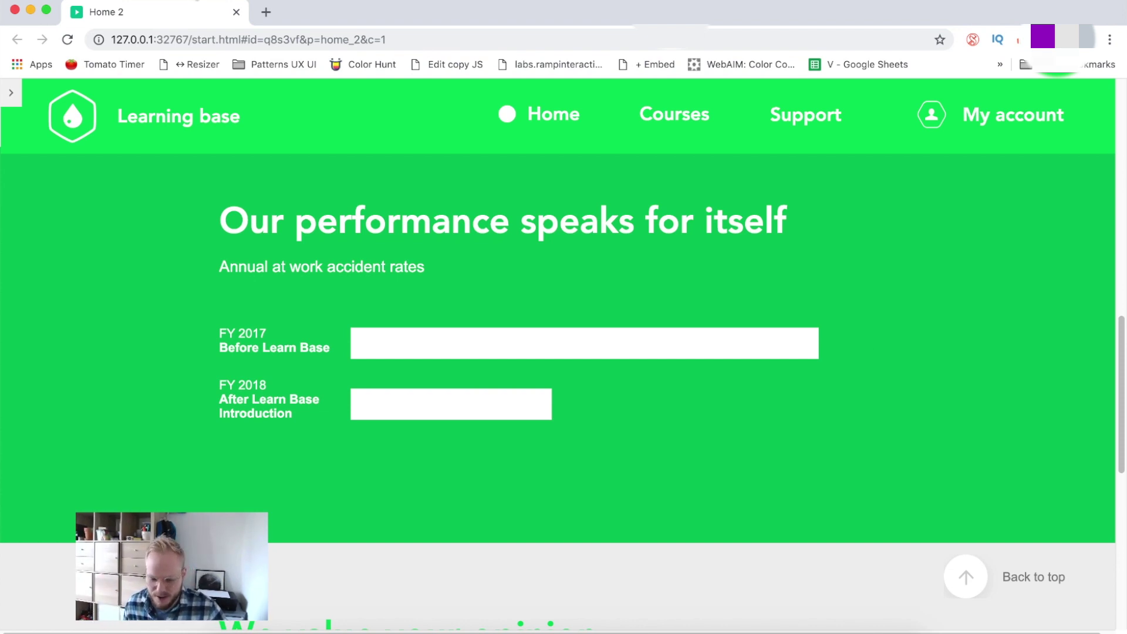
- Close the preview and inspect the GreenNo1 (53) and GreenNo2 (19) boxes on the canvas
left_click(14, 10)
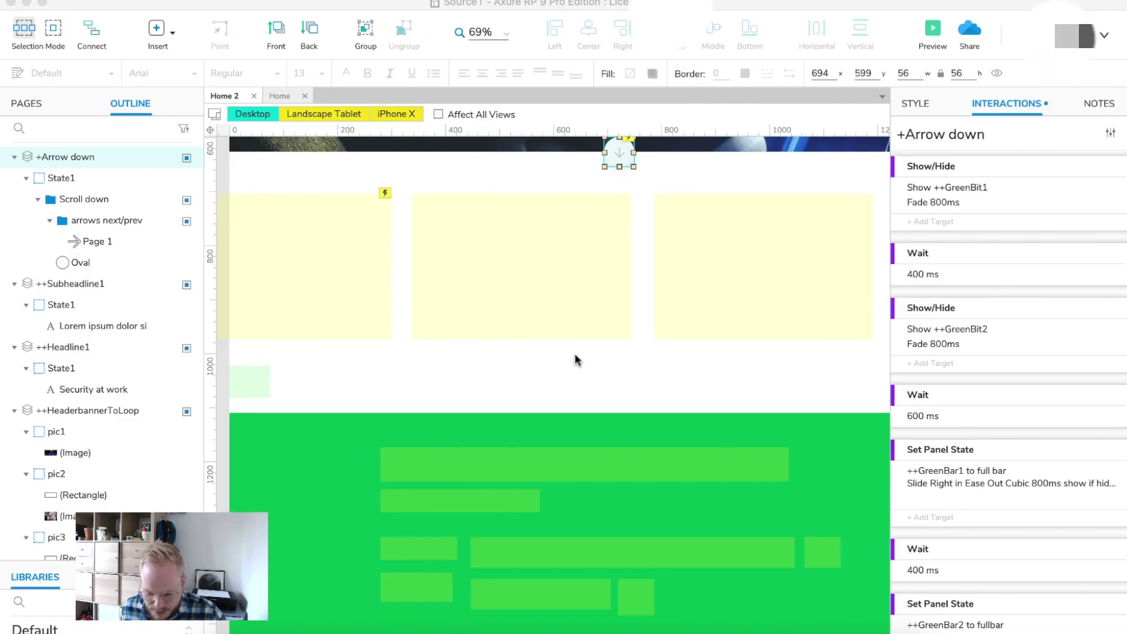
scroll(792, 540, "down", 1)
left_click(833, 522)
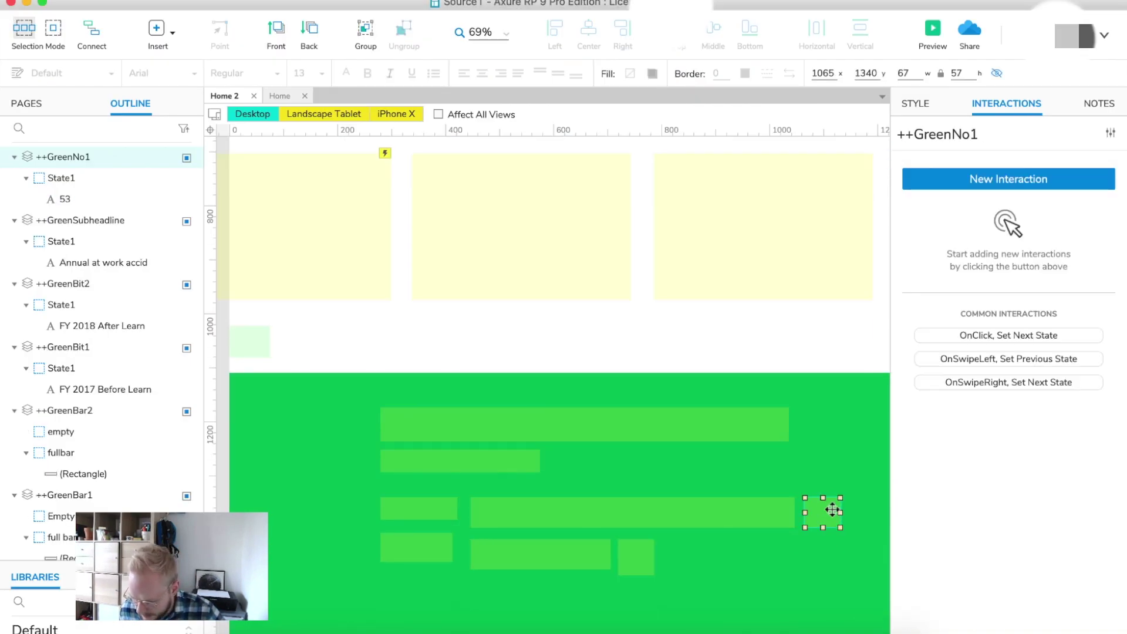
left_click(635, 558)
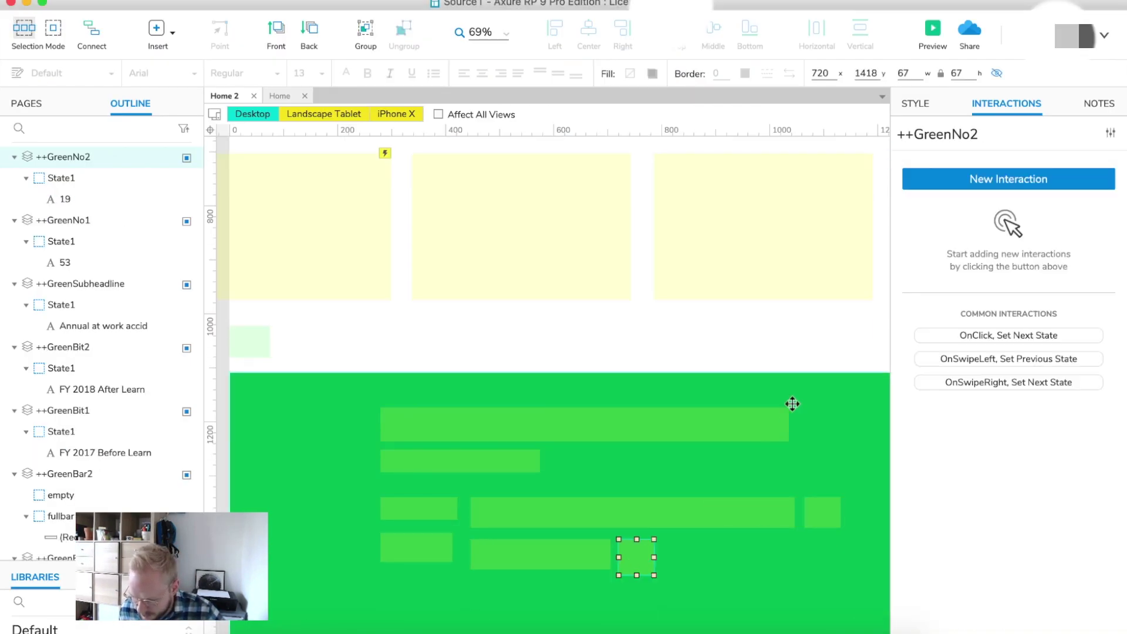
scroll(679, 269, "up", 2)
- Select the down-arrow widget and open the Add Action list after the GreenBar1 slide
left_click(618, 195)
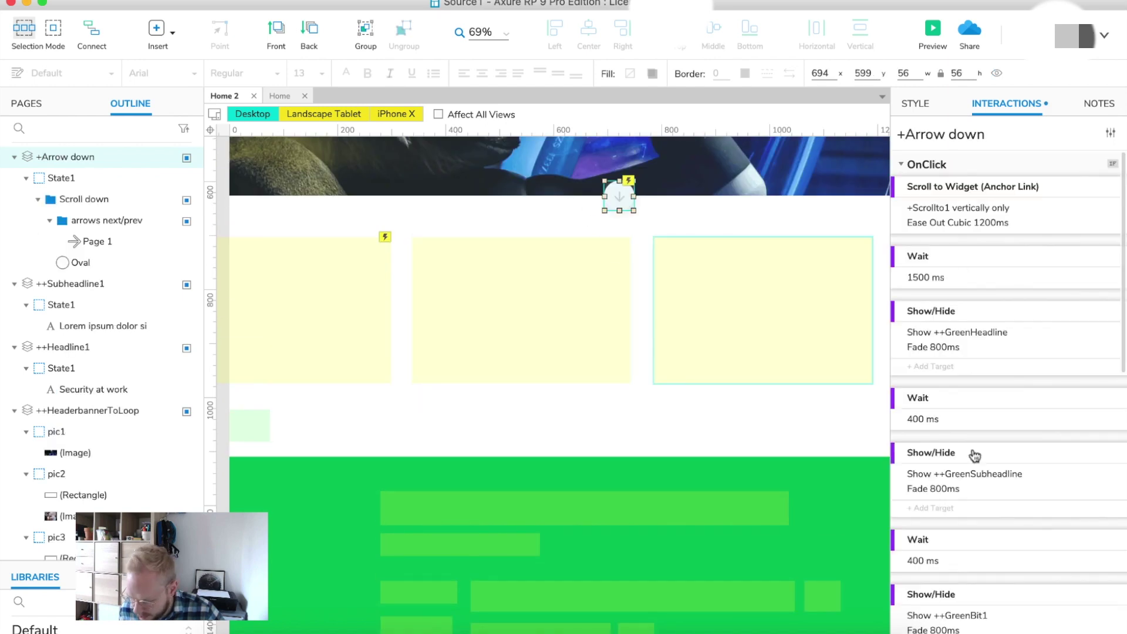
scroll(989, 521, "down", 5)
scroll(976, 557, "down", 3)
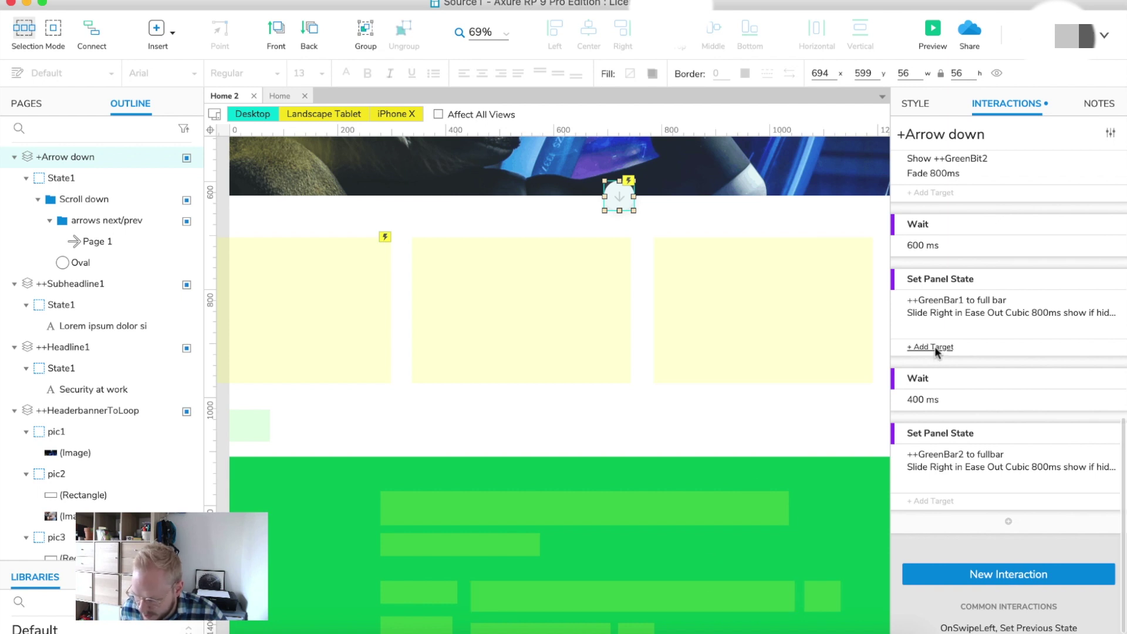
left_click(1007, 361)
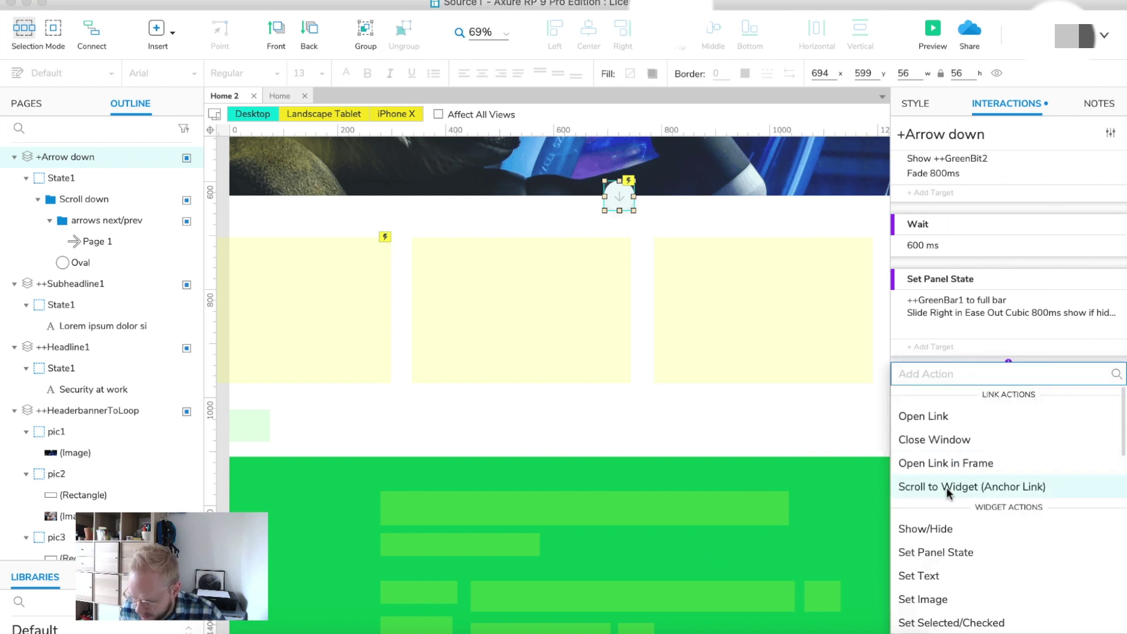
- Add a Show action targeting GreenNo1 with Fade animation
left_click(941, 530)
scroll(1000, 405, "down", 2)
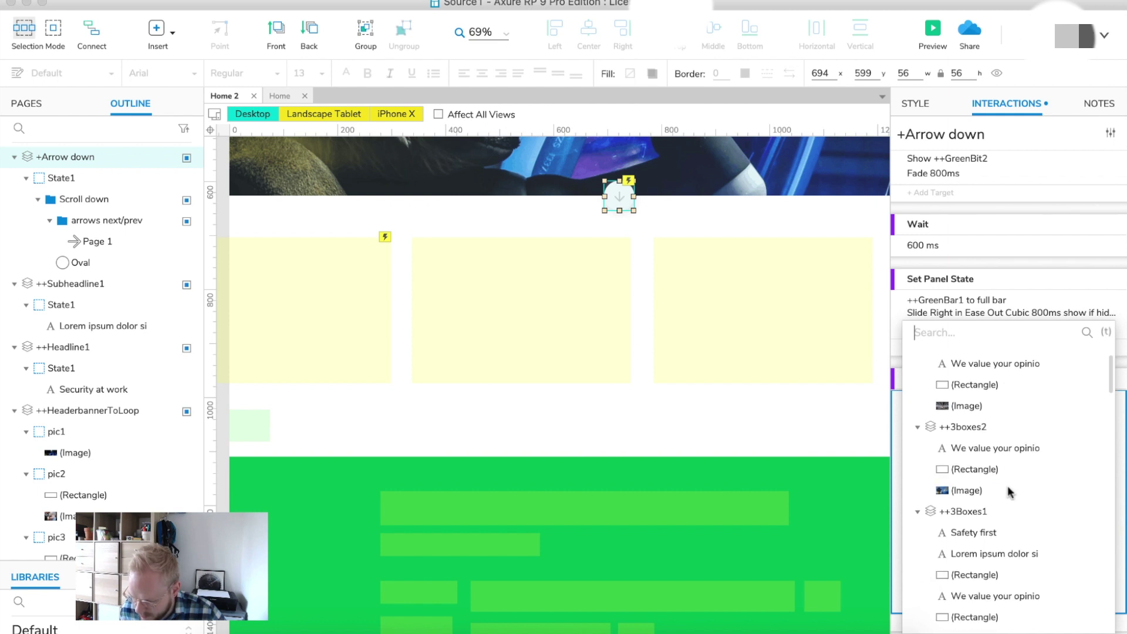
type("green")
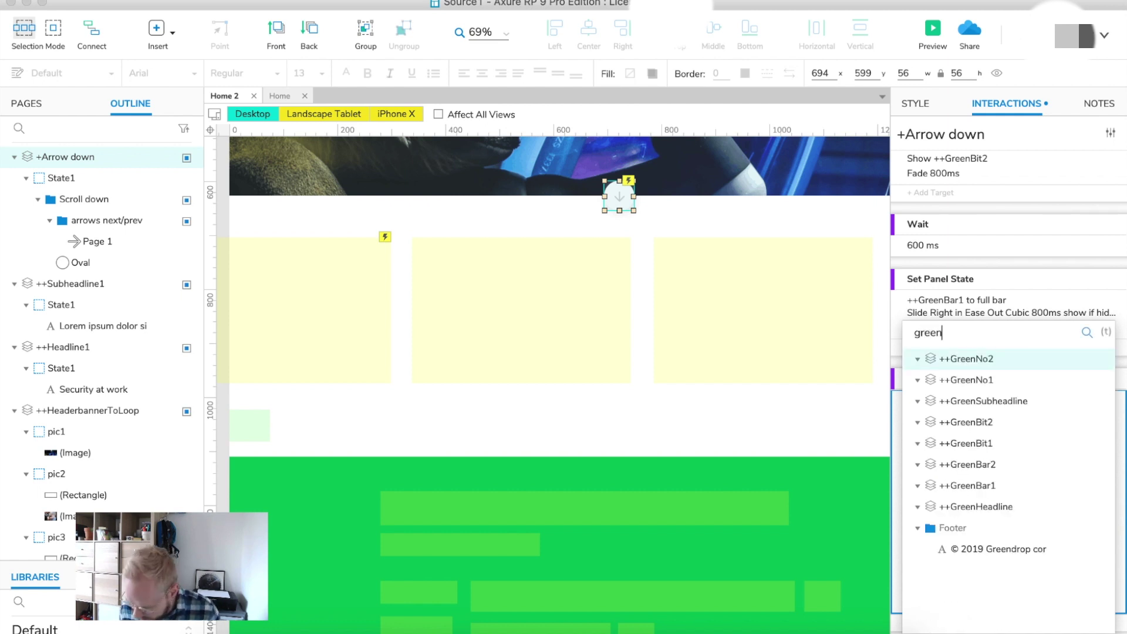
left_click(996, 380)
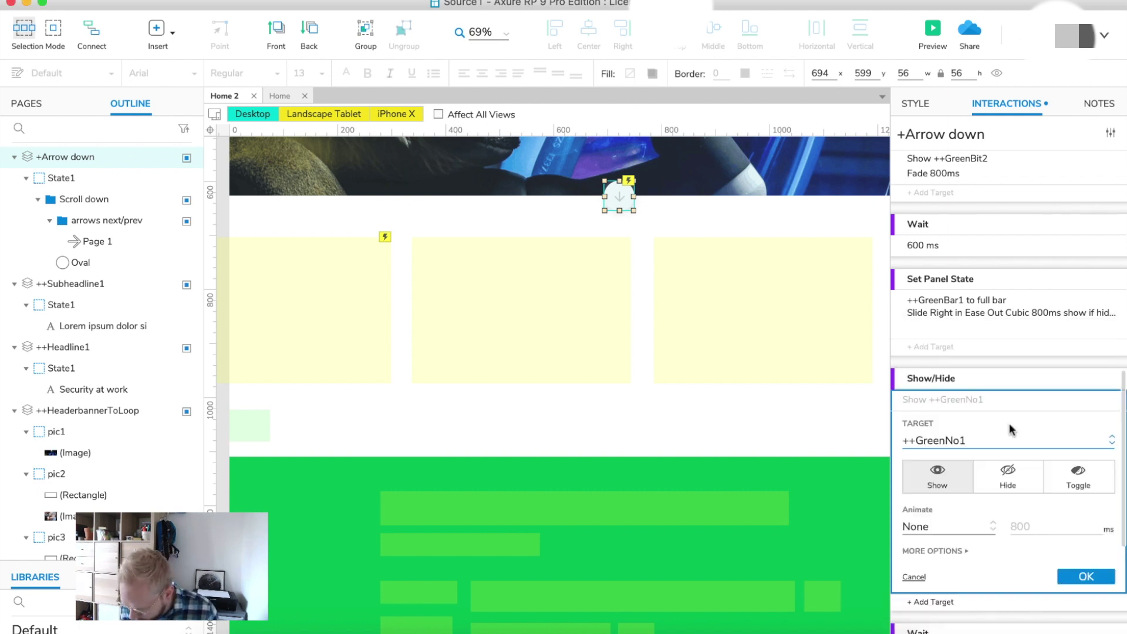
left_click(971, 525)
scroll(951, 563, "down", 1)
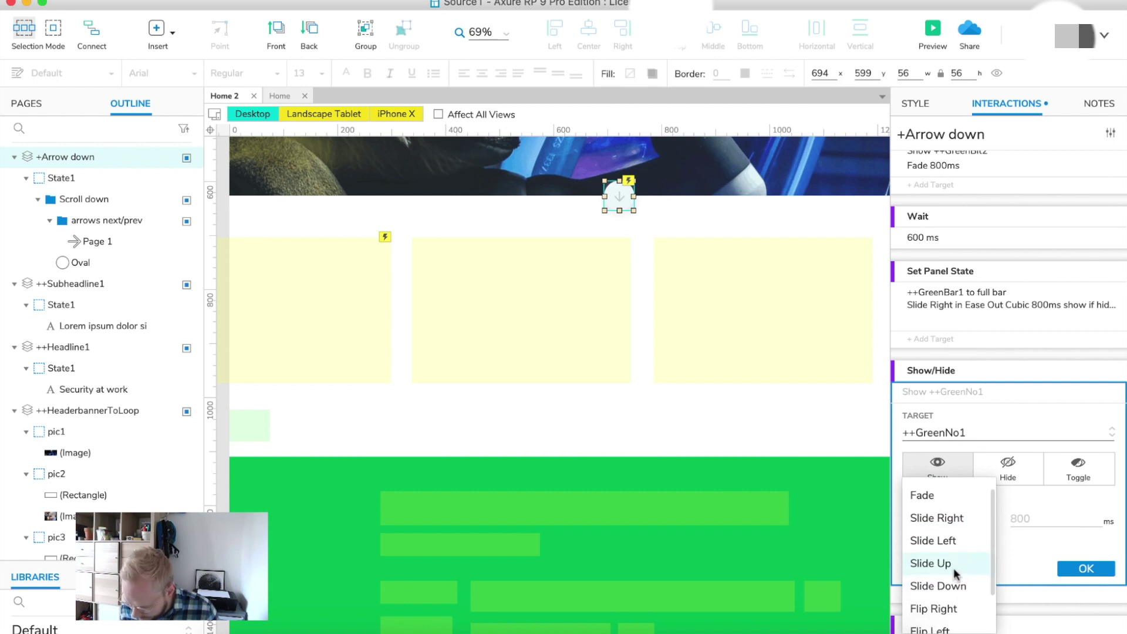
scroll(951, 583, "down", 2)
scroll(951, 581, "down", 1)
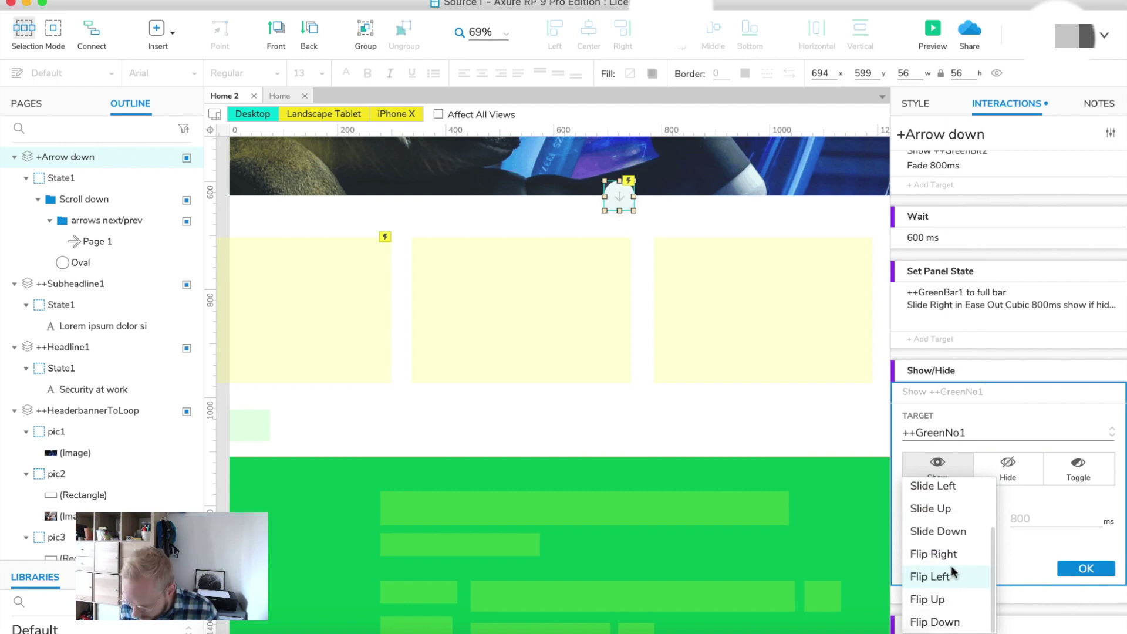
scroll(948, 573, "up", 1)
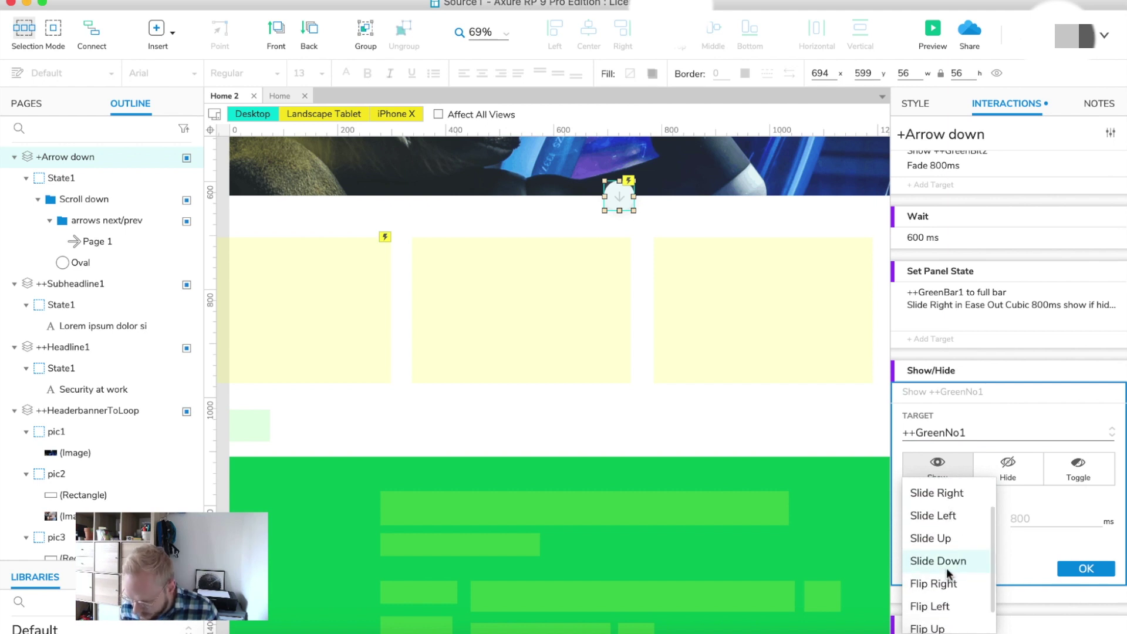
scroll(947, 566, "up", 2)
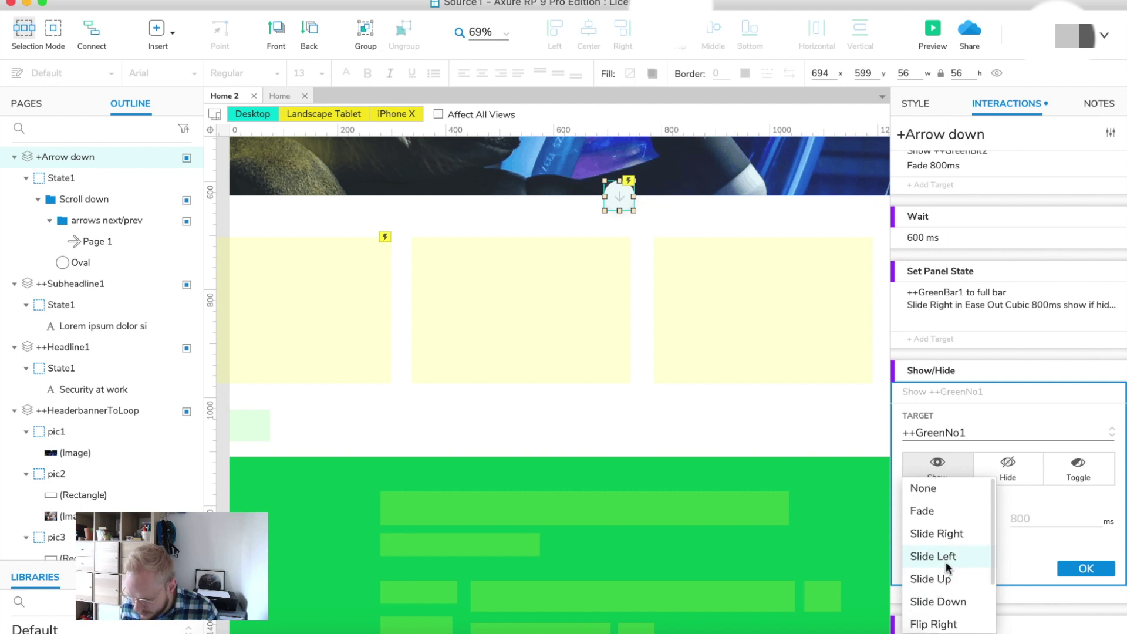
left_click(937, 513)
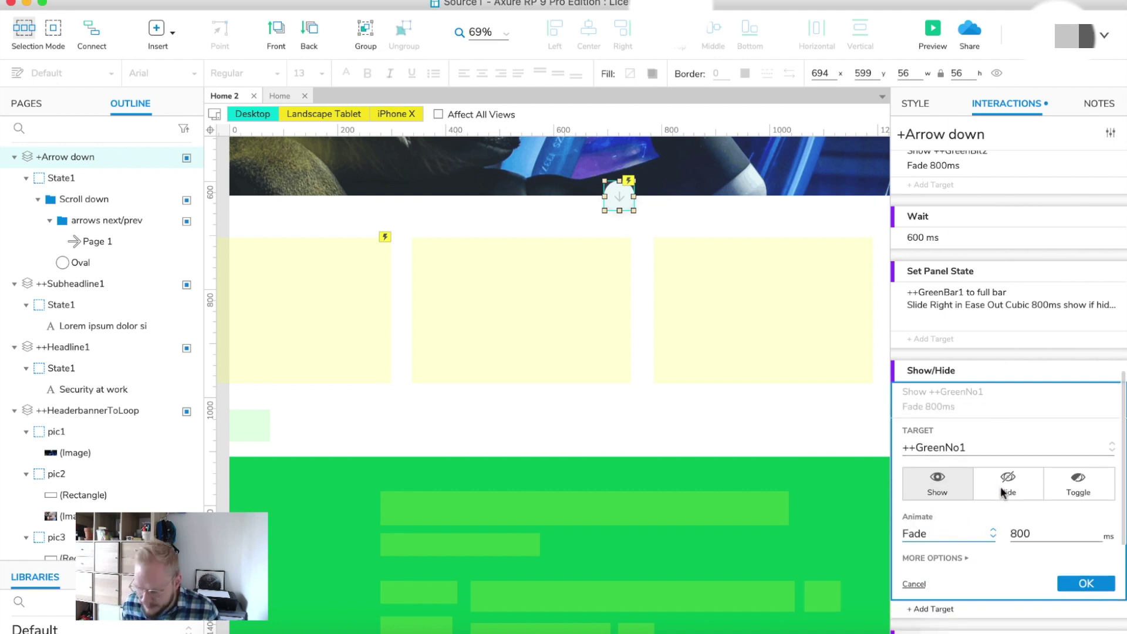
- Set the fade duration to 400 ms, keep the extra behaviour at None, and confirm
scroll(1044, 549, "down", 1)
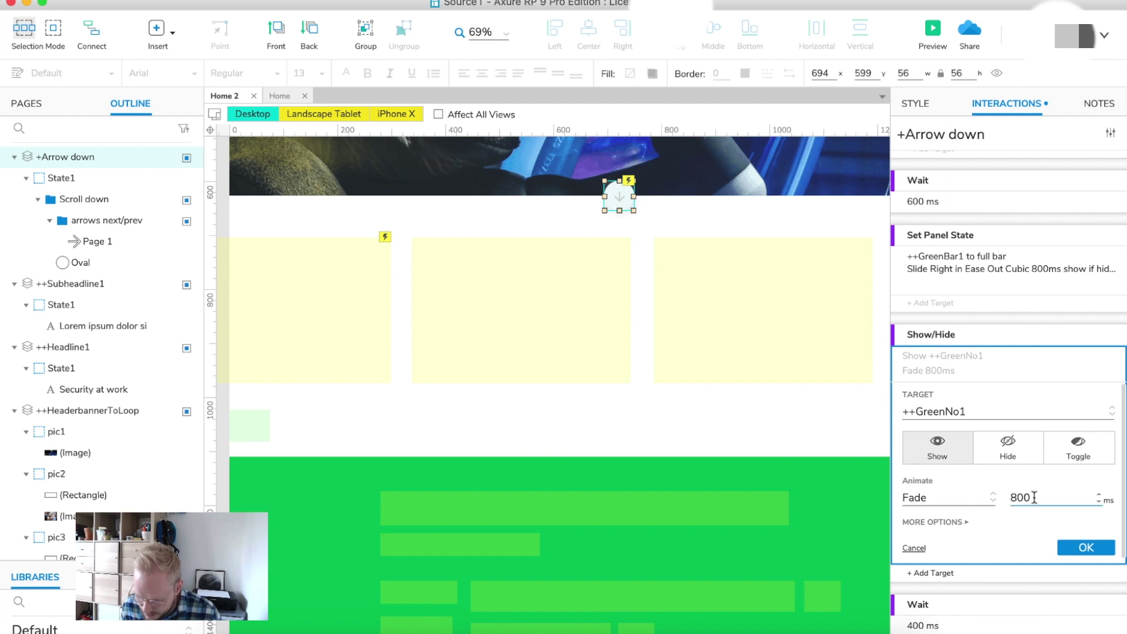
left_click_drag(1035, 498, 994, 498)
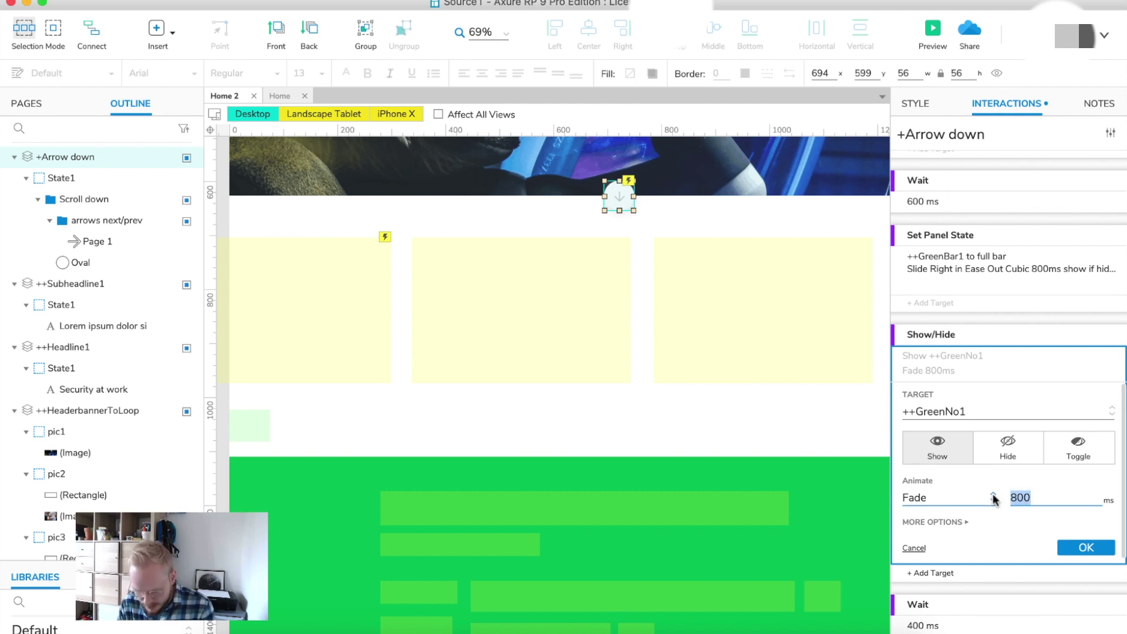
type("400")
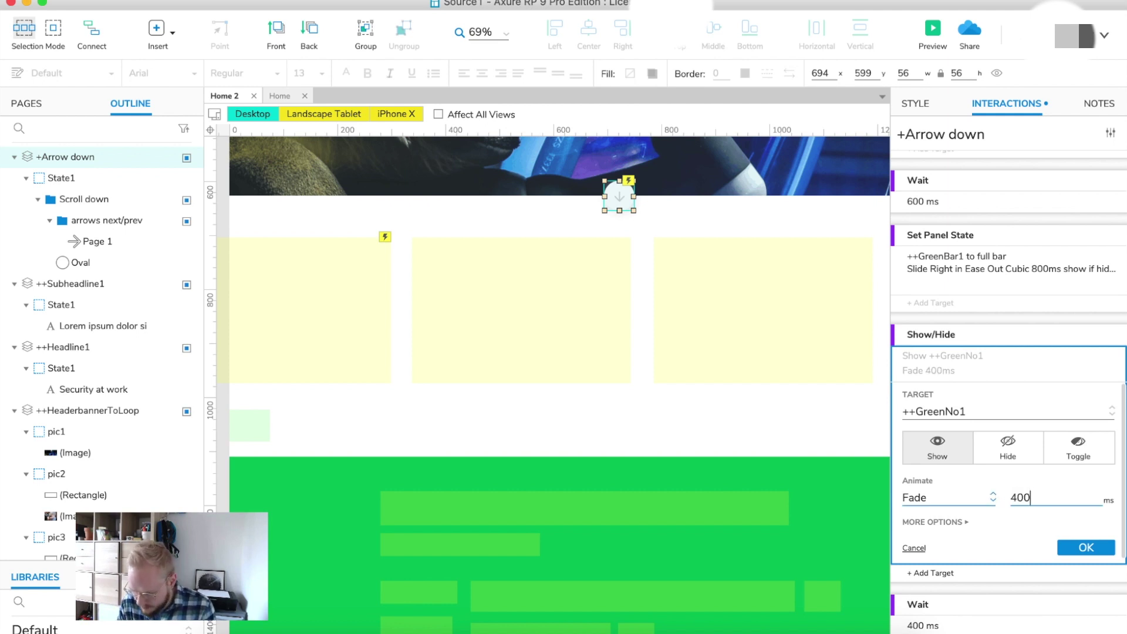
left_click(951, 522)
left_click(946, 573)
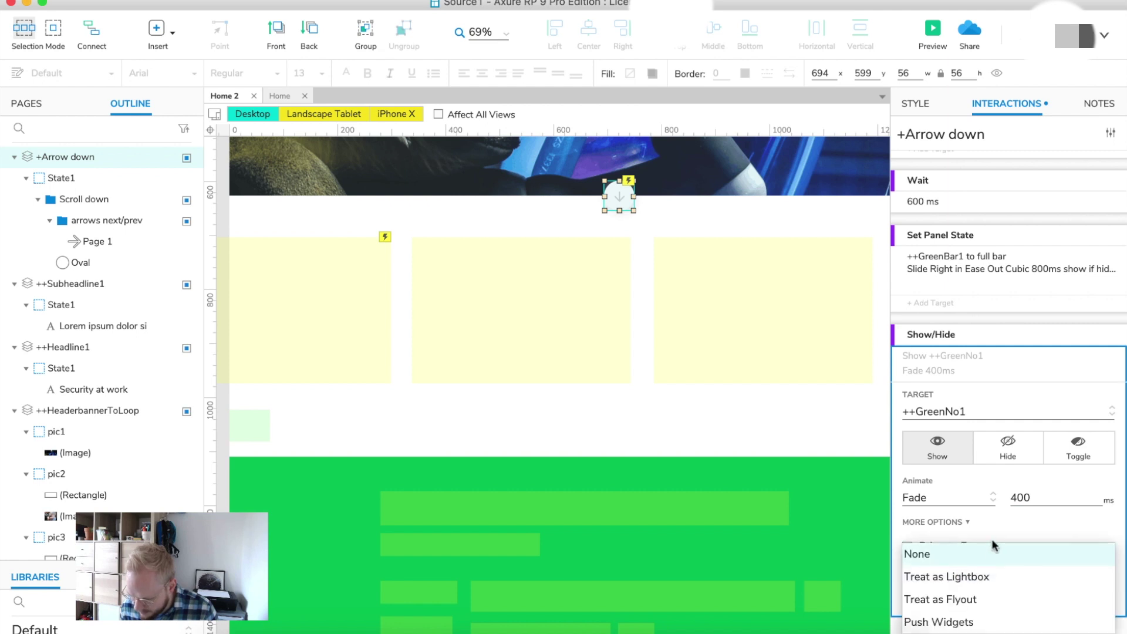
left_click(994, 546)
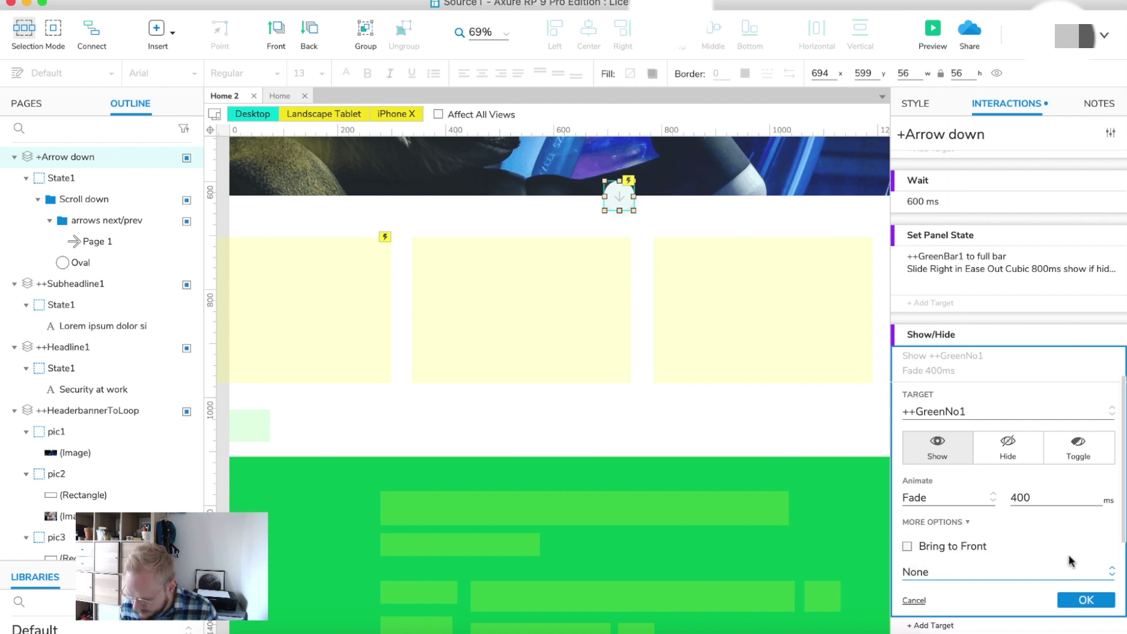
left_click(1086, 600)
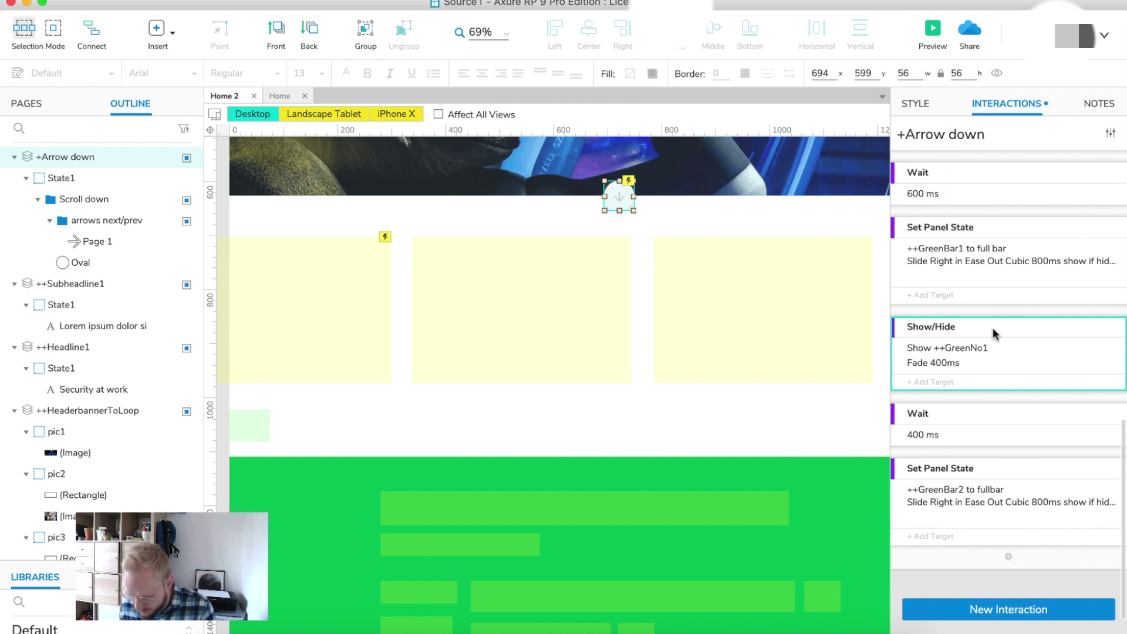
- Duplicate the Show GreenNo1 action and move the copy after the GreenBar2 slide
key("super+d")
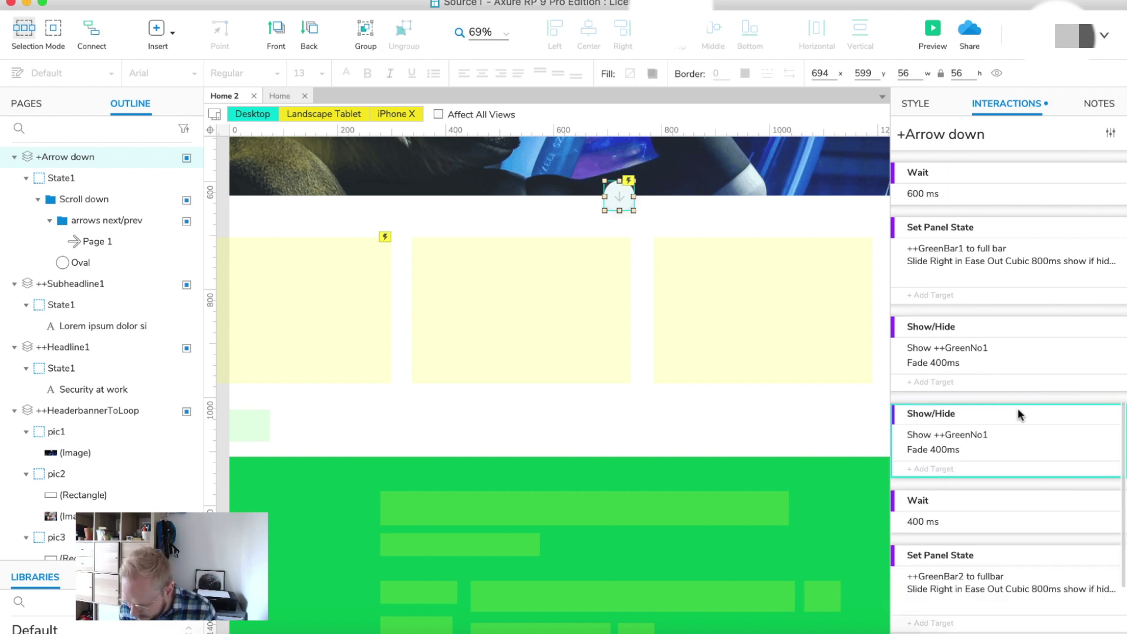
scroll(1007, 558, "down", 3)
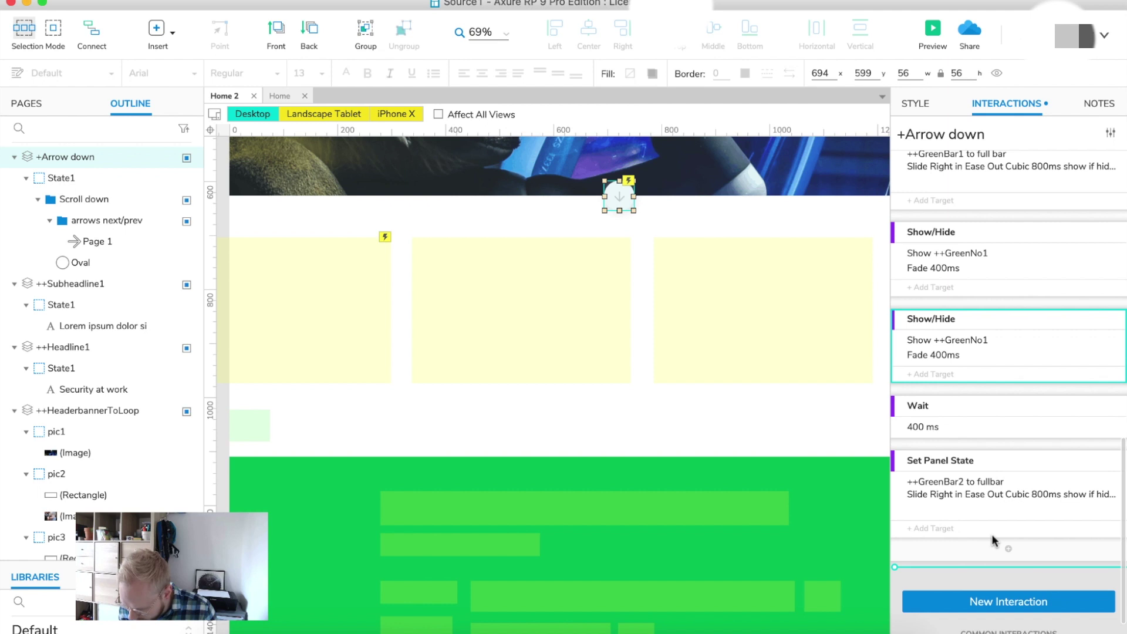
left_click_drag(993, 539, 994, 542)
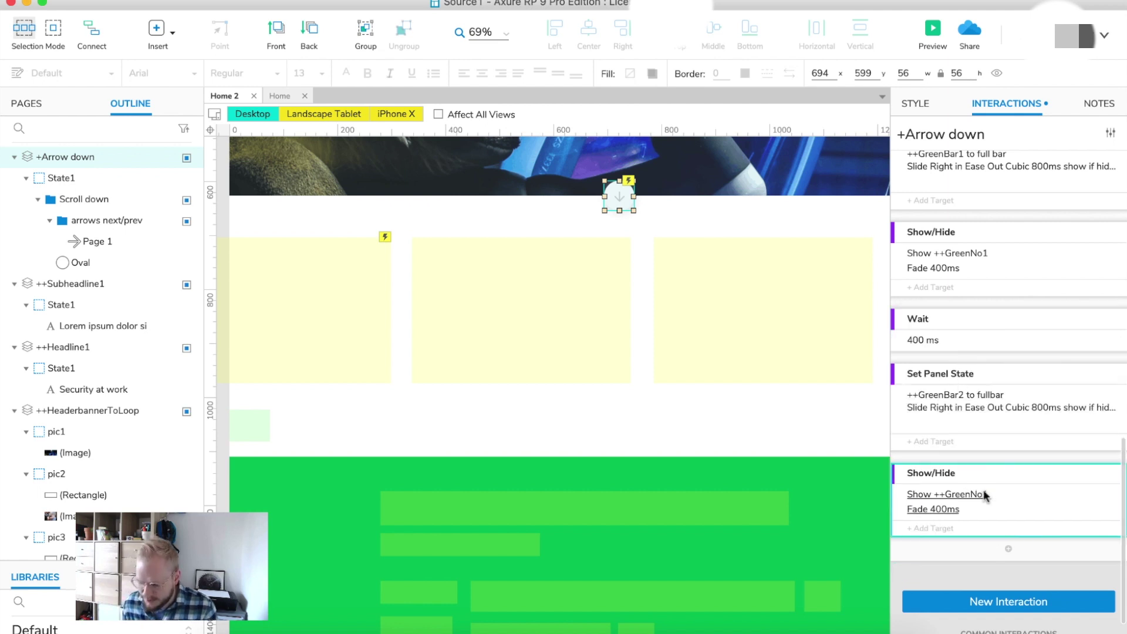
- Retarget the copied Show action to GreenNo2 and confirm it
left_click(963, 501)
left_click(975, 549)
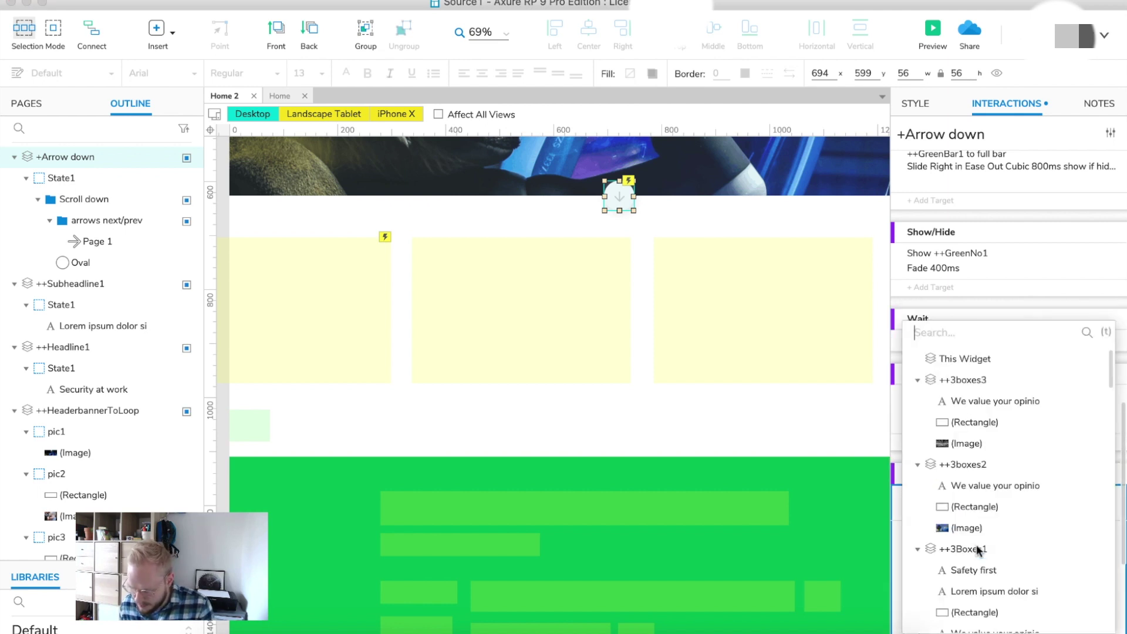
type("green")
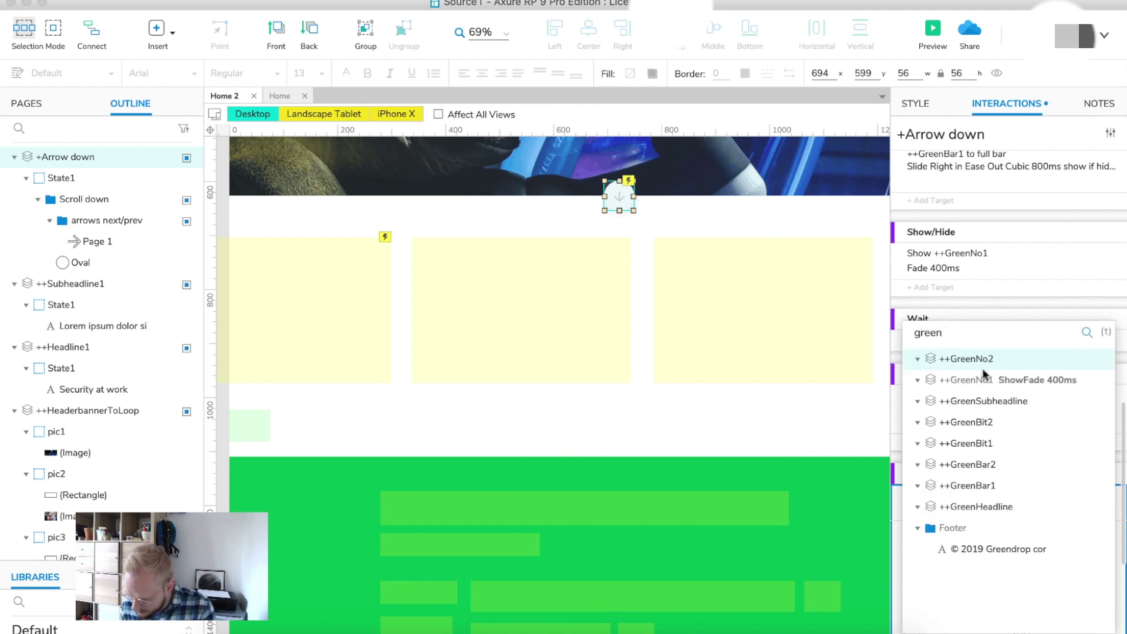
left_click(984, 360)
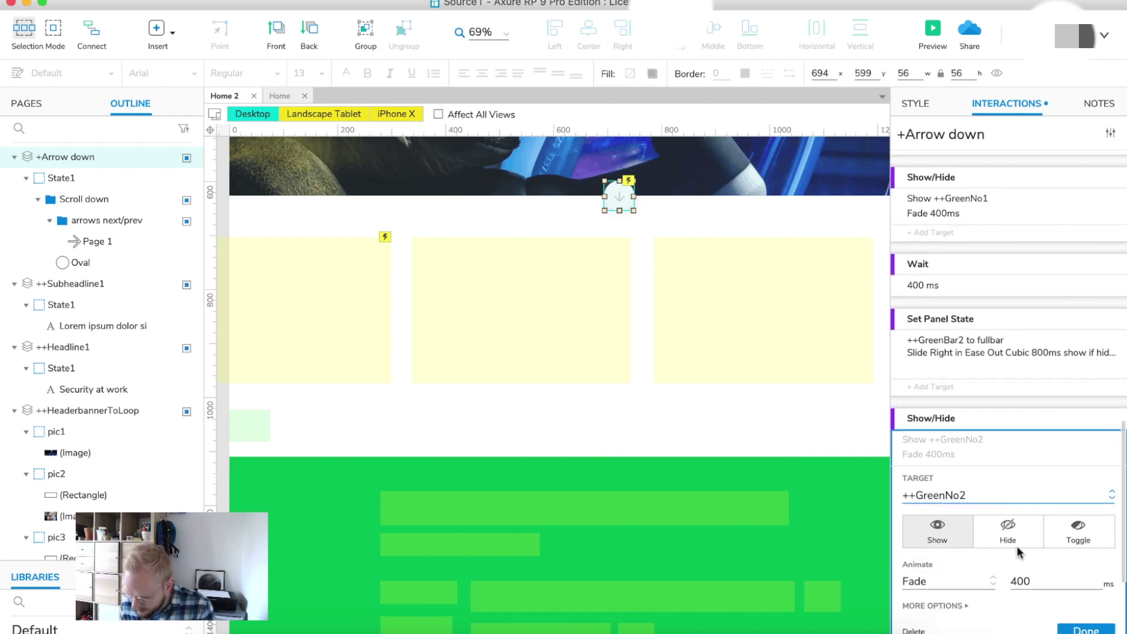
left_click(1086, 587)
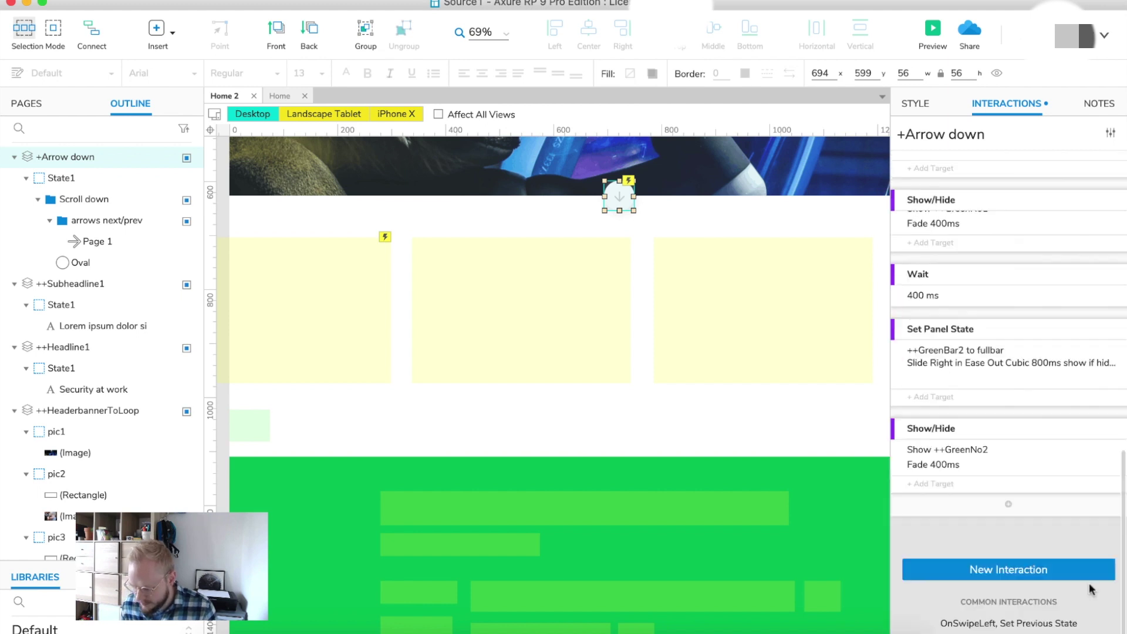
scroll(986, 428, "up", 3)
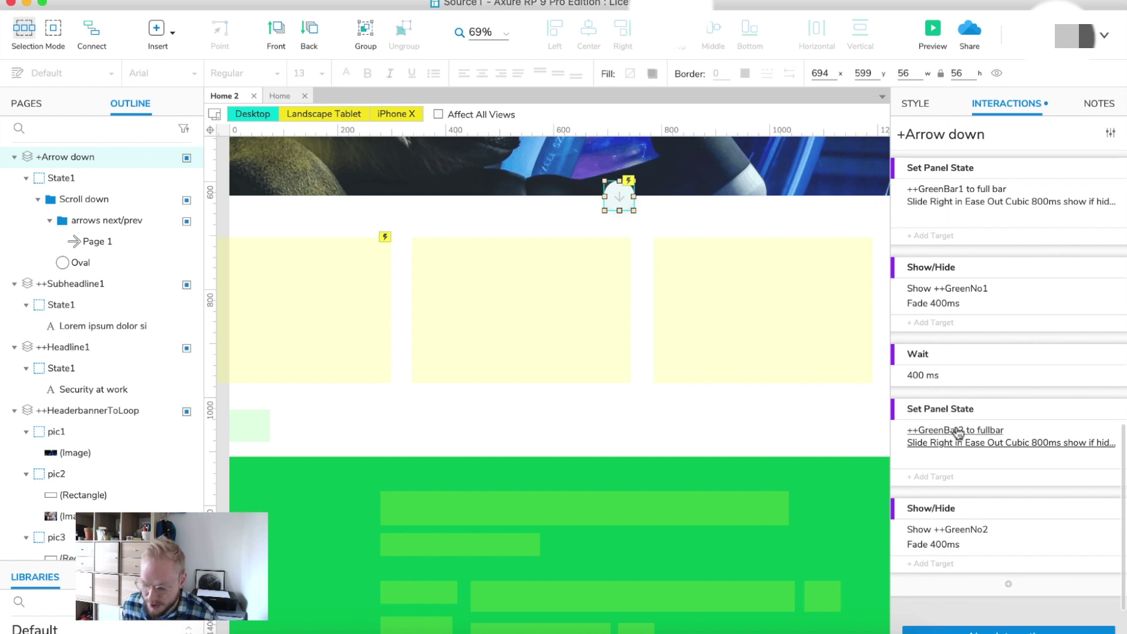
- Preview the prototype, hide the toolbar, and scroll to the performance section showing both bars with 53 and 19
left_click(933, 29)
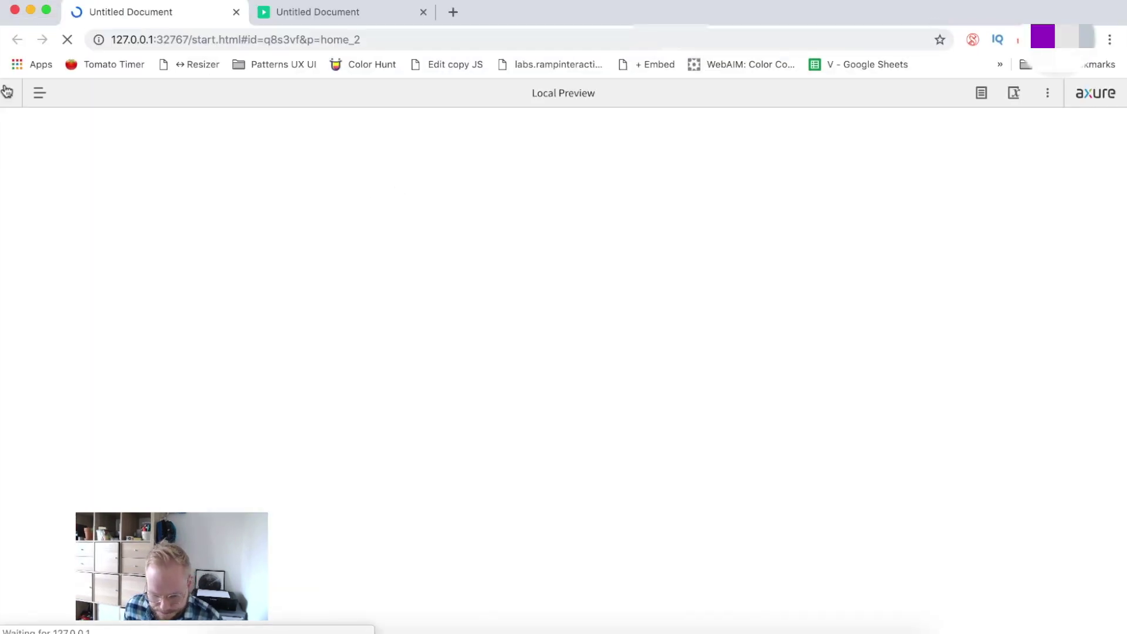
left_click(11, 95)
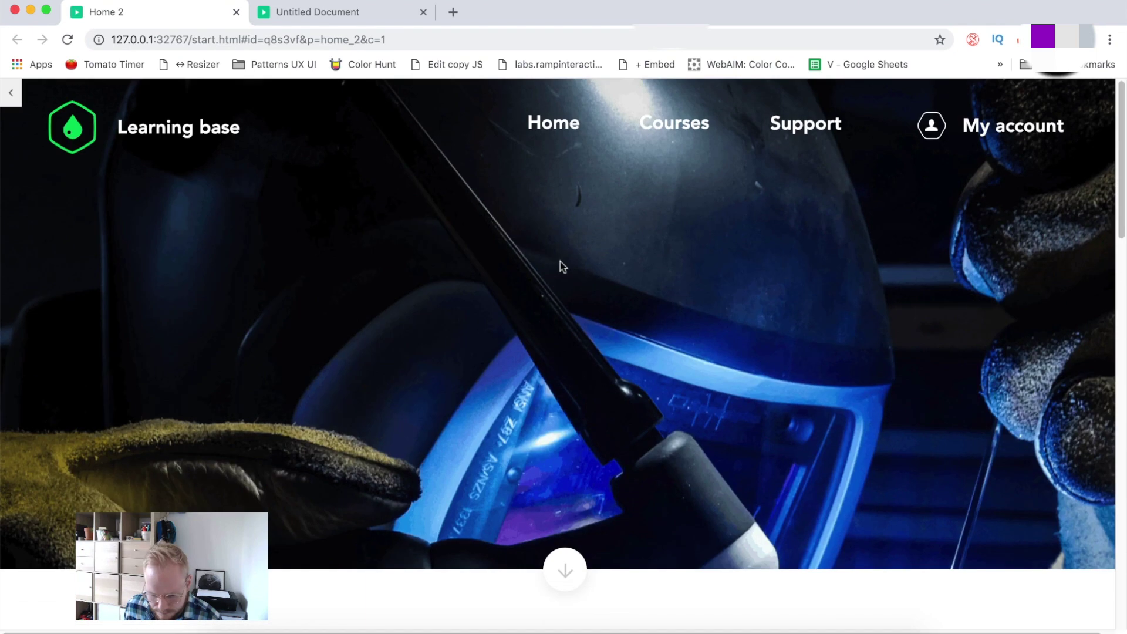
left_click(565, 569)
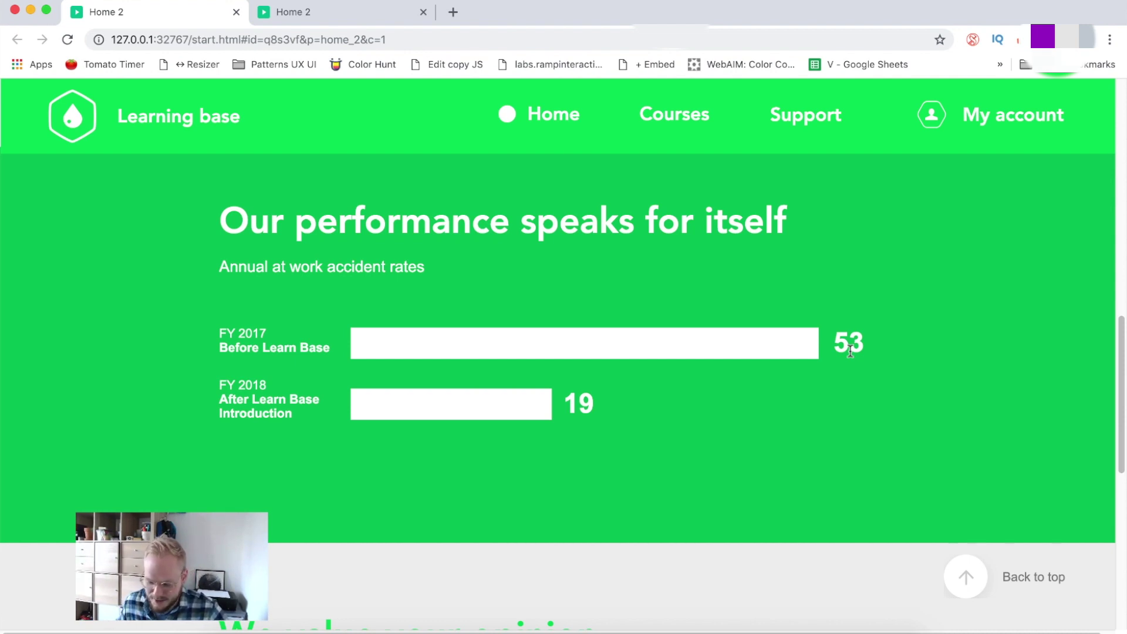
scroll(795, 350, "up", 2)
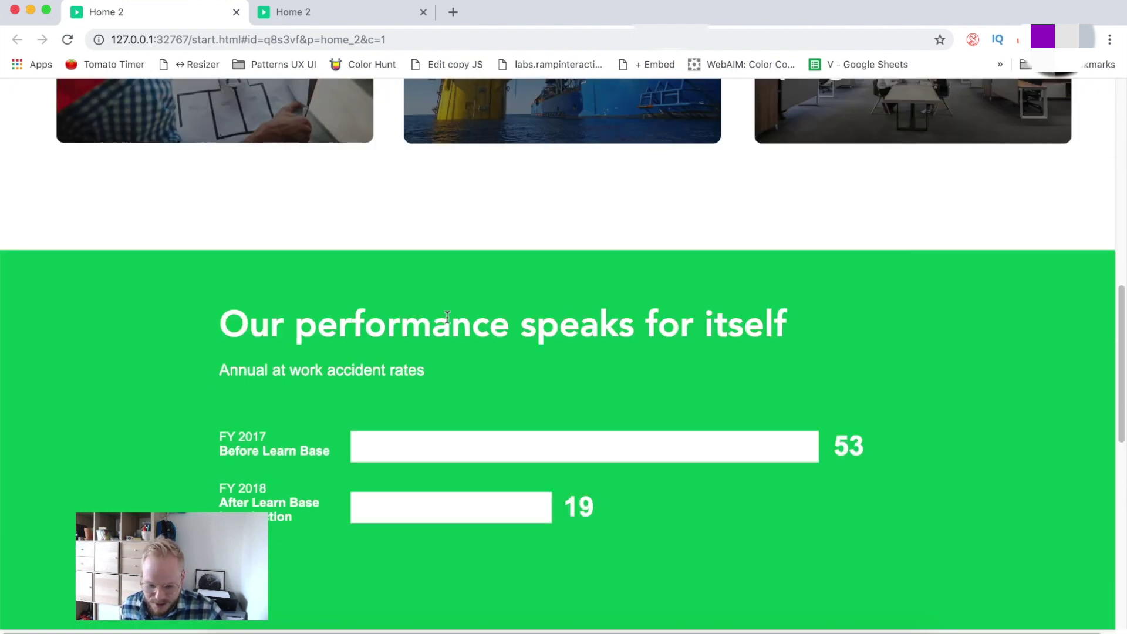
scroll(691, 399, "down", 1)
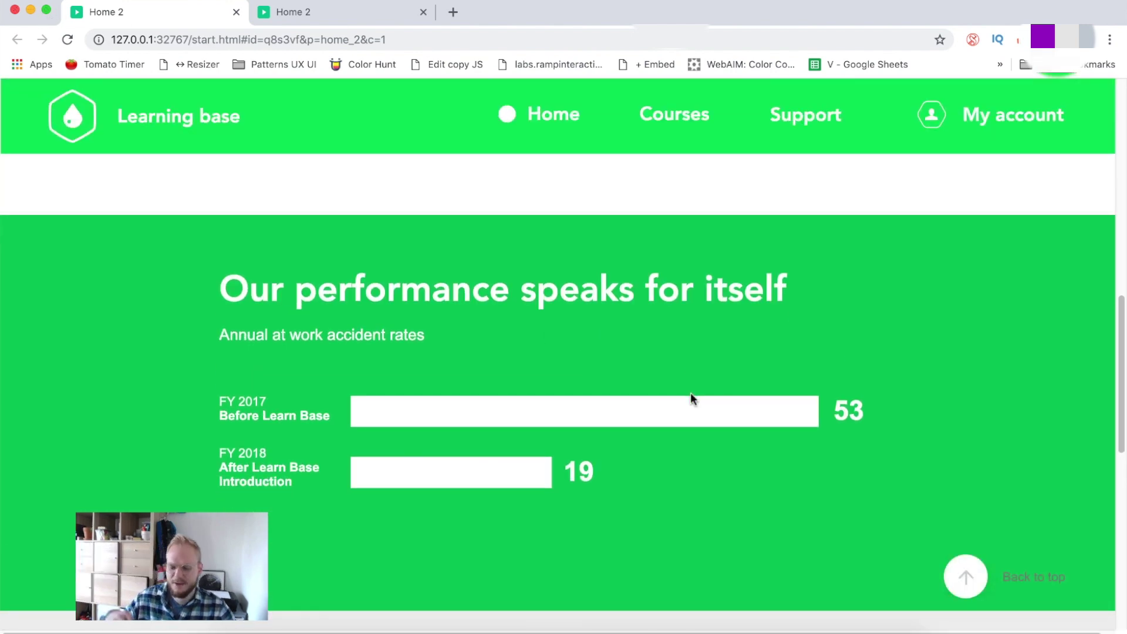